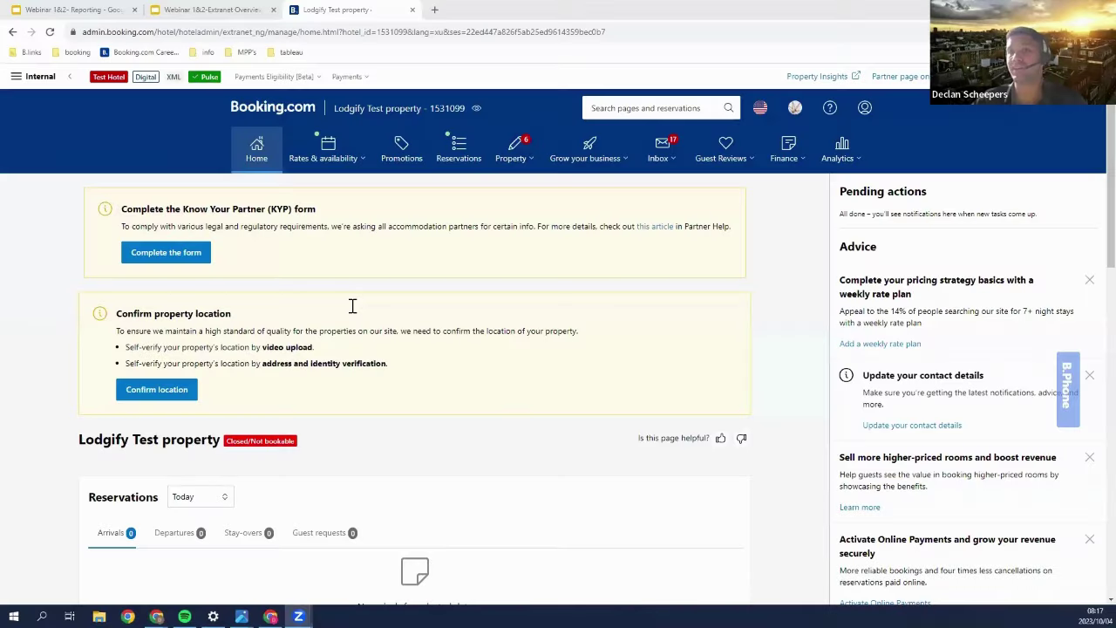
Look over the home page notices and the Reservations overview, including the departures and guest requests for today
scroll(454, 371, "down", 2)
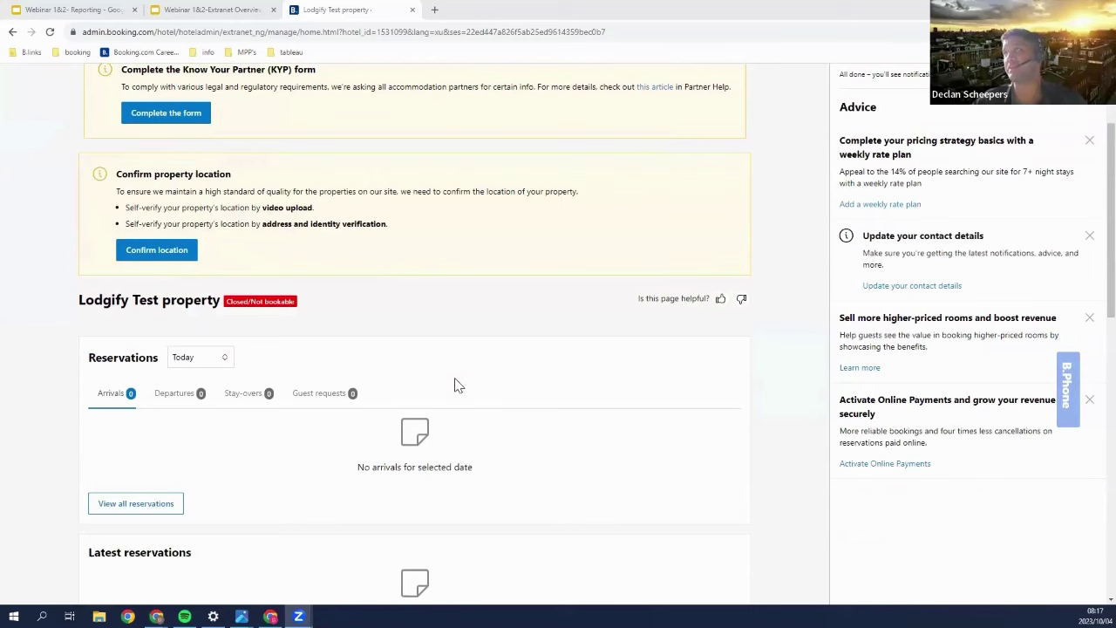
scroll(460, 380, "down", 1)
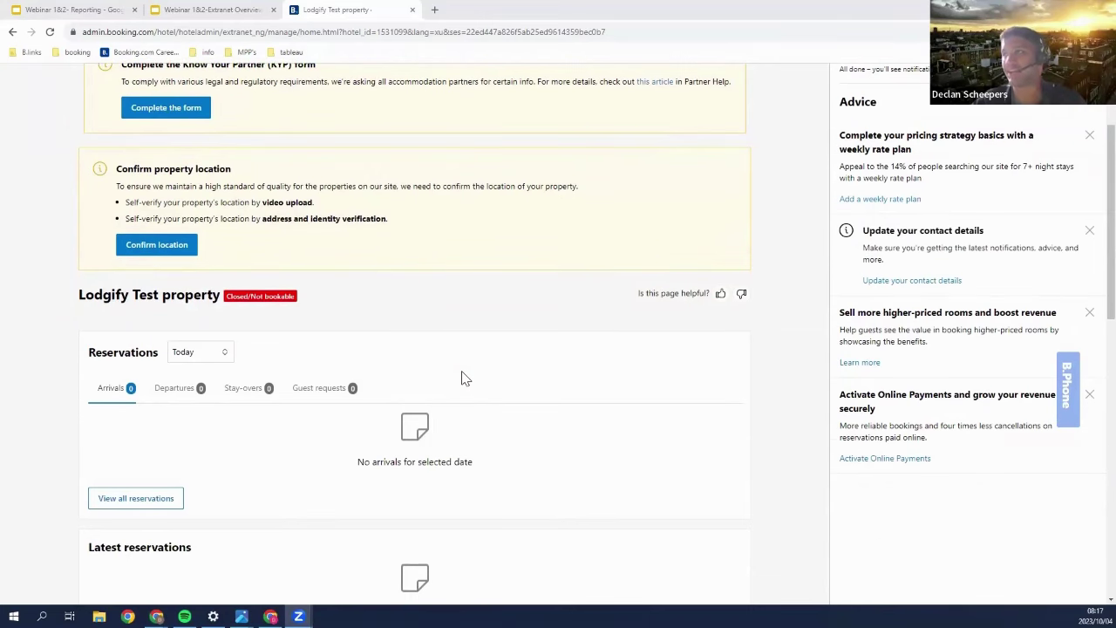
scroll(463, 378, "down", 2)
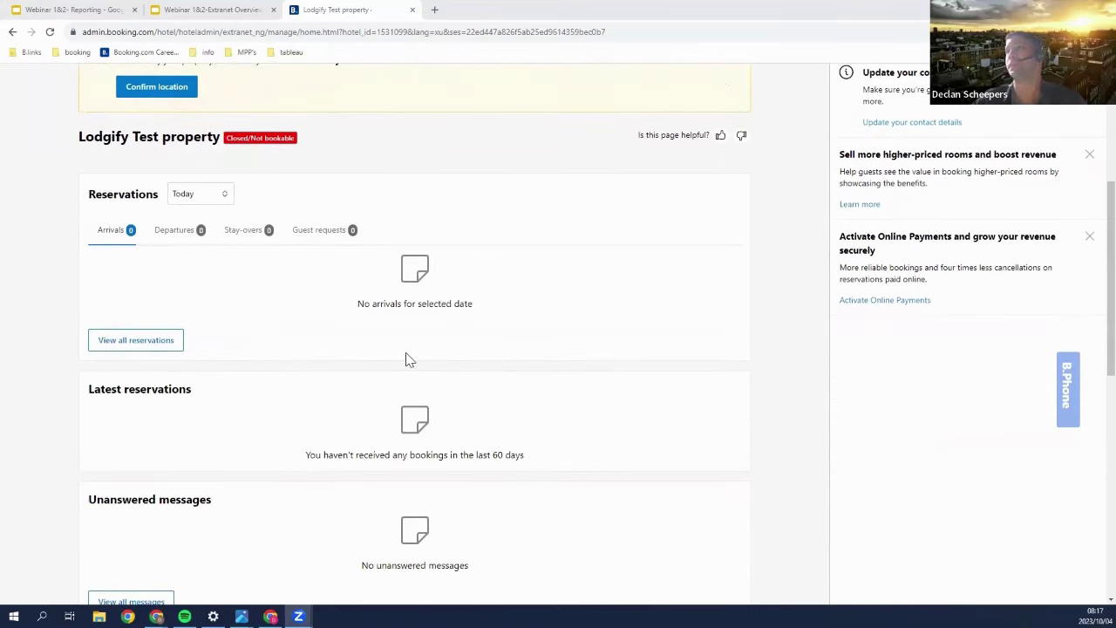
scroll(463, 369, "up", 3)
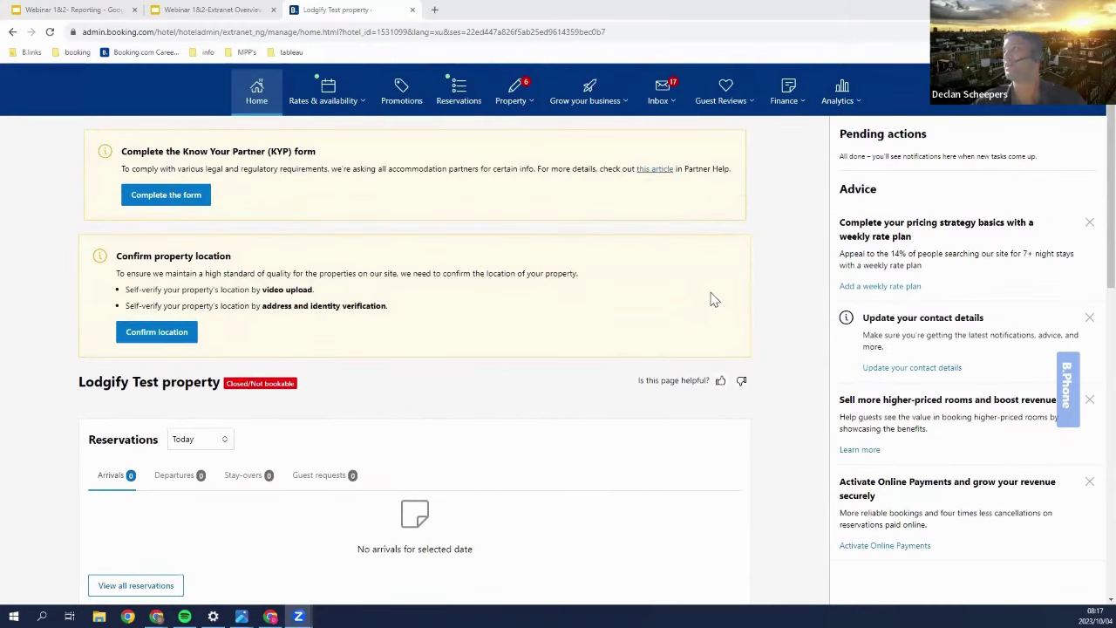
scroll(697, 305, "up", 1)
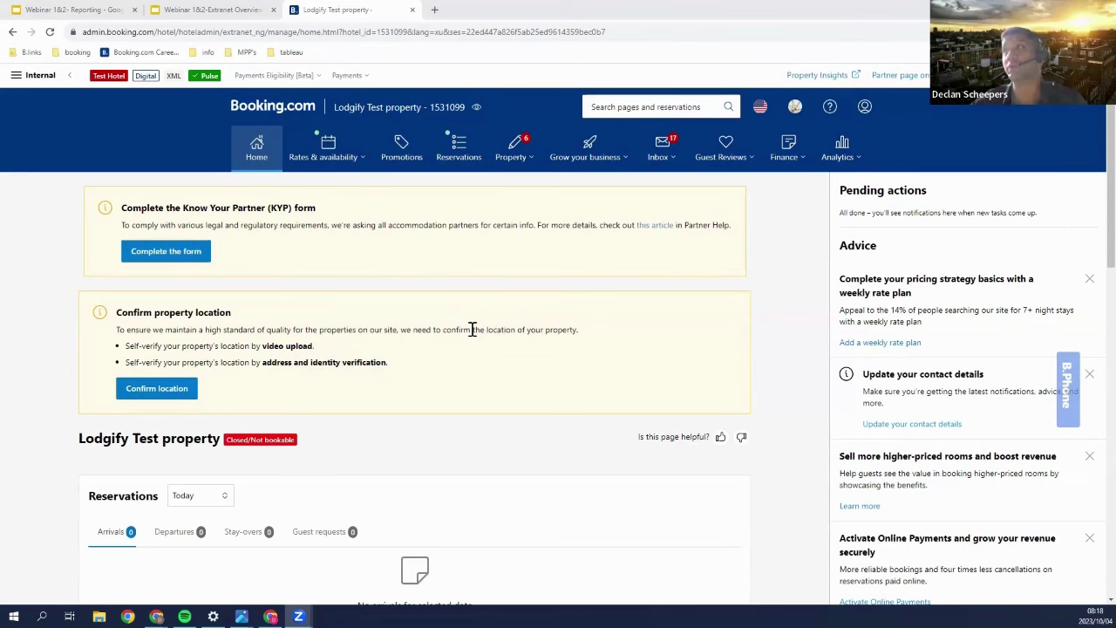
scroll(471, 329, "down", 3)
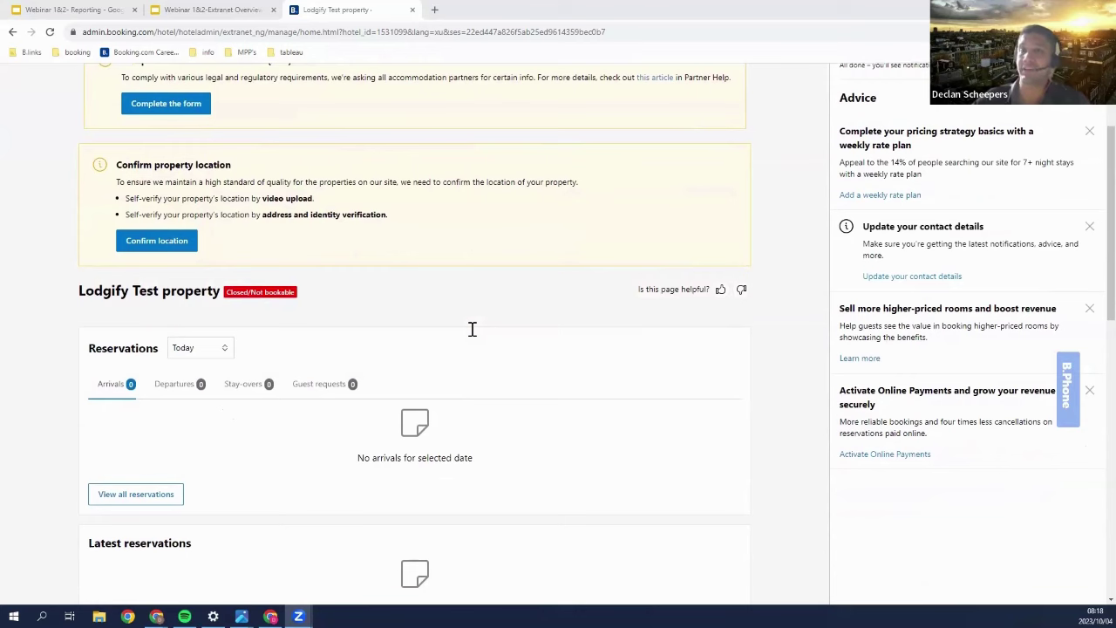
scroll(472, 329, "down", 1)
scroll(472, 329, "down", 1)
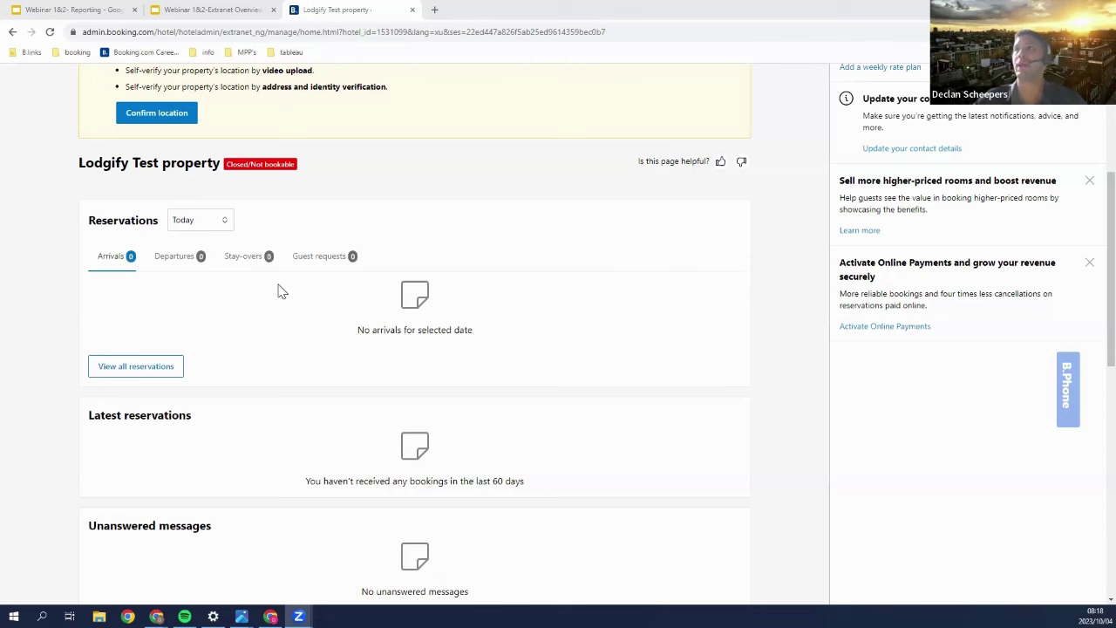
left_click(190, 259)
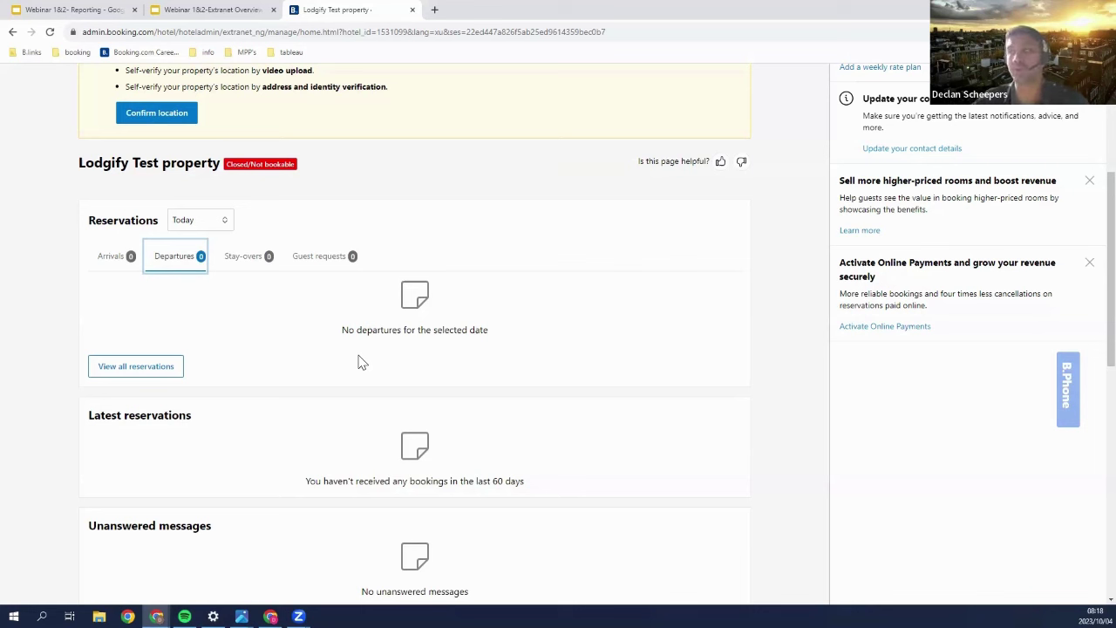
left_click(321, 268)
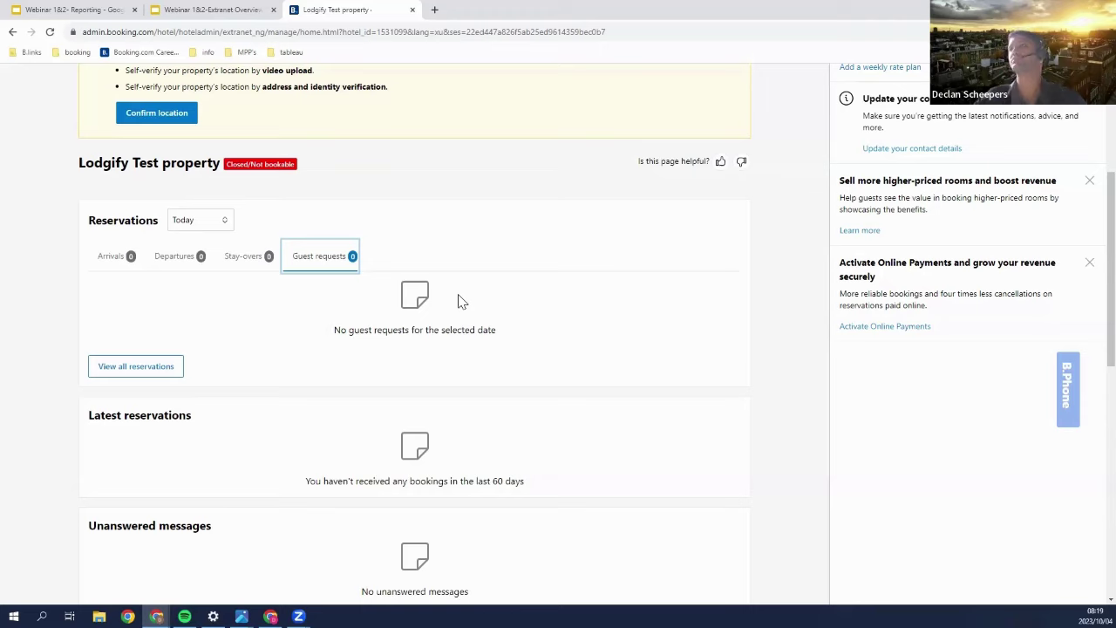
Examine the latest reservations, unanswered messages and recent reviews on the property's home page
scroll(461, 301, "down", 2)
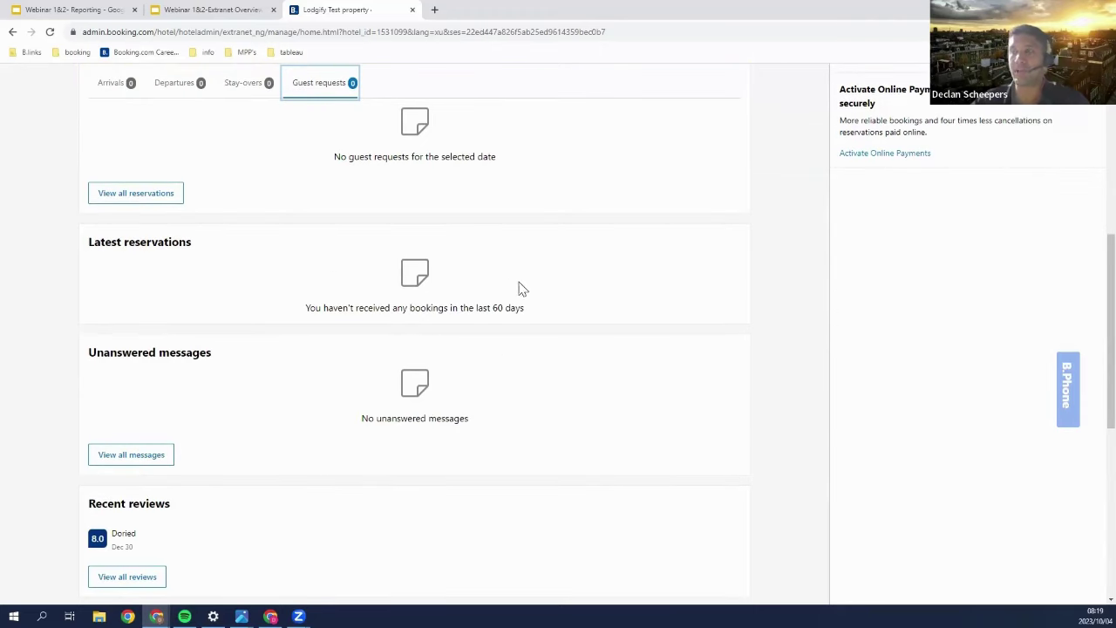
scroll(532, 275, "down", 1)
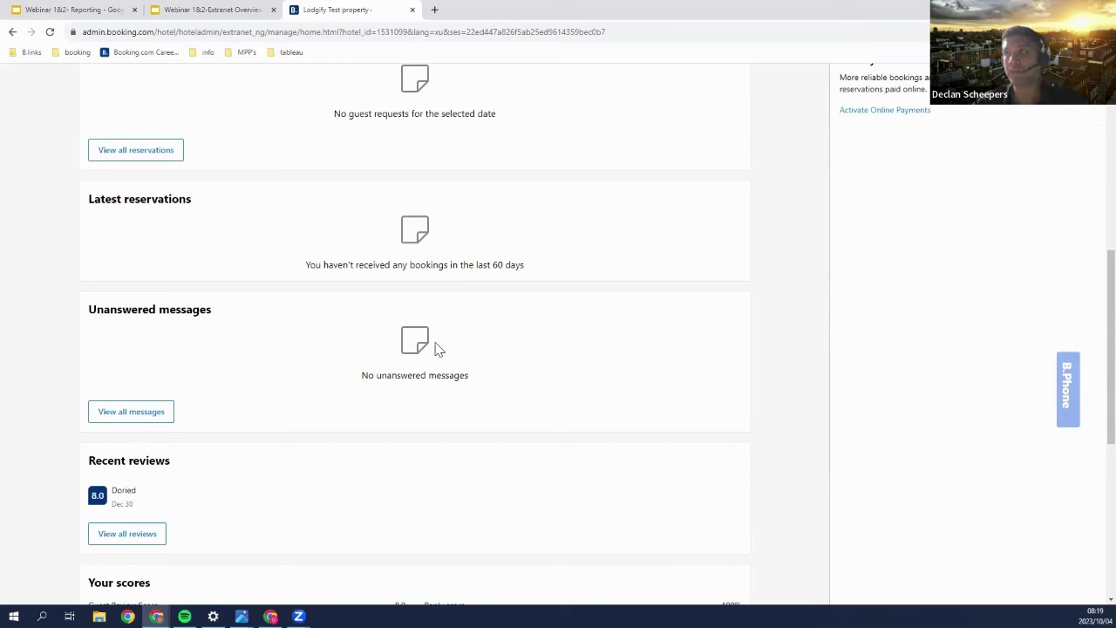
scroll(439, 348, "down", 1)
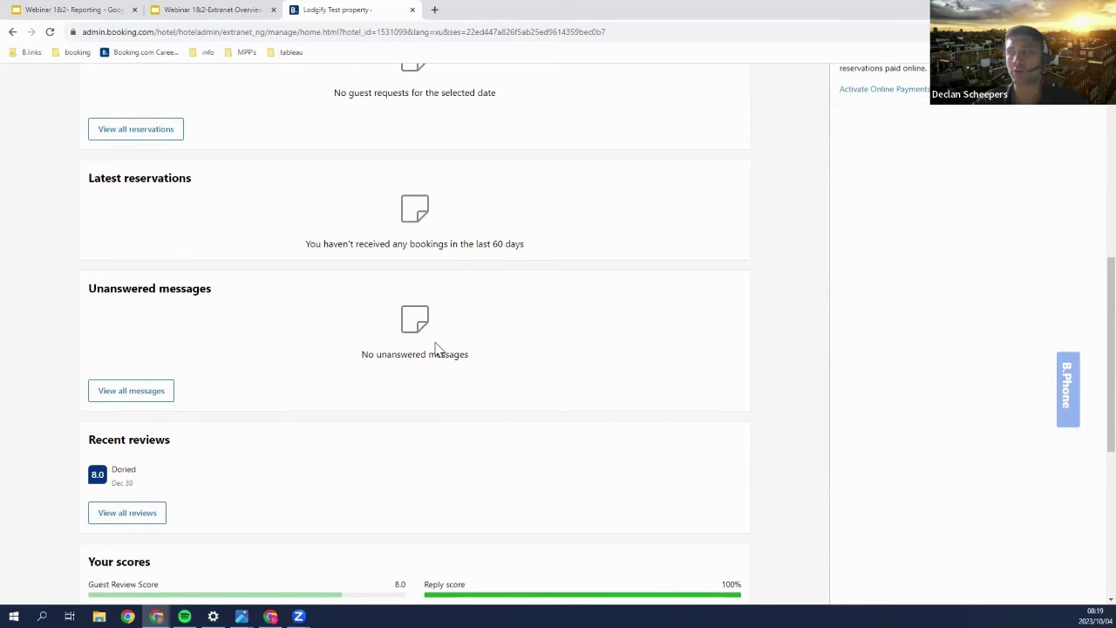
scroll(439, 347, "down", 3)
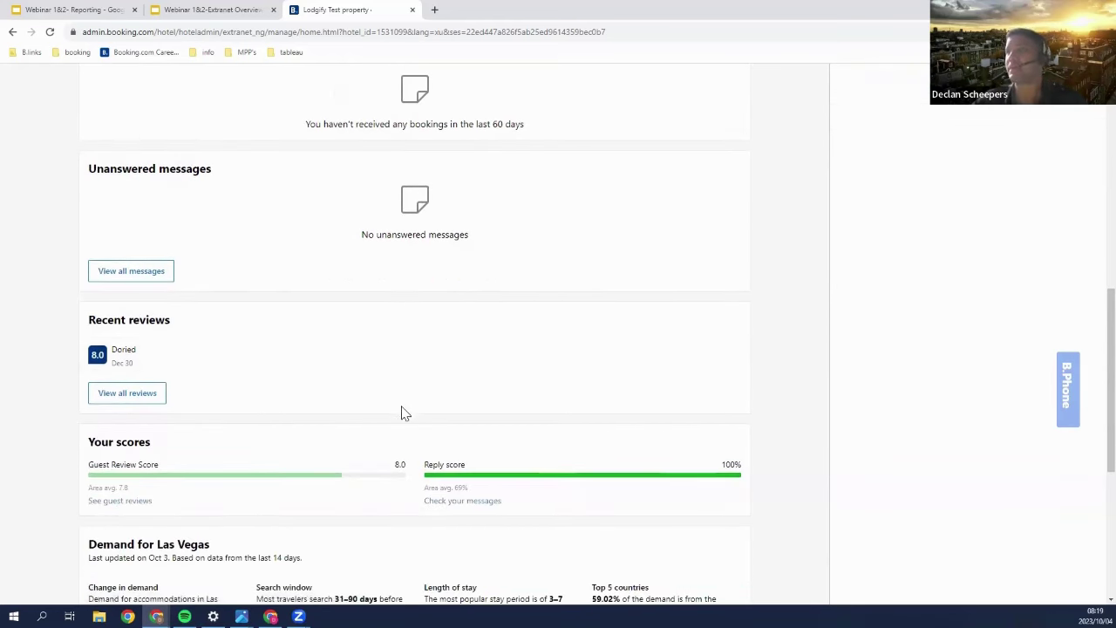
scroll(401, 406, "down", 1)
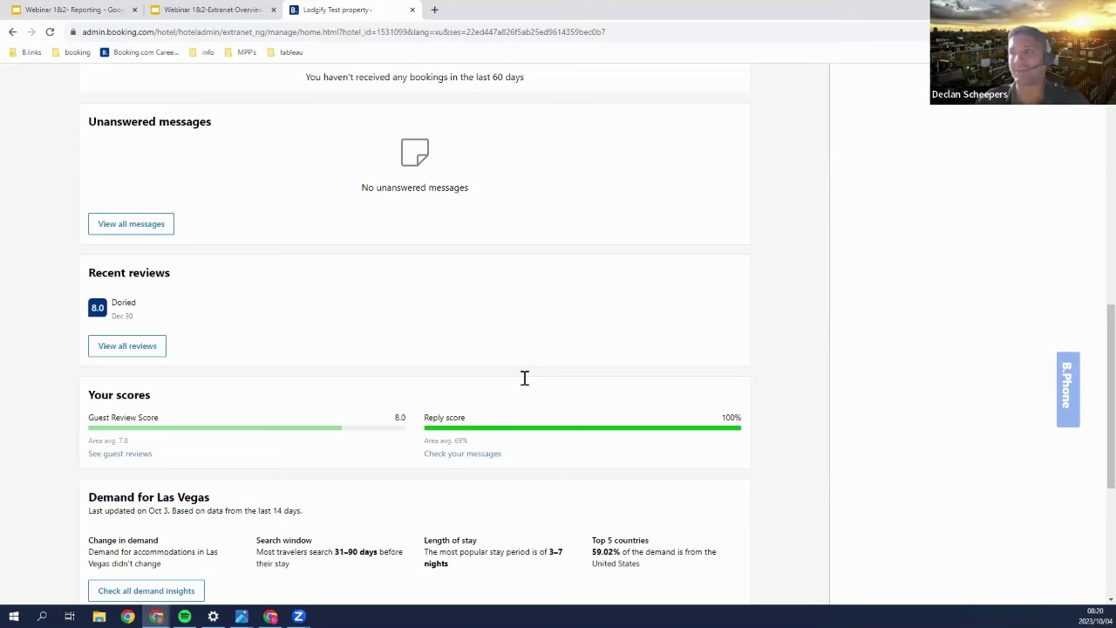
Examine the property's scores, the demand for Las Vegas, and the performance and search performance of the last 30 days
scroll(524, 377, "down", 1)
scroll(524, 377, "down", 3)
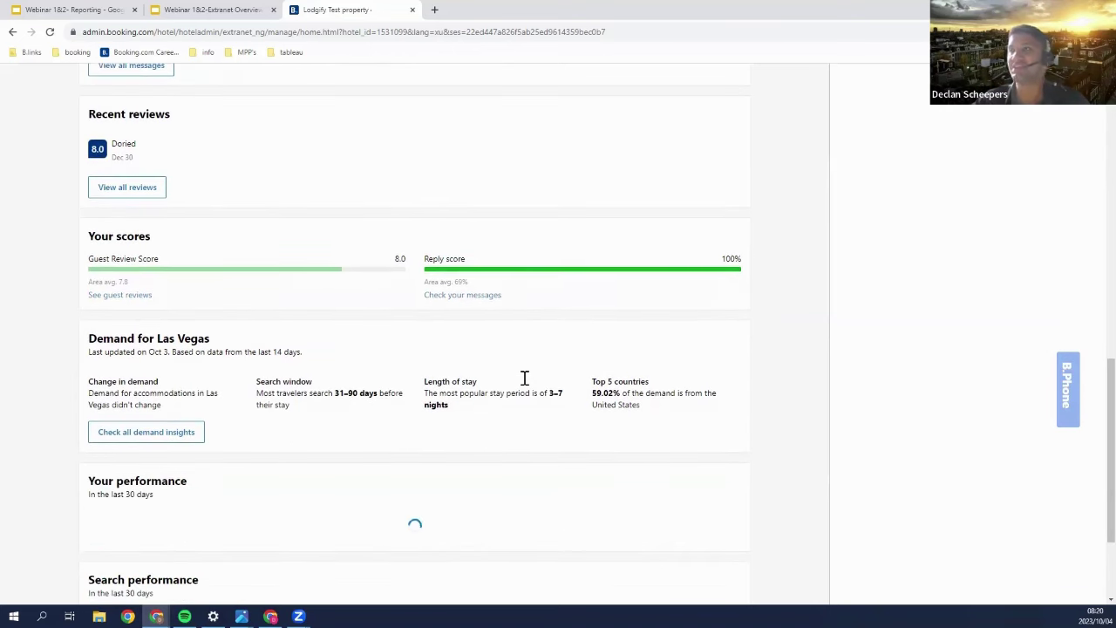
scroll(465, 404, "down", 1)
scroll(467, 405, "down", 1)
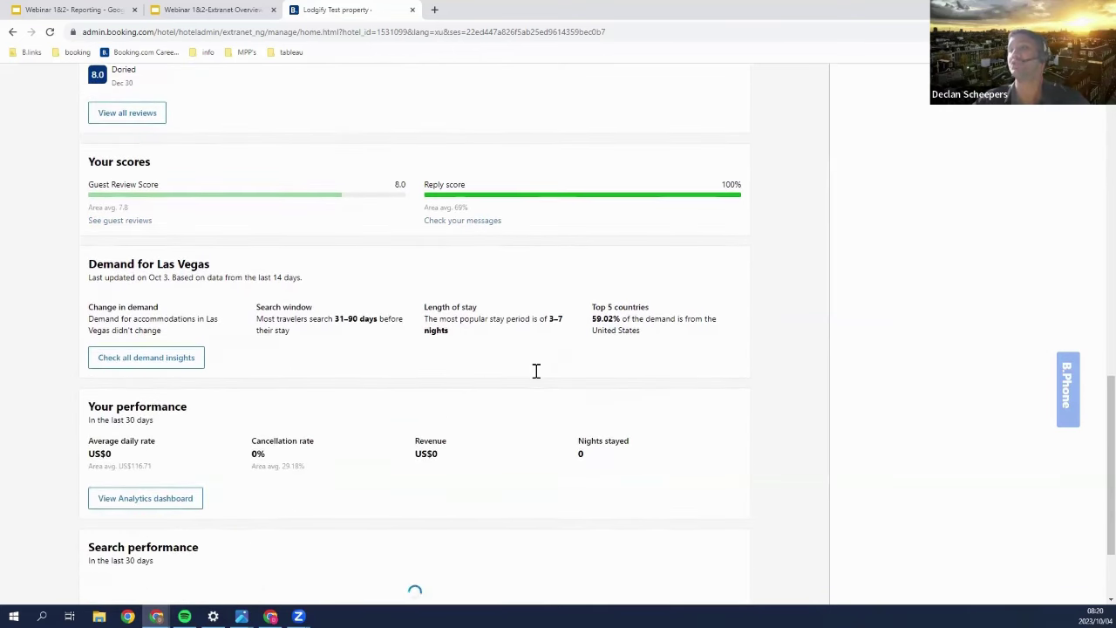
scroll(383, 348, "up", 1)
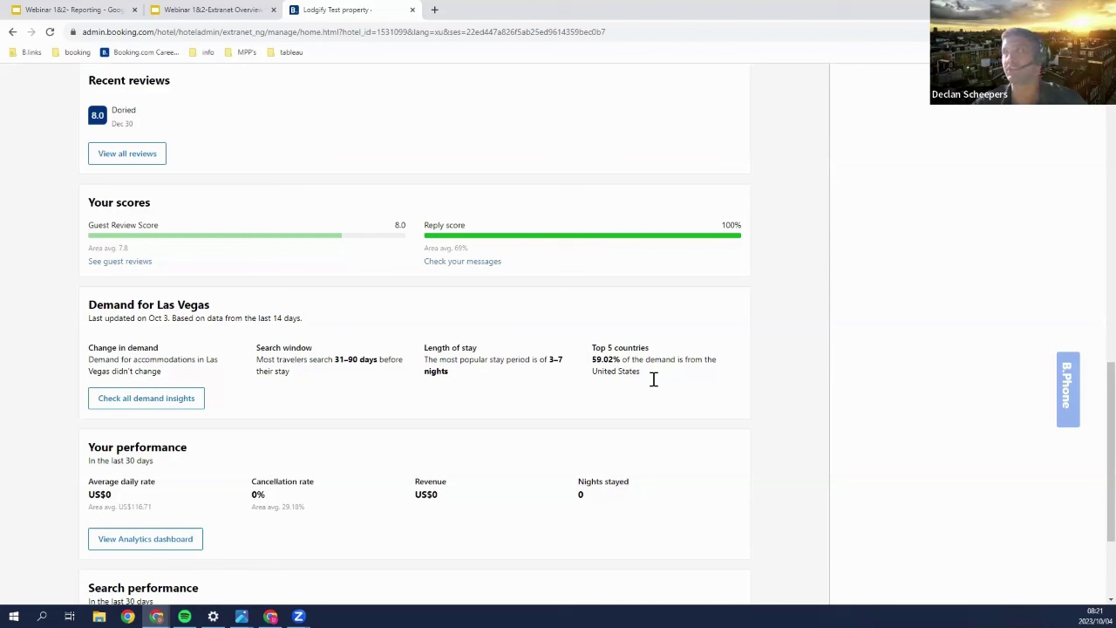
scroll(652, 379, "down", 3)
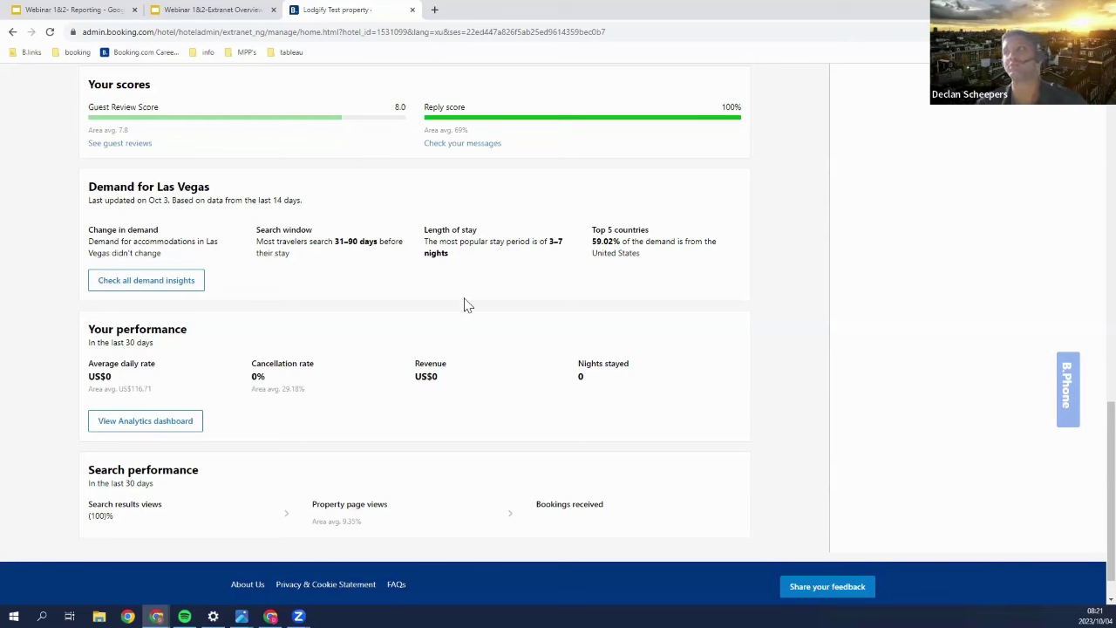
scroll(242, 390, "down", 1)
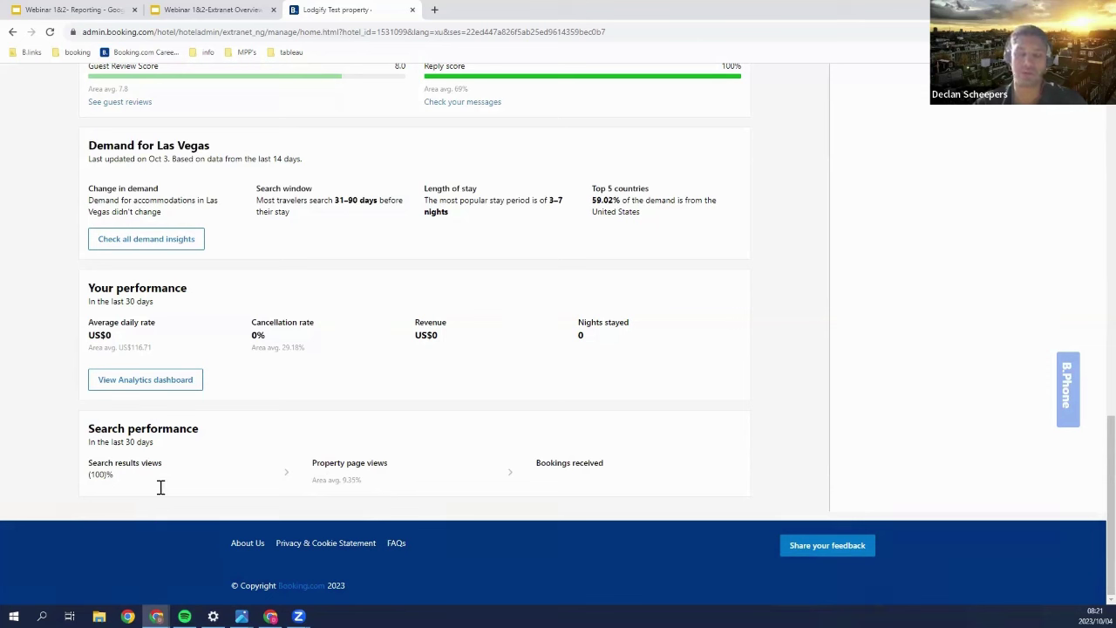
left_click_drag(342, 481, 361, 480)
left_click(351, 475)
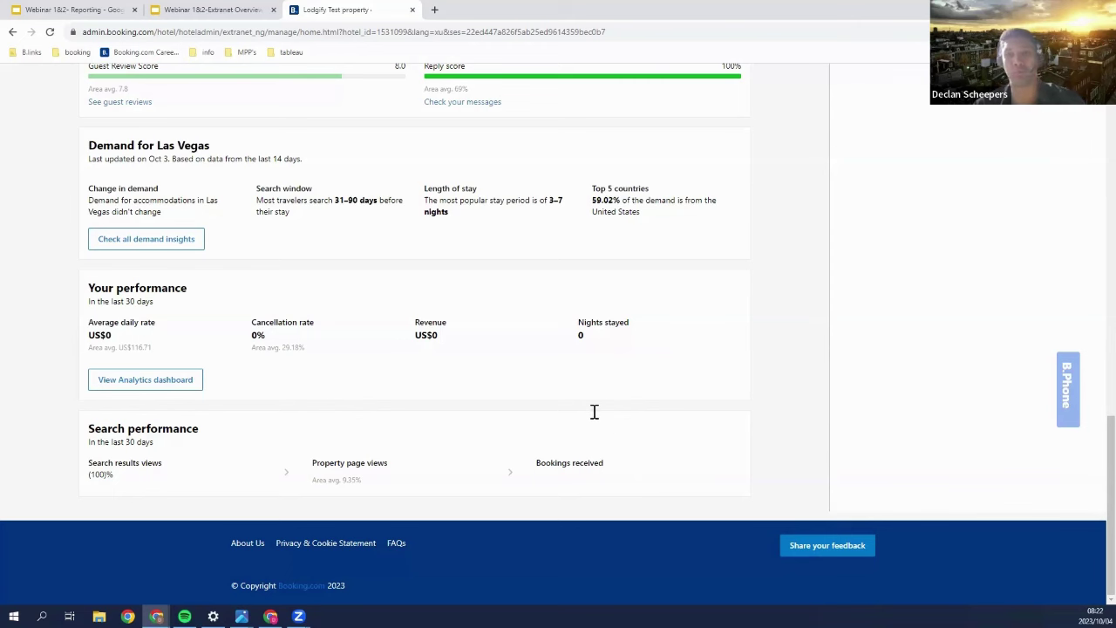
Open the rates and availability calendar of the property
scroll(594, 411, "up", 10)
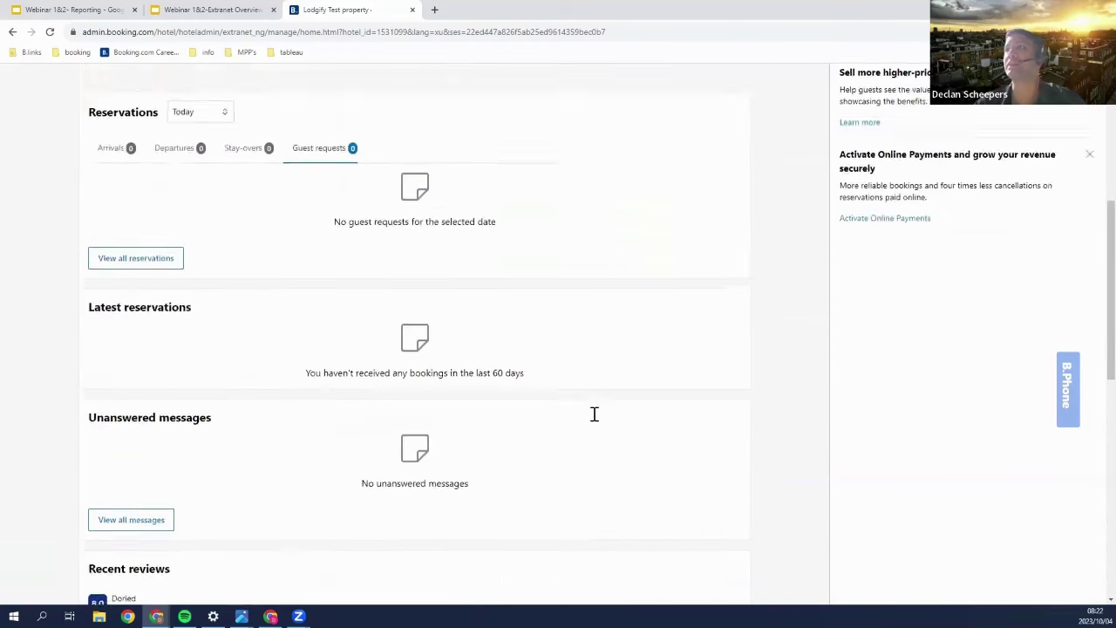
scroll(594, 413, "up", 5)
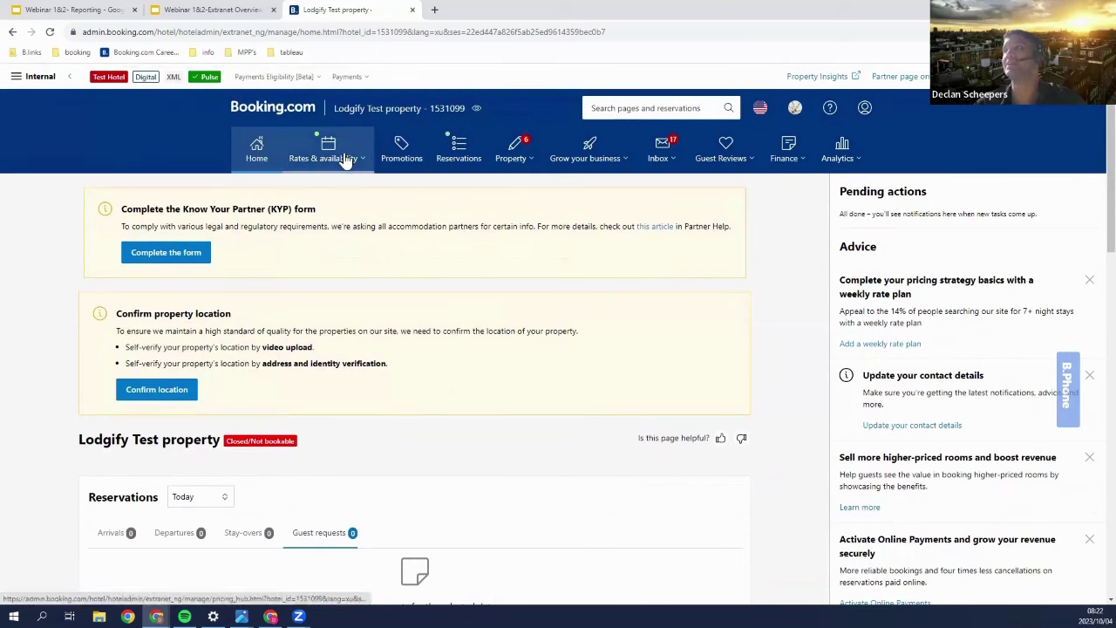
left_click(347, 161)
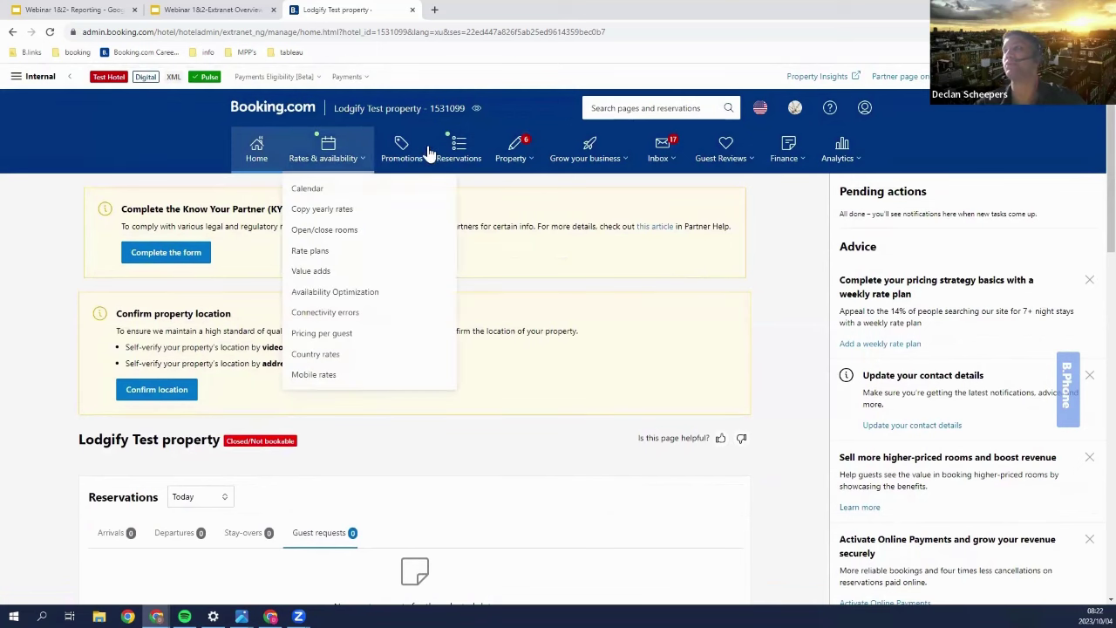
left_click(359, 190)
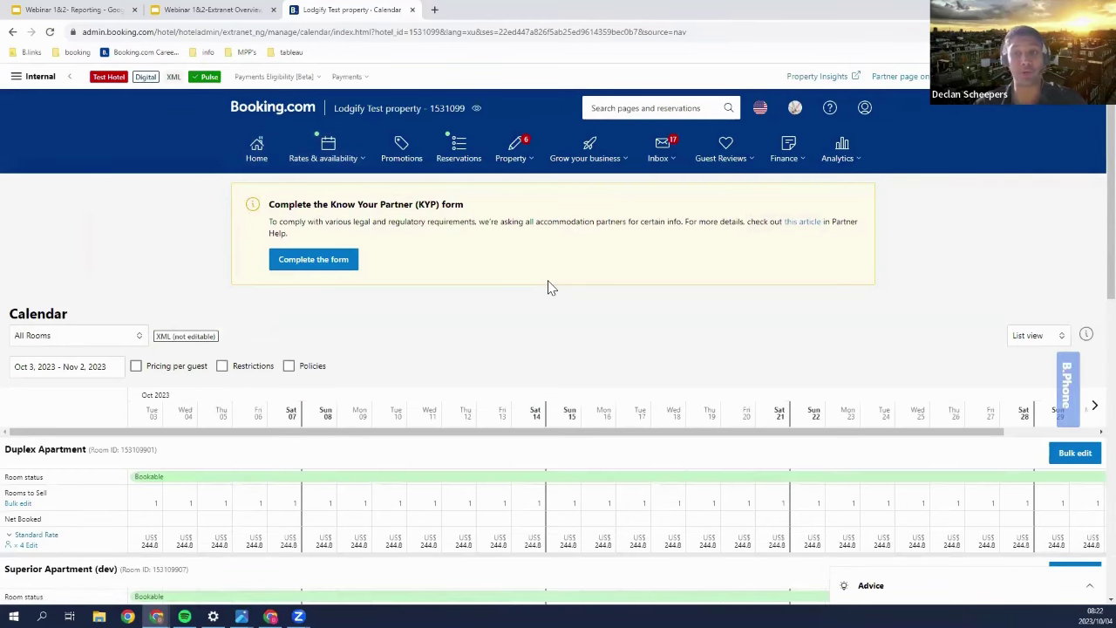
Open the bulk edit for the Duplex Apartment and set its date range from 2023-10-05 up to and including 2023-11-05
scroll(535, 321, "down", 1)
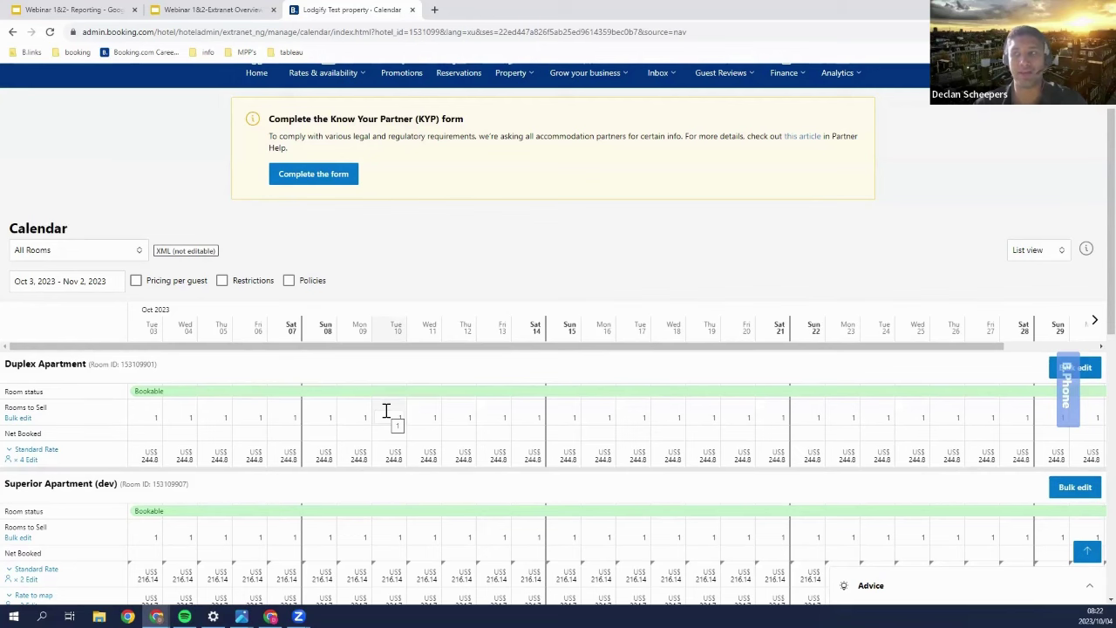
scroll(392, 413, "down", 1)
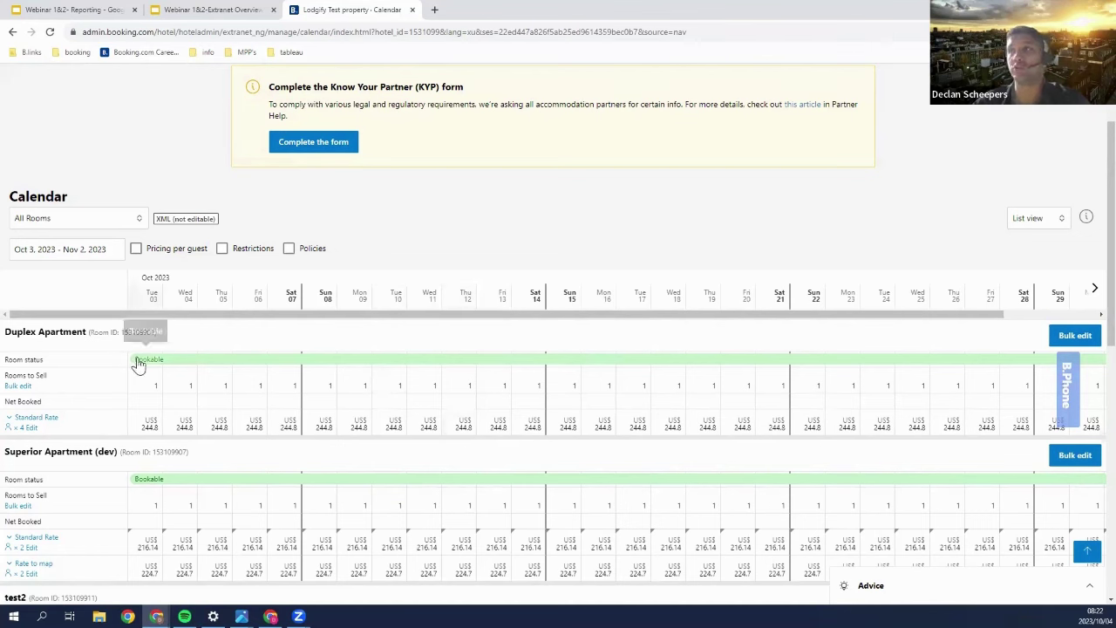
left_click(21, 385)
scroll(906, 196, "up", 1)
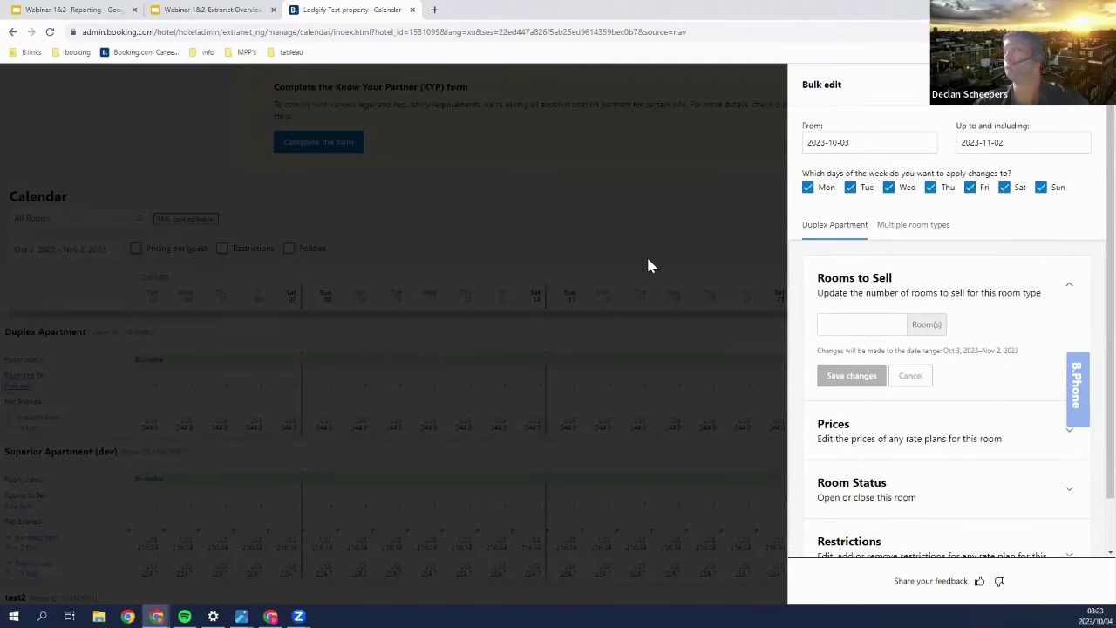
left_click(870, 143)
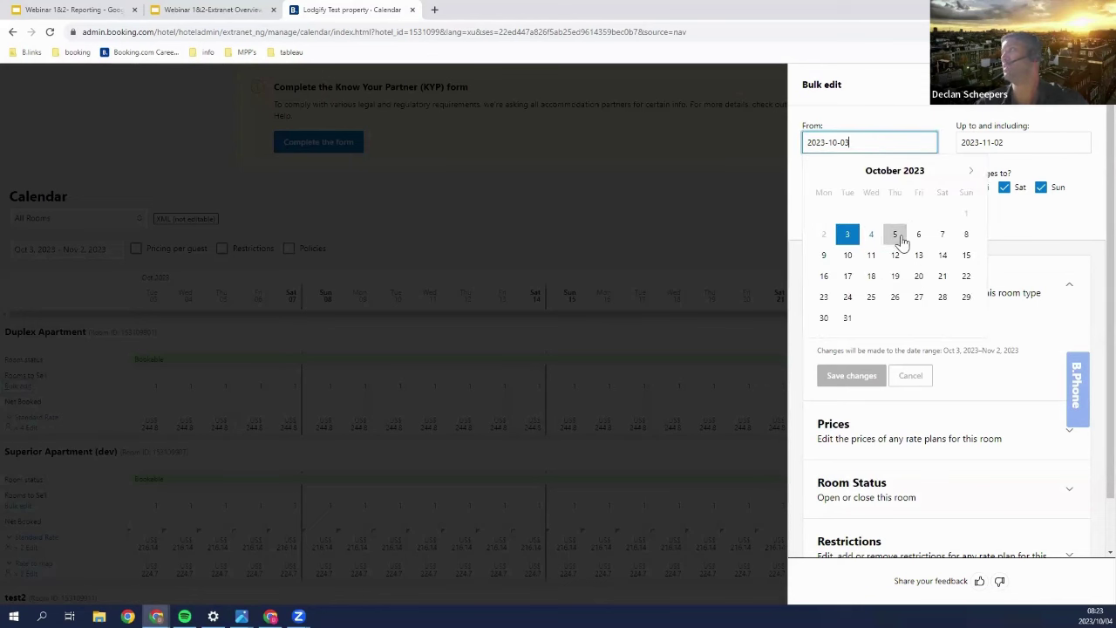
left_click(895, 233)
left_click(994, 148)
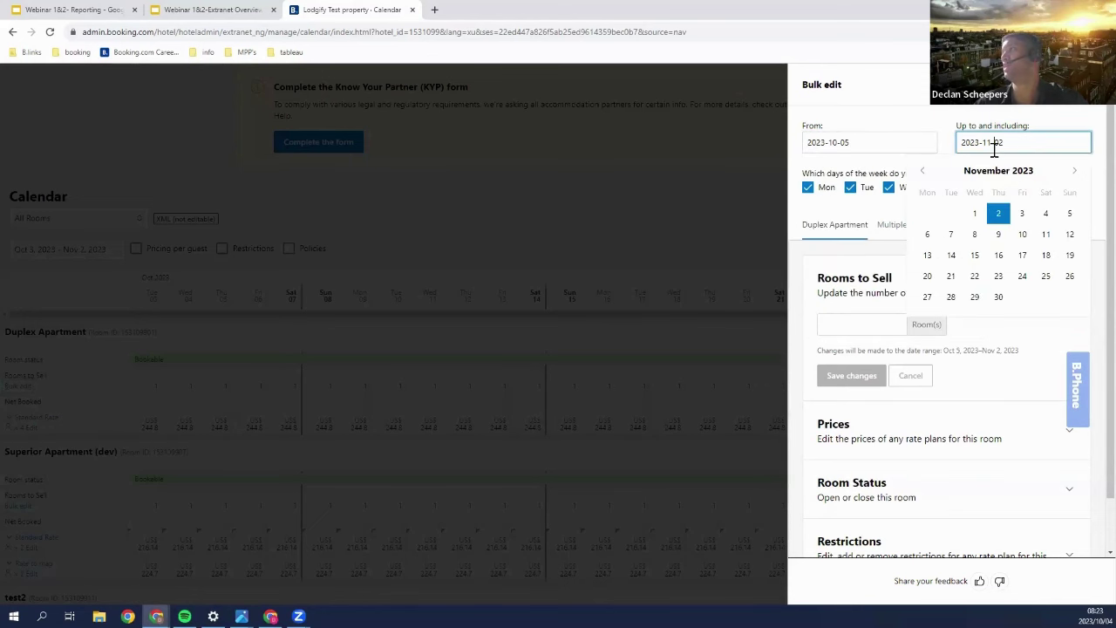
left_click(1069, 214)
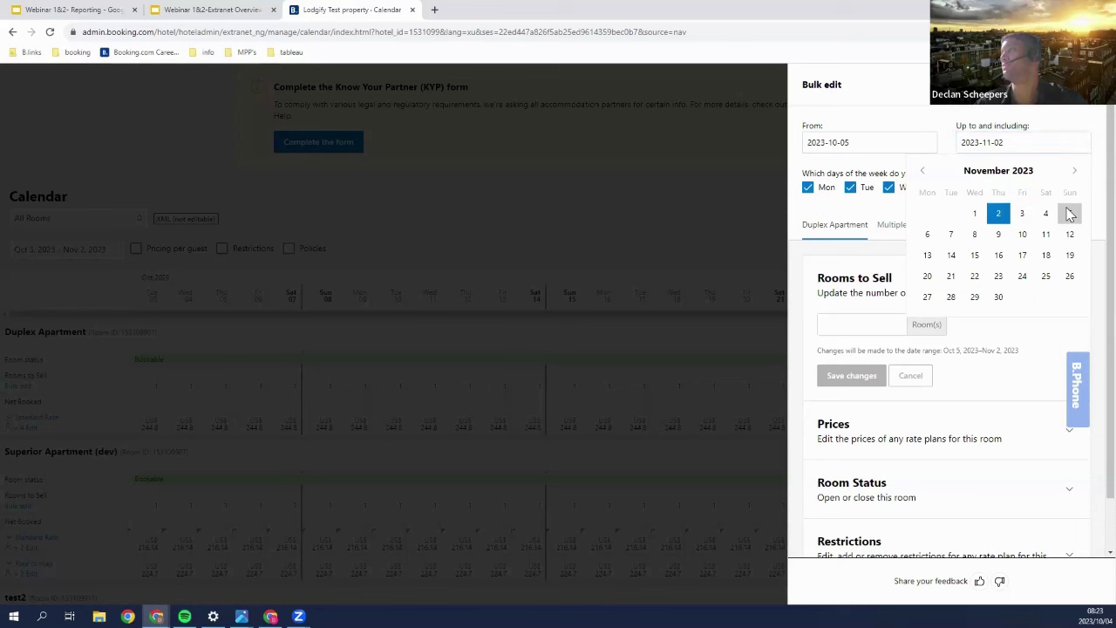
left_click(1068, 214)
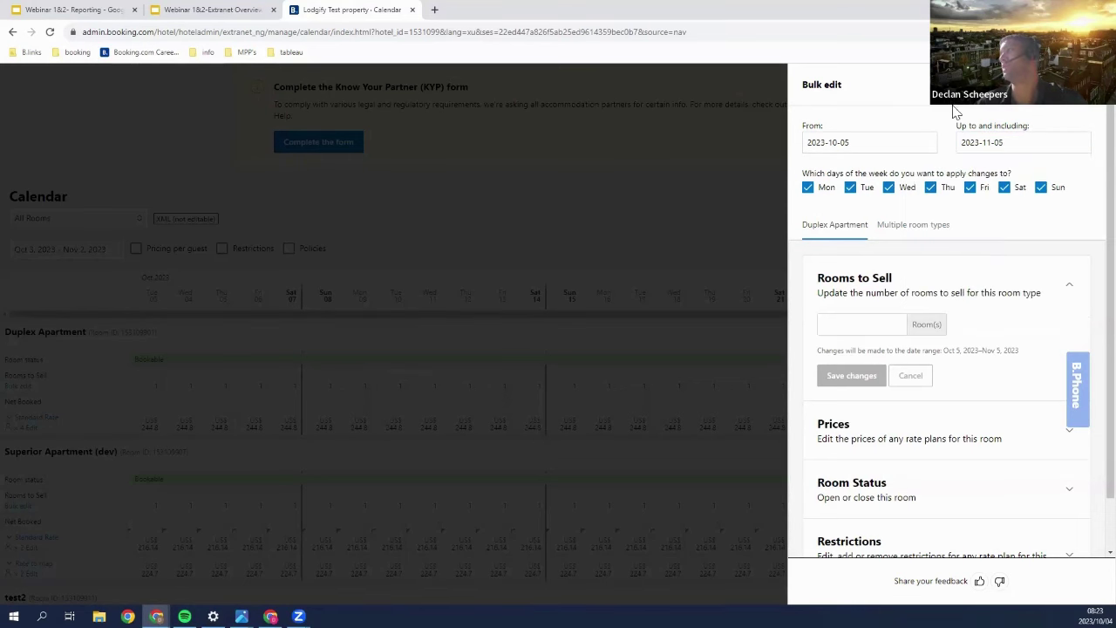
Set the Duplex Apartment's room status to Close Room for the chosen dates, save the change and leave the bulk edit
scroll(883, 331, "down", 1)
left_click(904, 432)
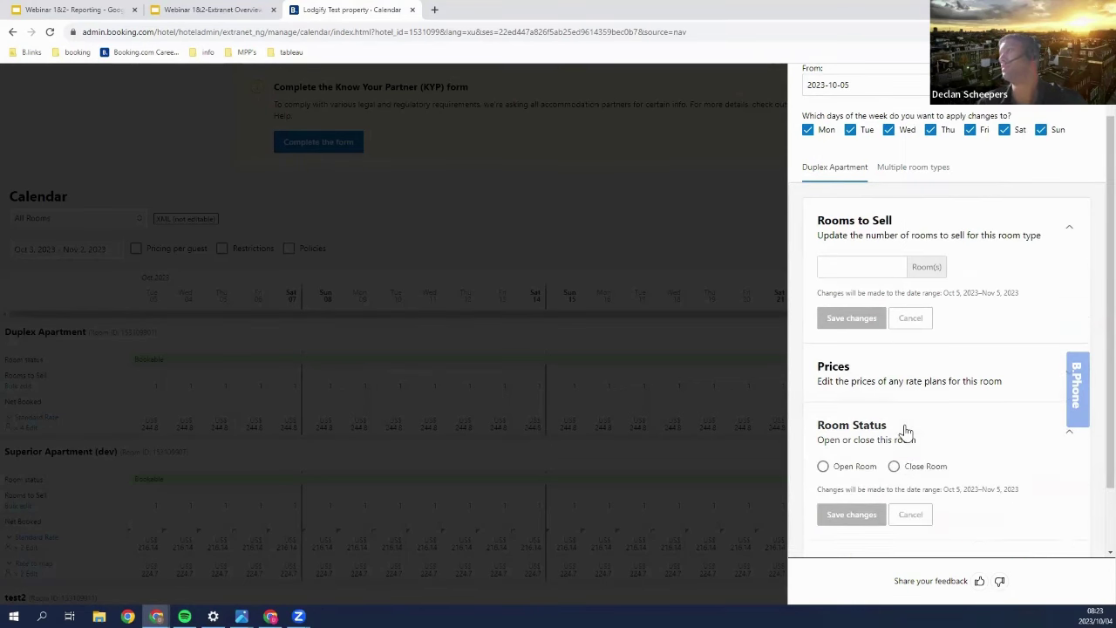
scroll(901, 427, "down", 1)
left_click(895, 419)
scroll(953, 441, "down", 1)
left_click(861, 457)
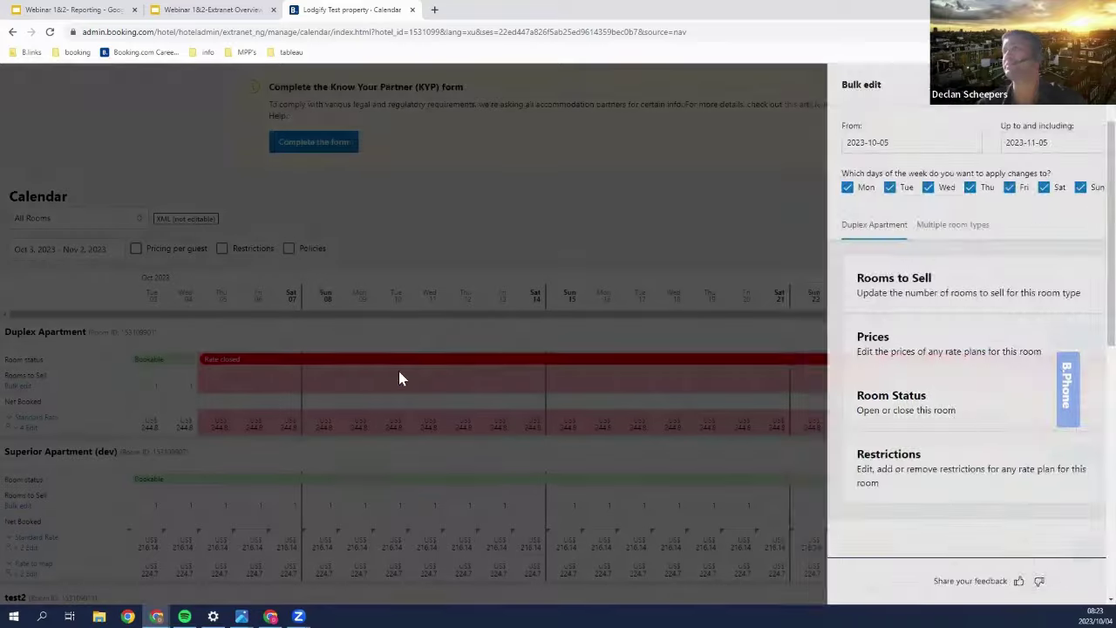
left_click(399, 375)
Go to the property's promotions and open the selection of new promotions
scroll(406, 262, "up", 2)
left_click(403, 153)
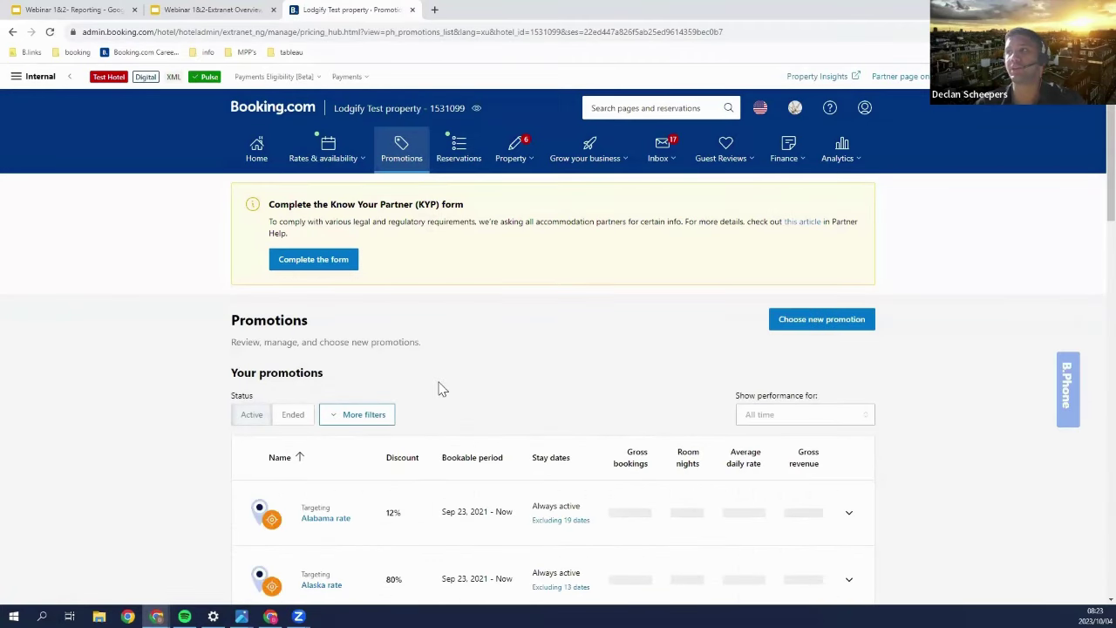
left_click(837, 322)
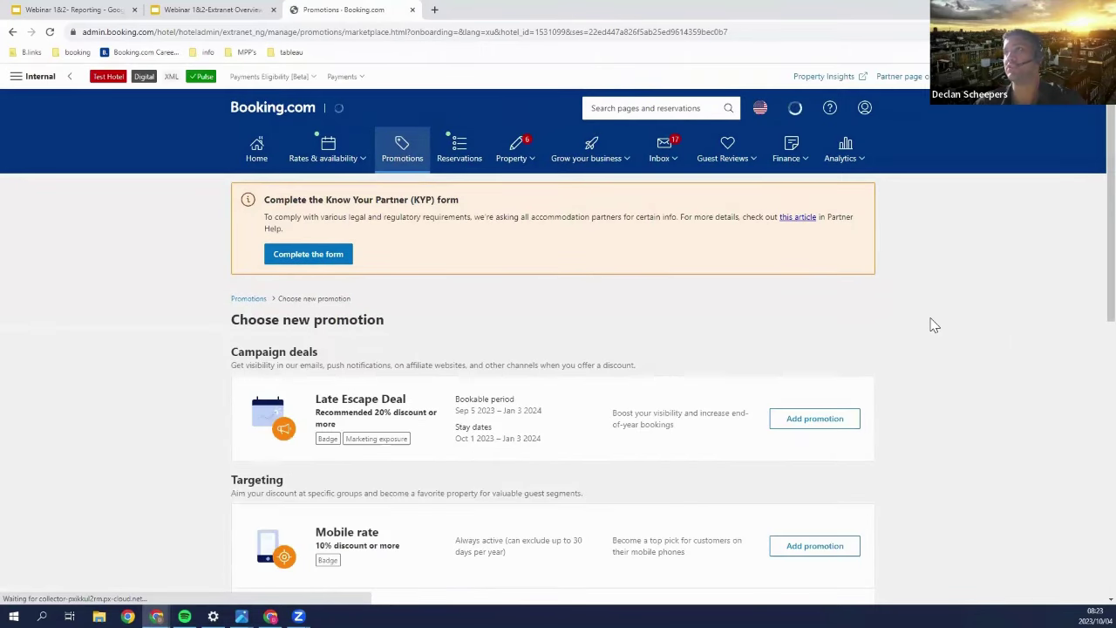
Examine the available new promotions, covering the campaign deals, targeting rates and portfolio deals with their recommended discounts
scroll(931, 323, "down", 2)
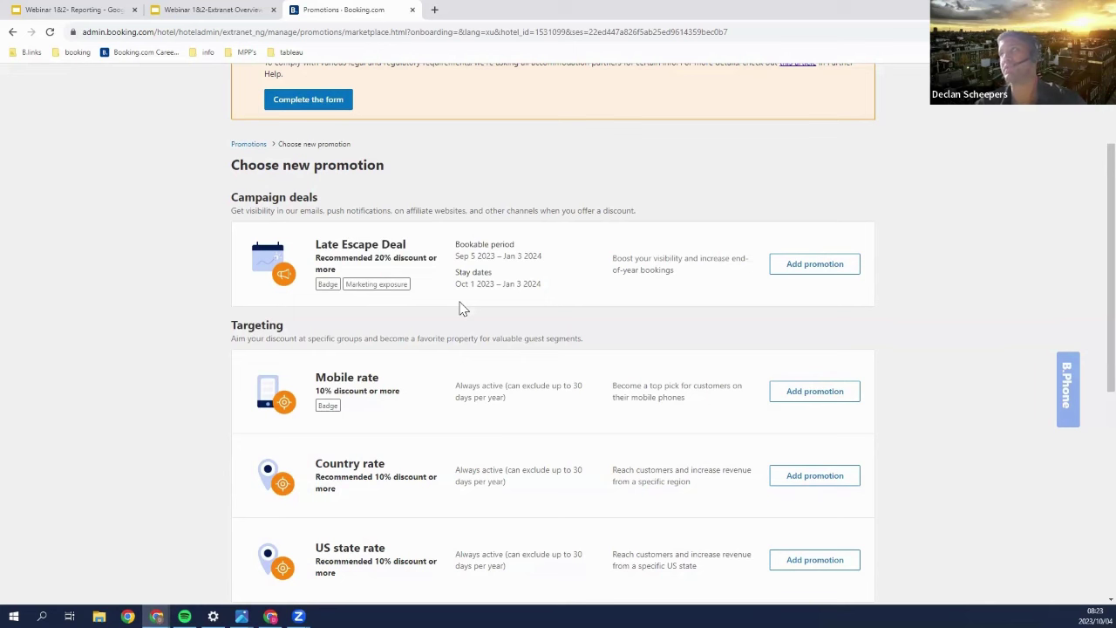
scroll(462, 307, "down", 1)
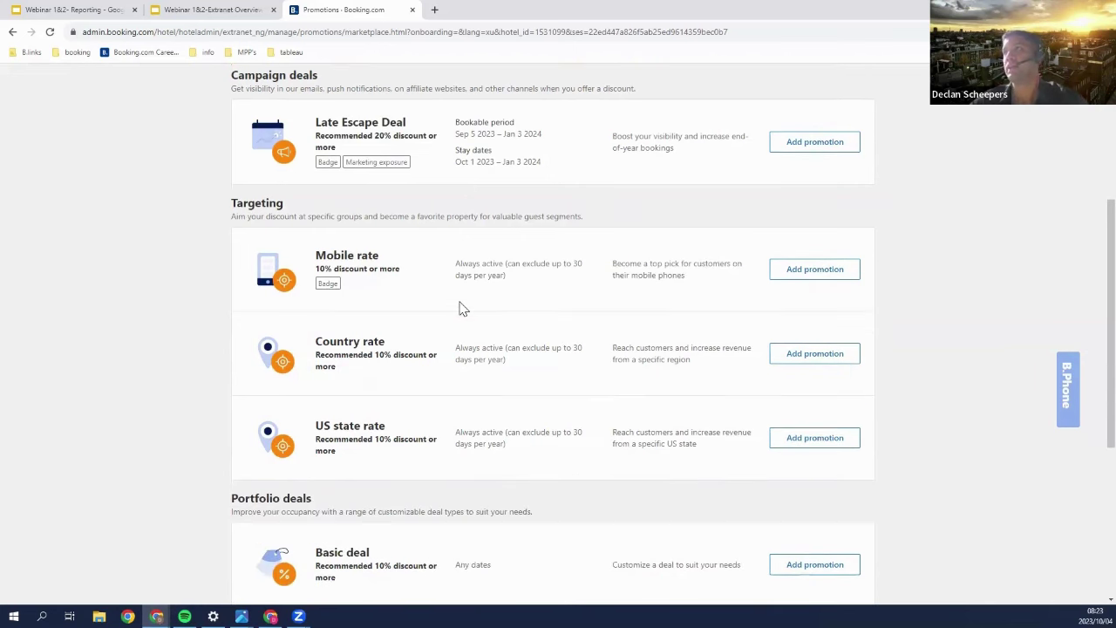
scroll(432, 310, "up", 1)
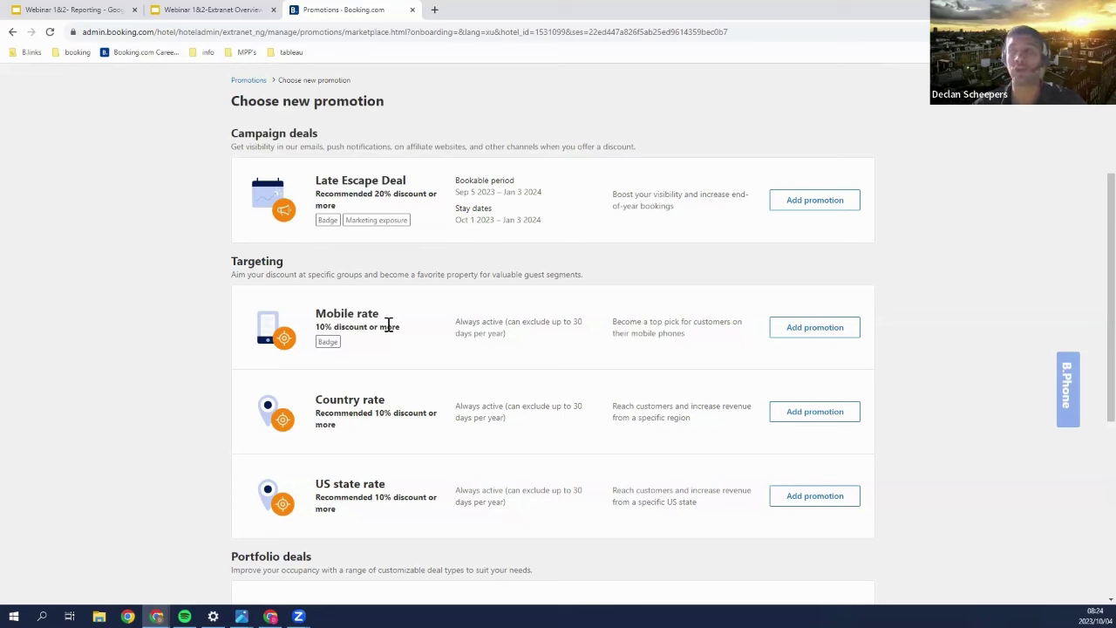
scroll(388, 325, "down", 5)
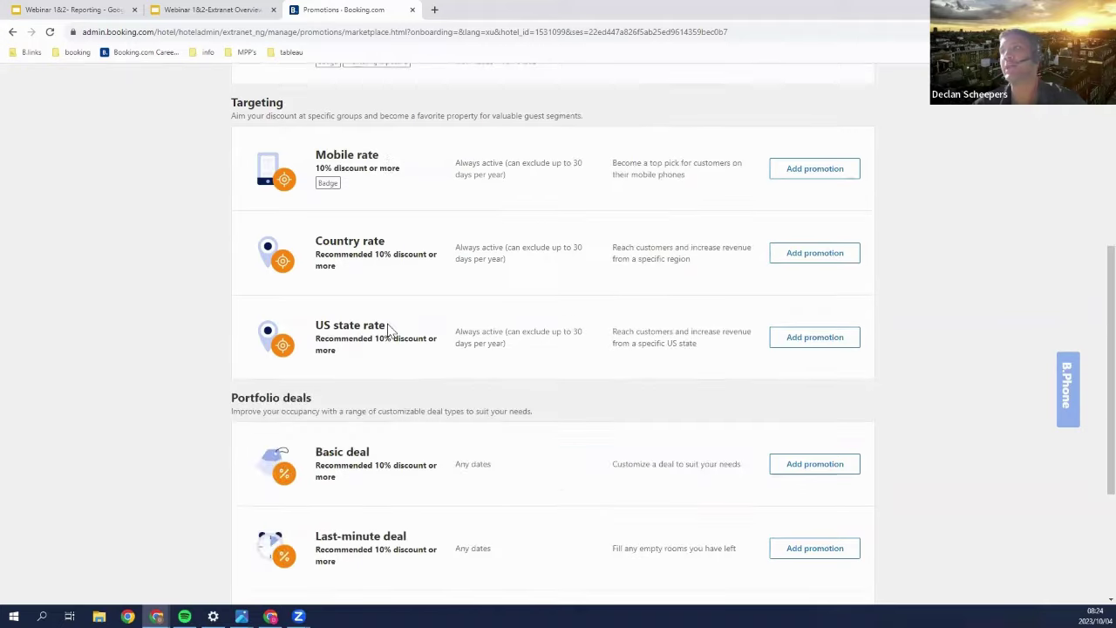
scroll(403, 467, "down", 1)
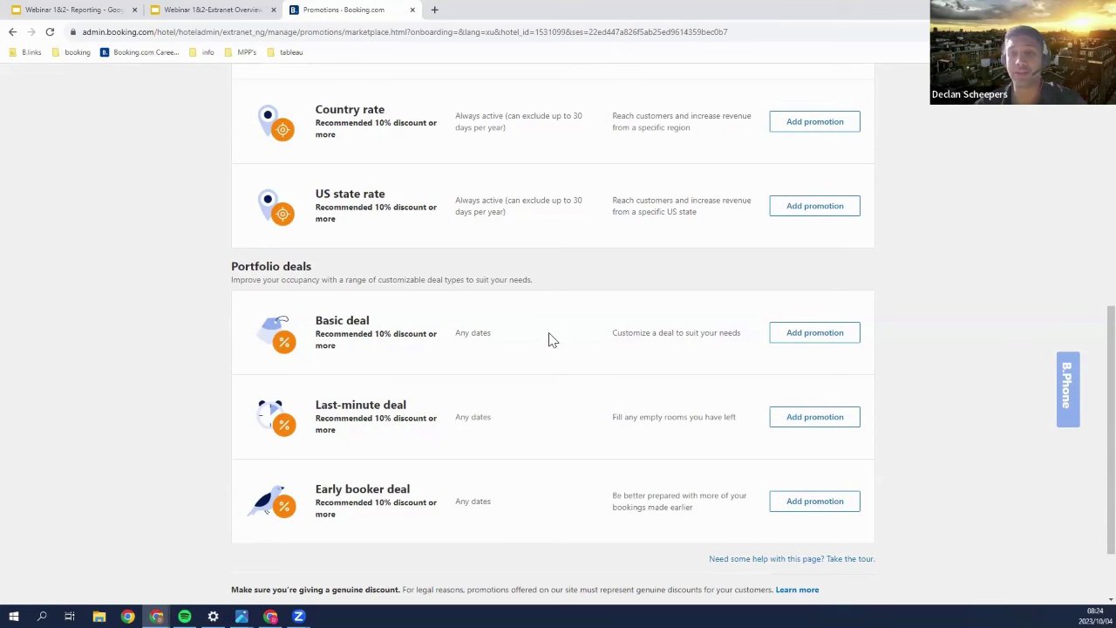
scroll(549, 340, "down", 1)
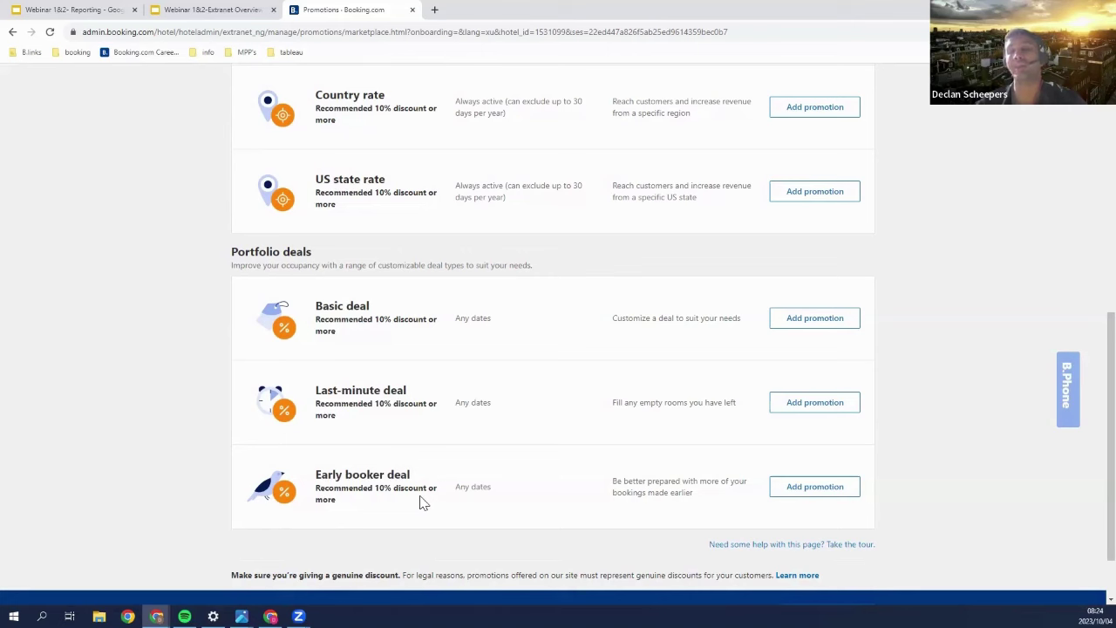
scroll(670, 224, "up", 6)
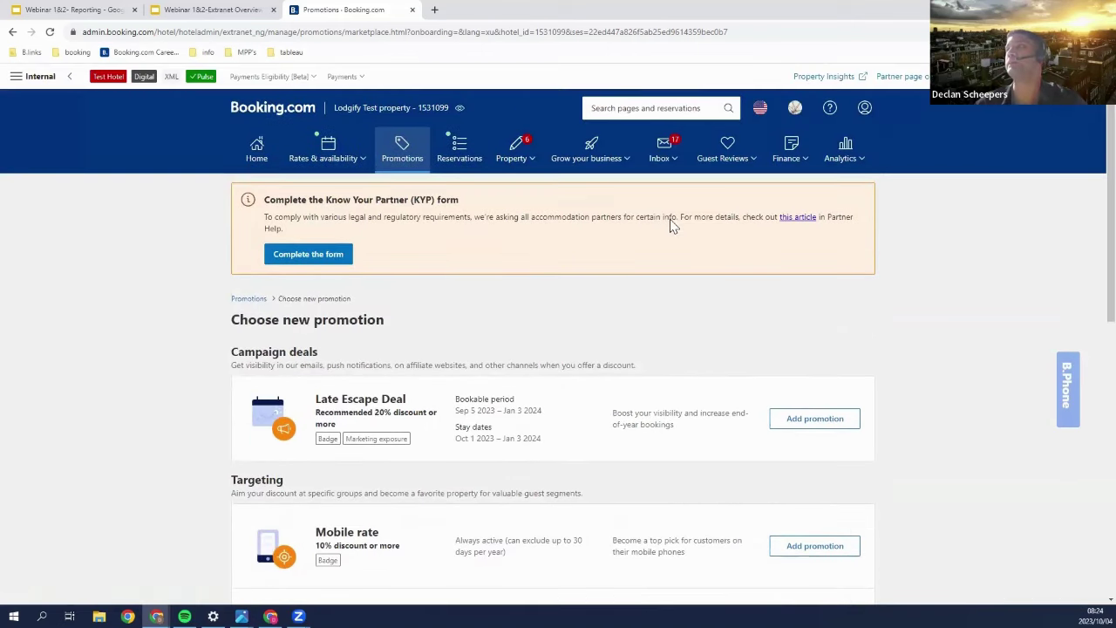
Visit the reservations overview and open the Property Page Score of the property
left_click(461, 158)
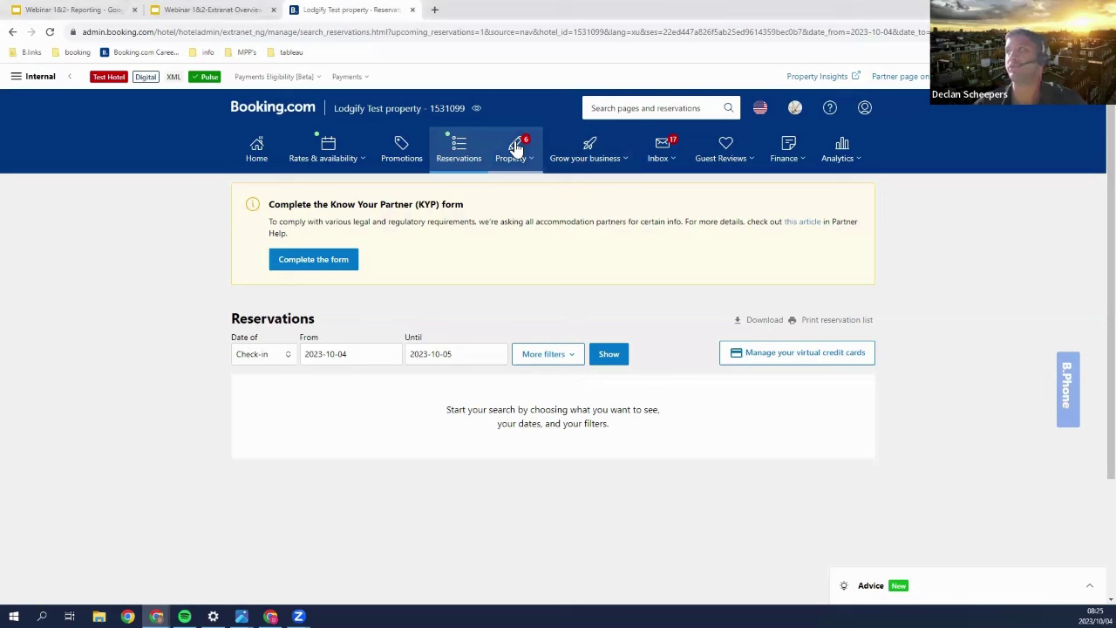
left_click(516, 148)
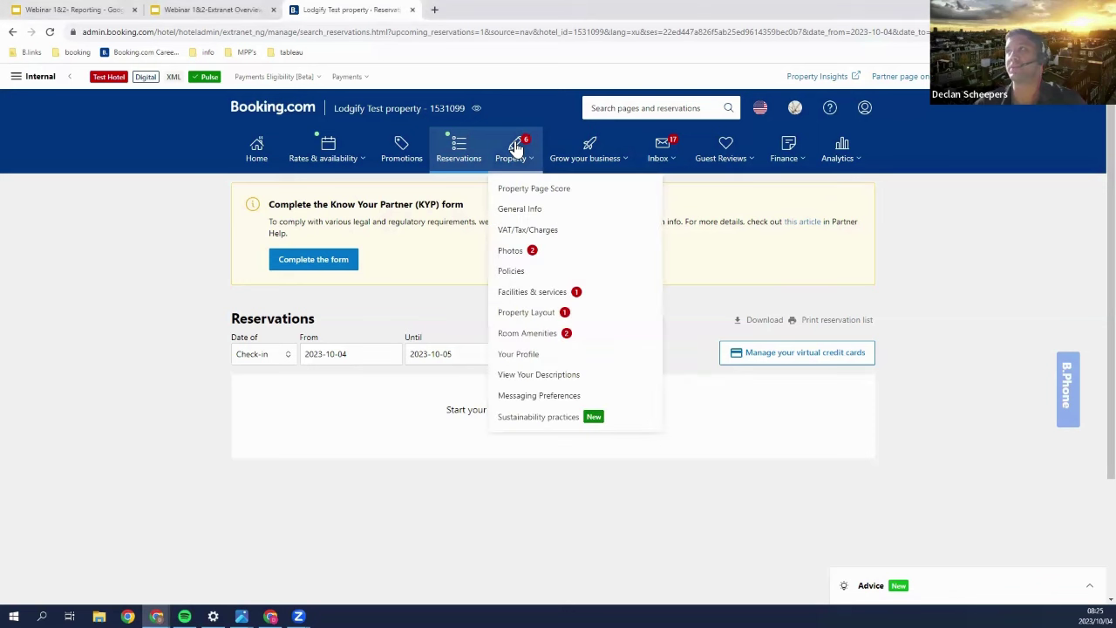
left_click(566, 190)
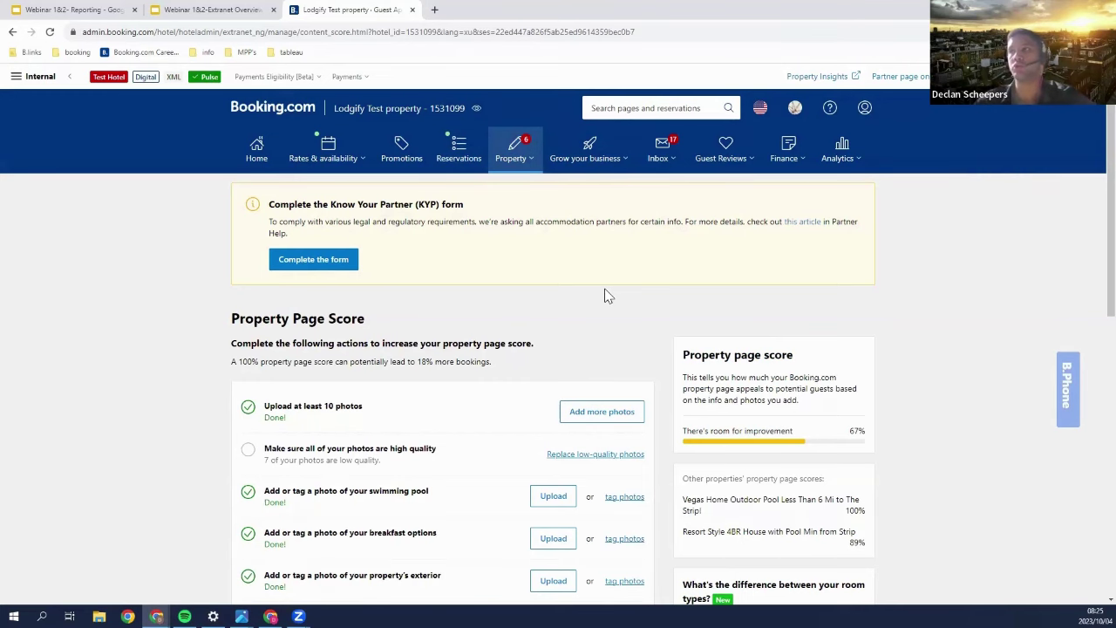
Examine the Property Page Score checklist for completed and outstanding actions, along with the stated benefit of a 100% score
scroll(602, 294, "down", 4)
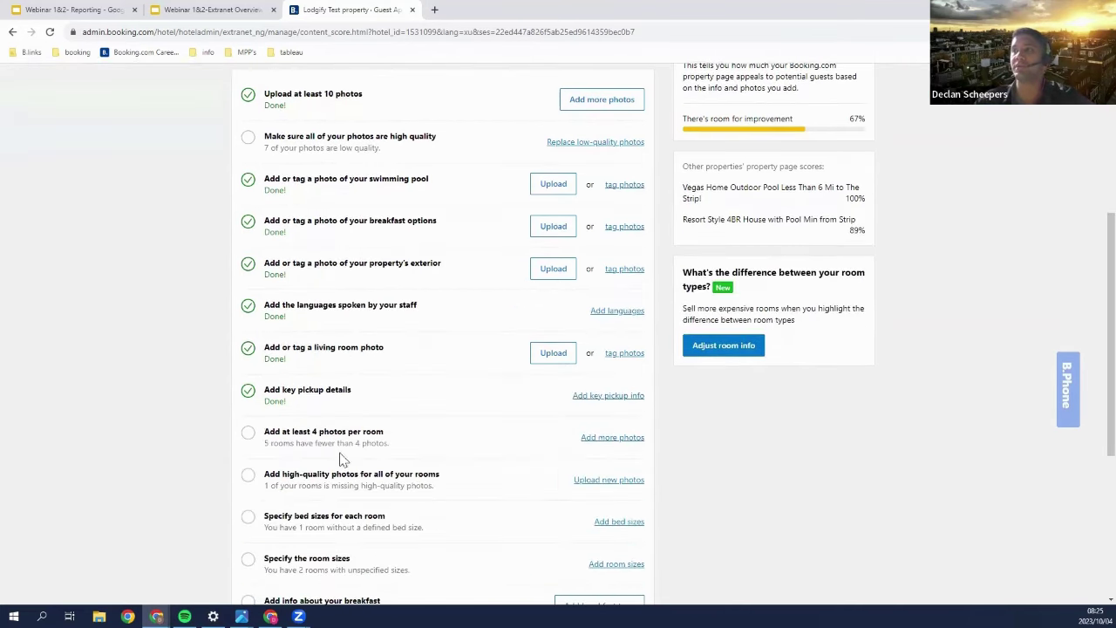
scroll(346, 469, "down", 4)
scroll(346, 471, "up", 1)
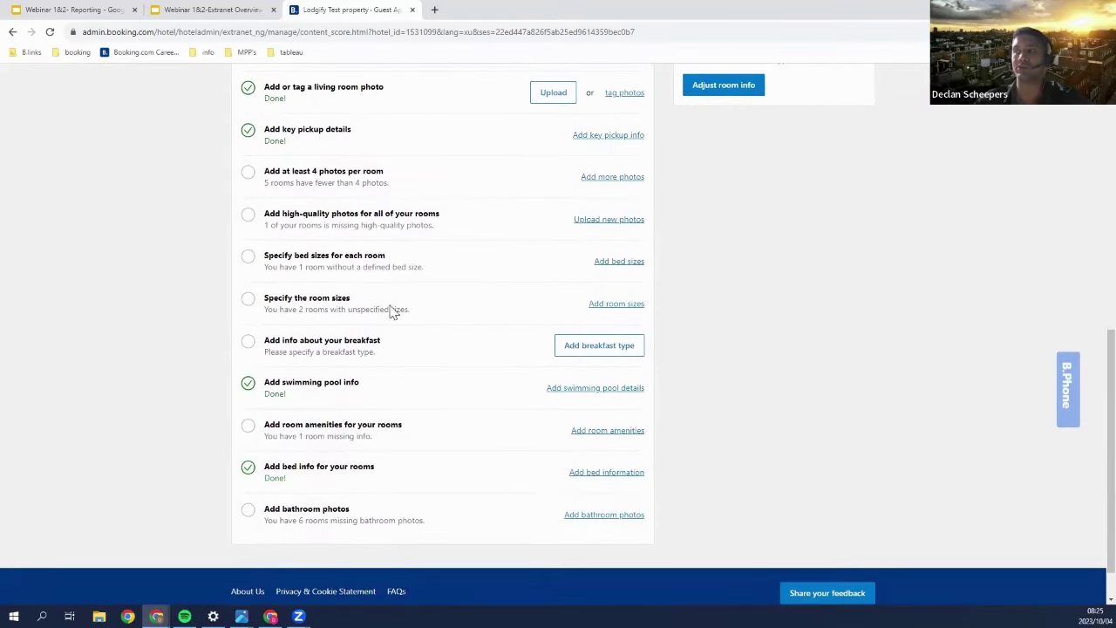
scroll(353, 413, "up", 6)
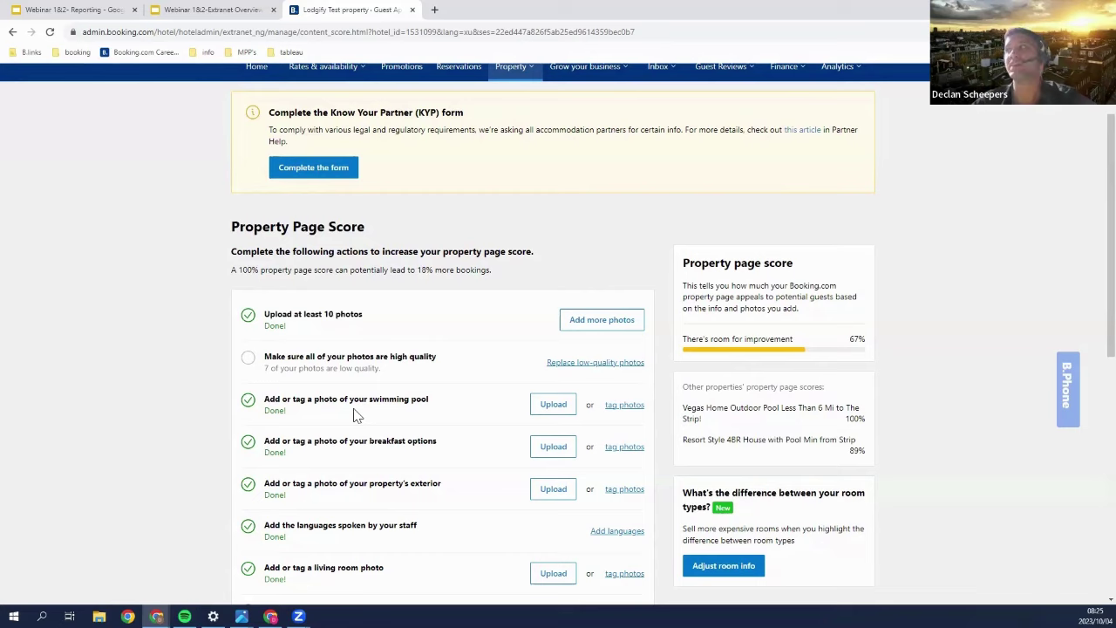
scroll(353, 415, "down", 6)
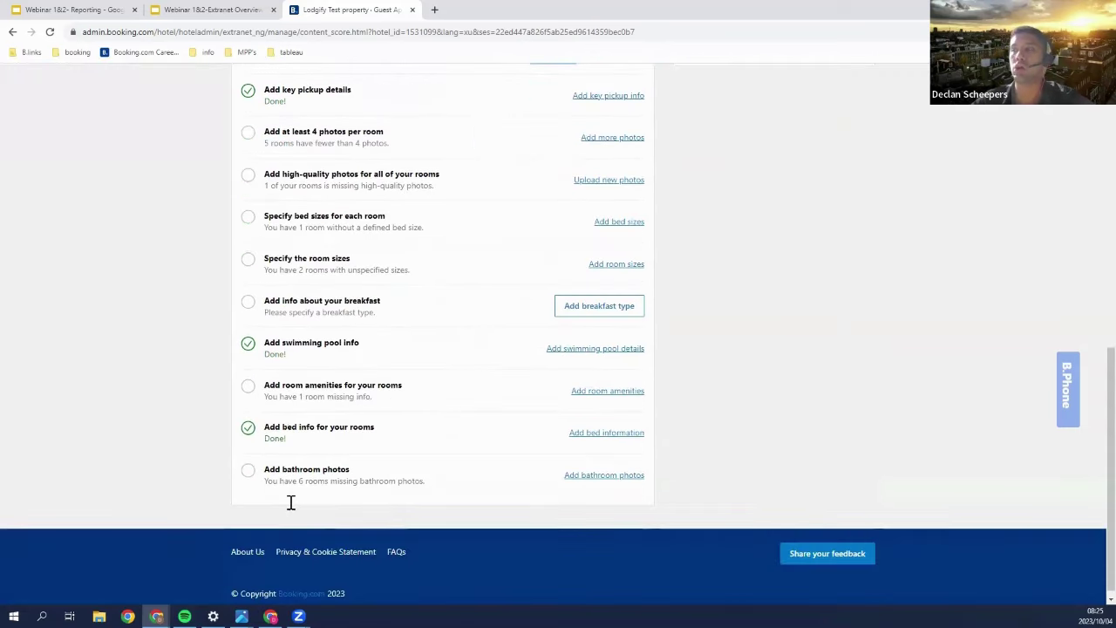
scroll(292, 503, "up", 3)
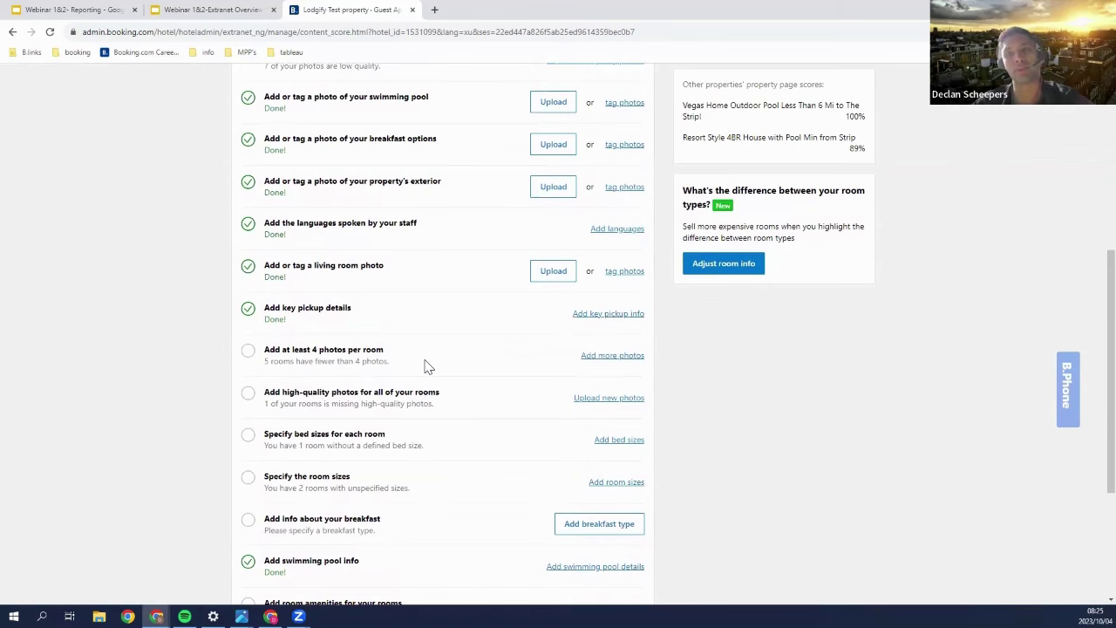
scroll(427, 367, "up", 1)
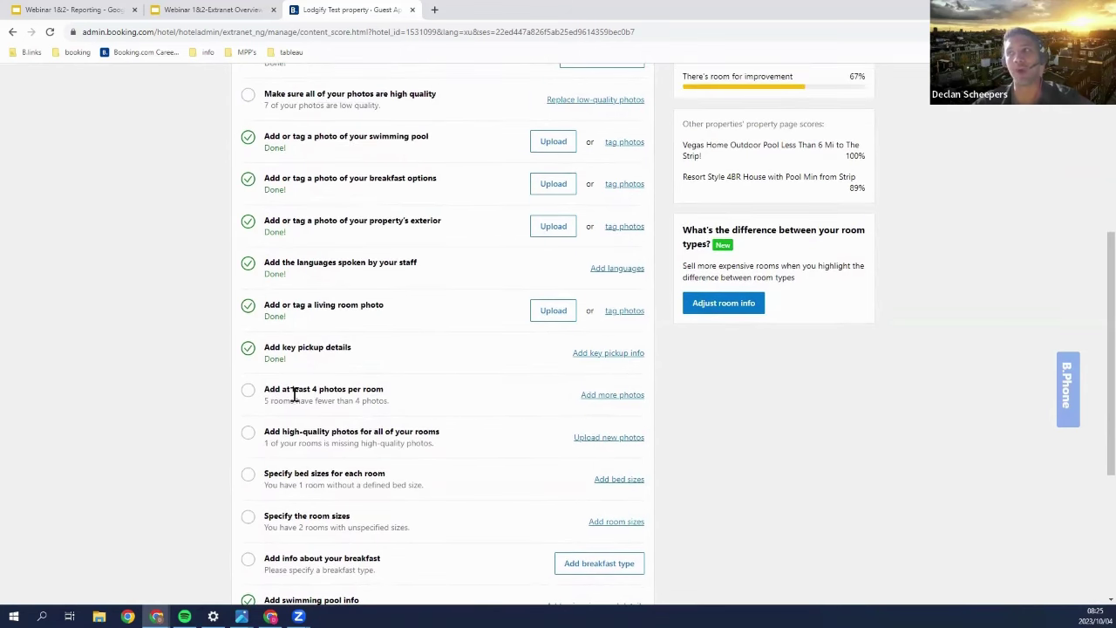
scroll(293, 392, "down", 3)
scroll(419, 424, "down", 3)
scroll(419, 425, "up", 12)
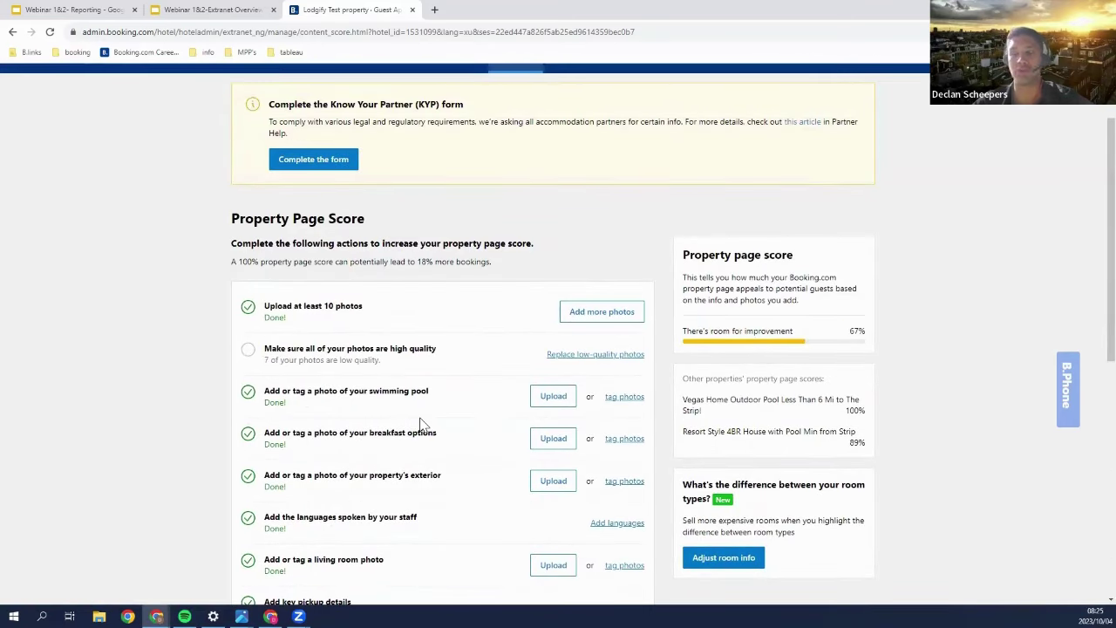
double_click(248, 261)
left_click(266, 275)
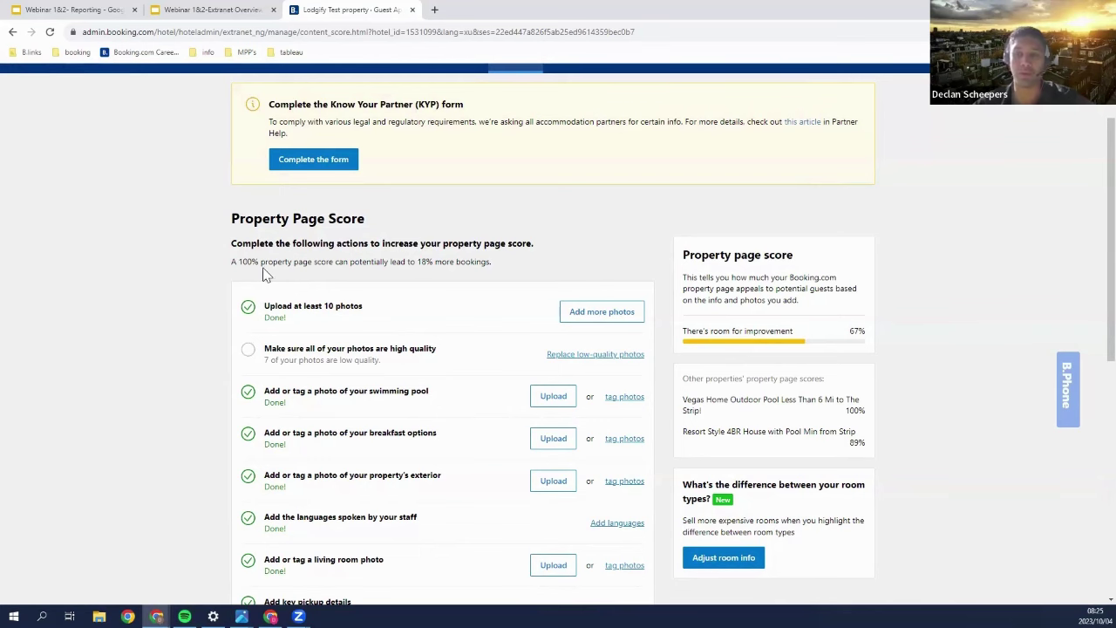
Open the Policies page of the property
scroll(567, 174, "up", 2)
left_click(518, 156)
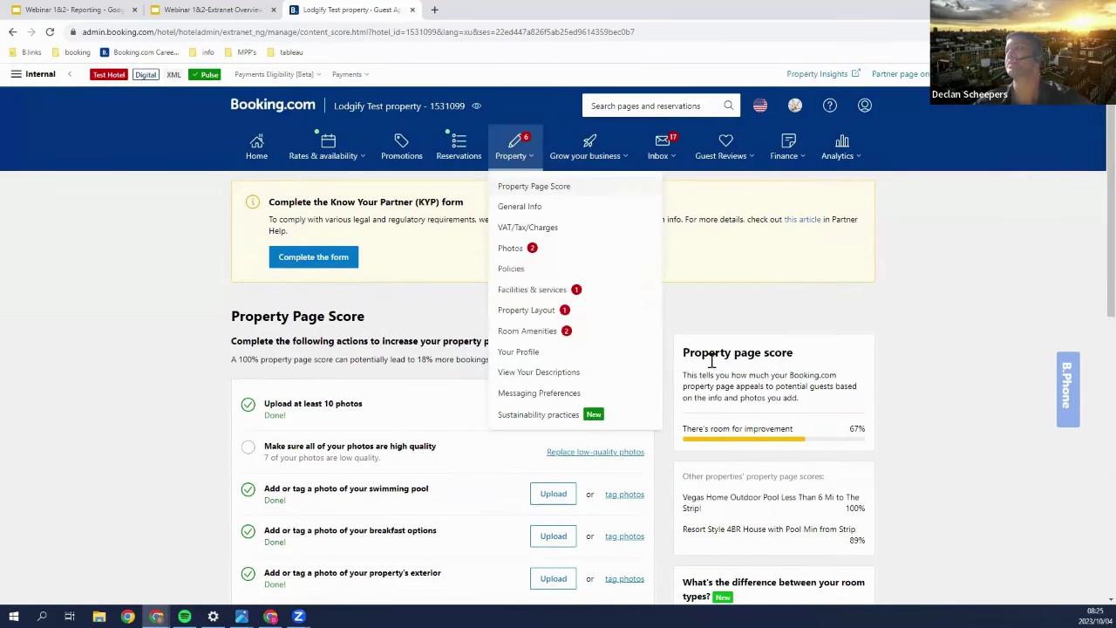
left_click(563, 276)
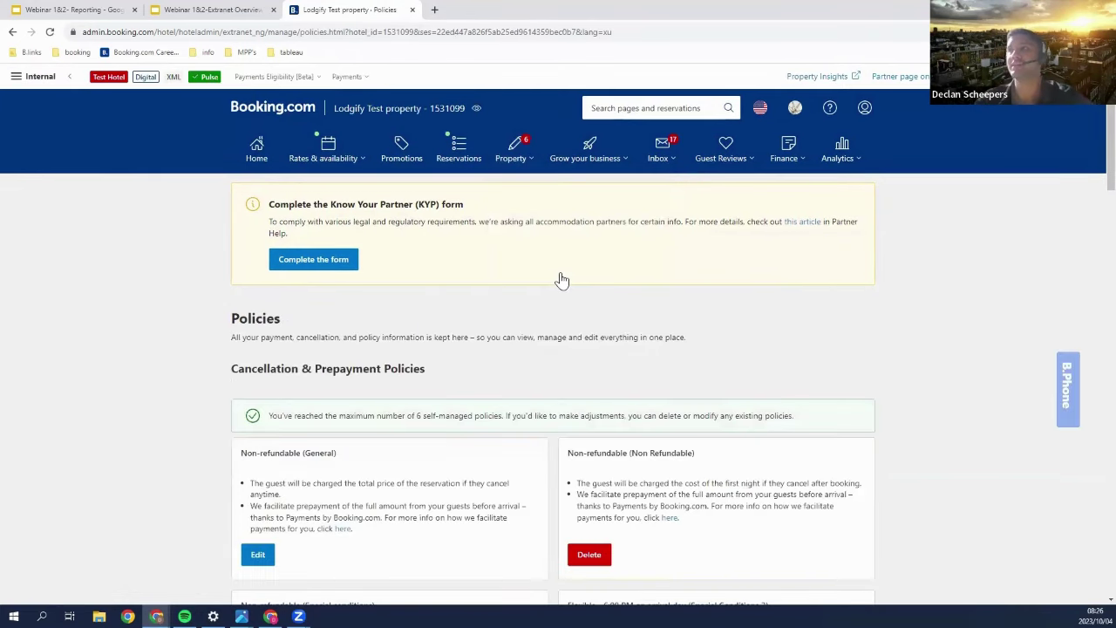
Review the cancellation and prepayment policies, modification exceptions, children and extra bed rules, and the other policies
scroll(562, 280, "down", 1)
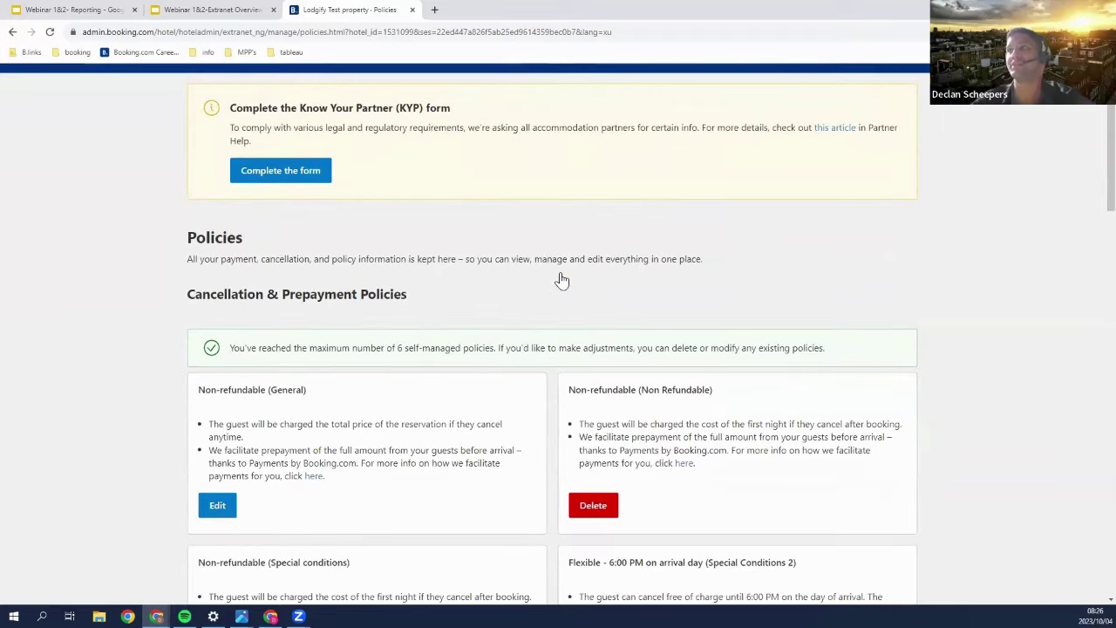
scroll(562, 280, "down", 2)
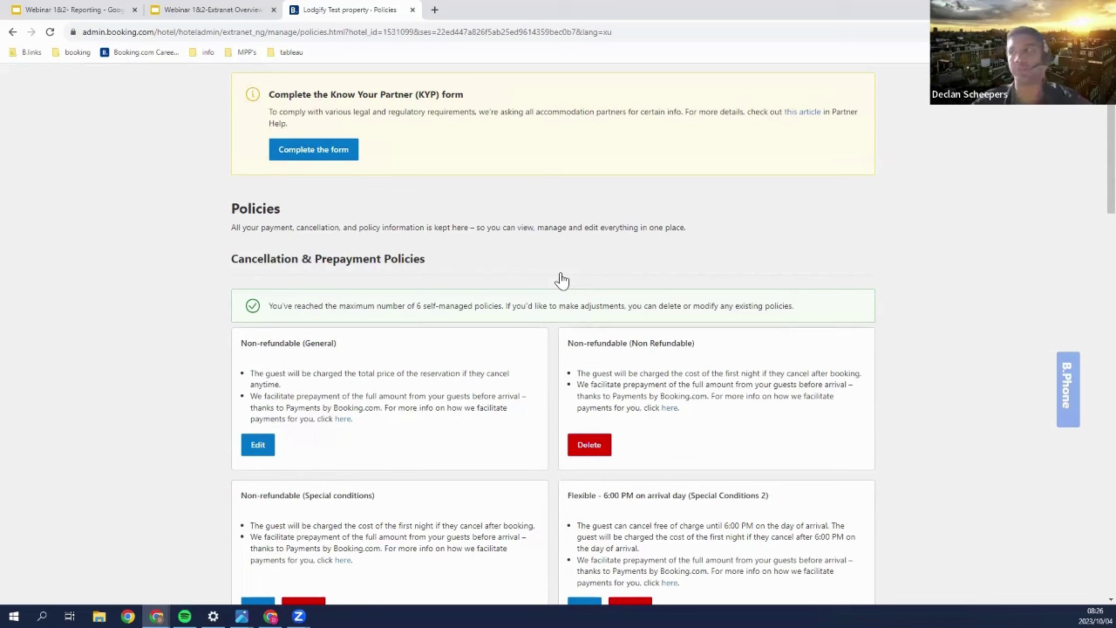
scroll(562, 279, "down", 6)
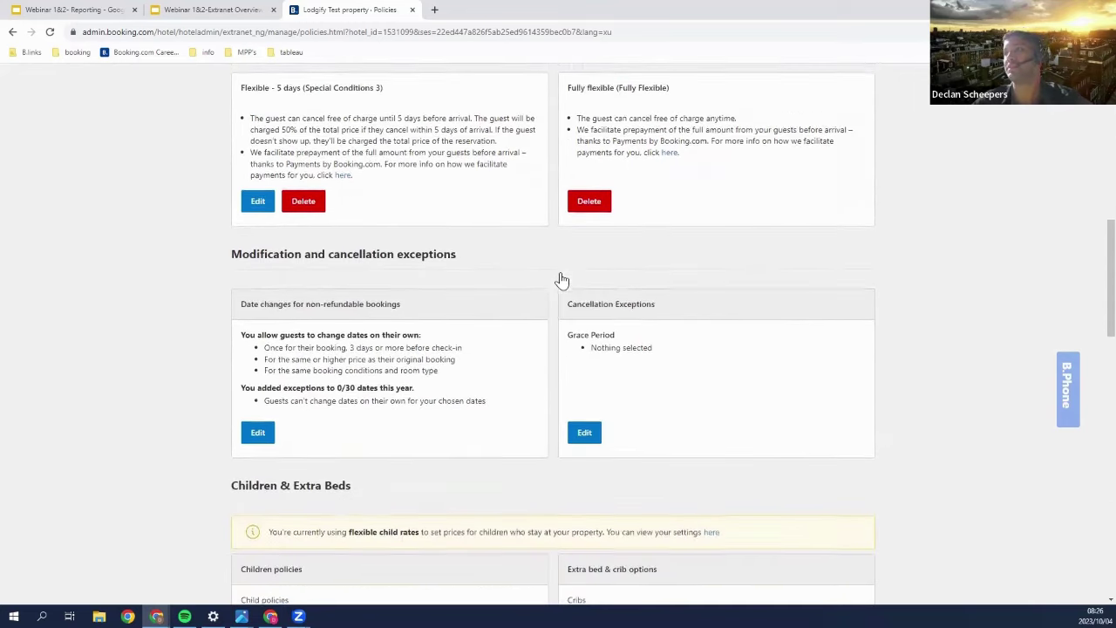
scroll(731, 272, "down", 2)
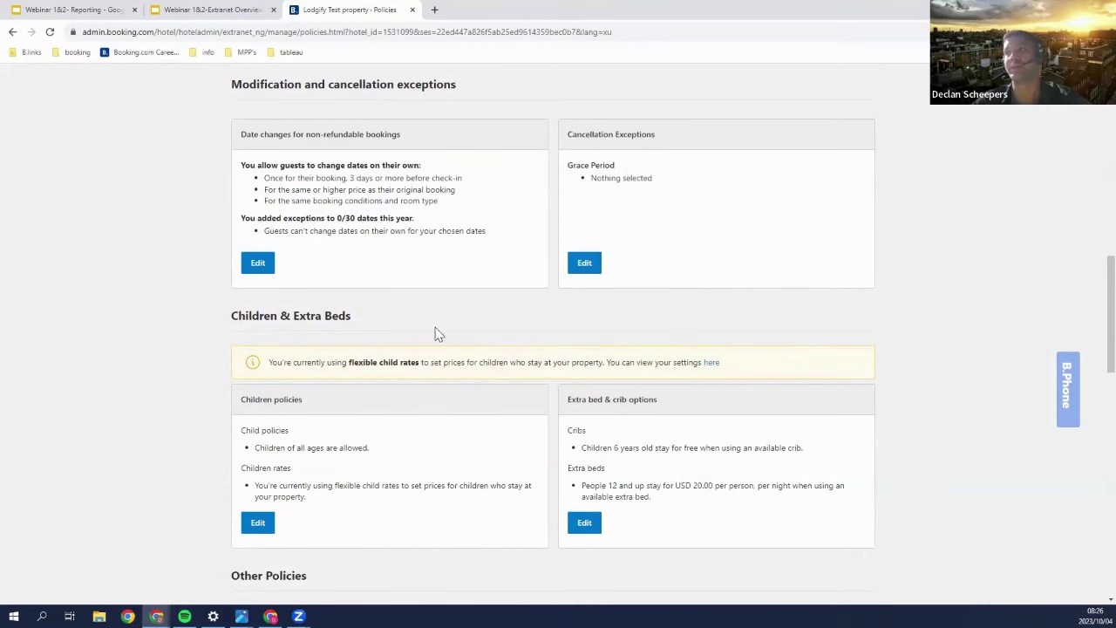
scroll(655, 450, "down", 1)
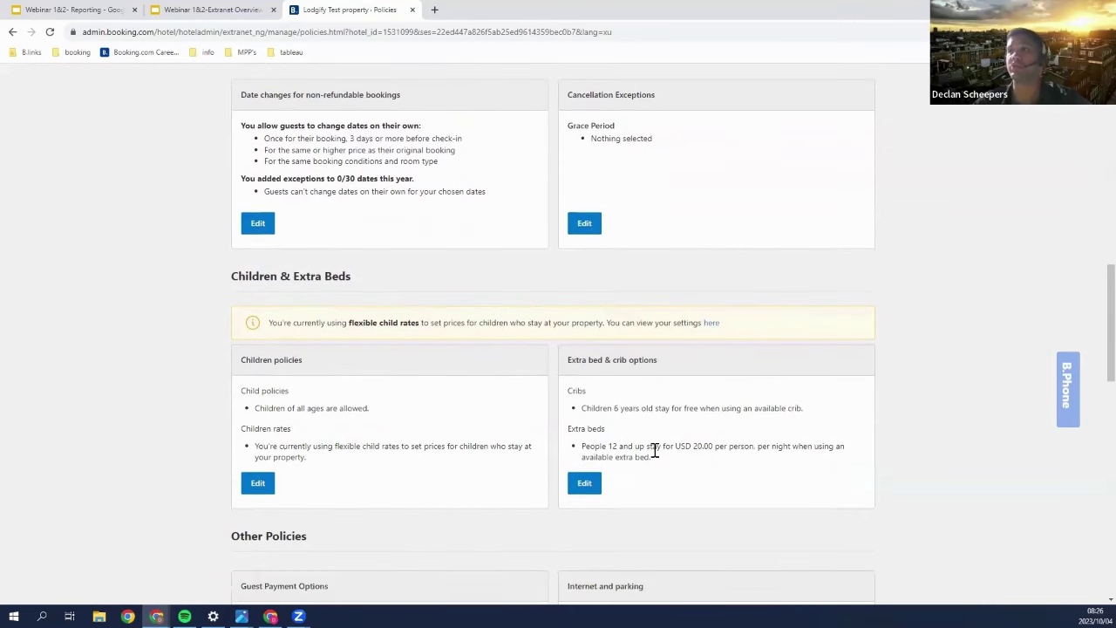
scroll(654, 449, "down", 2)
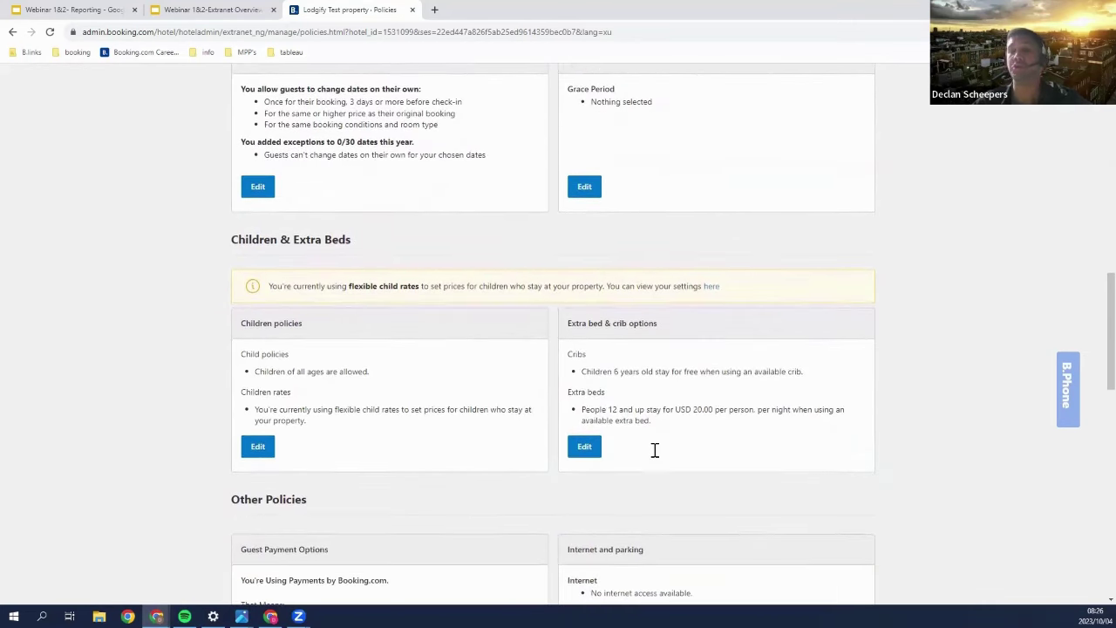
scroll(656, 455, "down", 3)
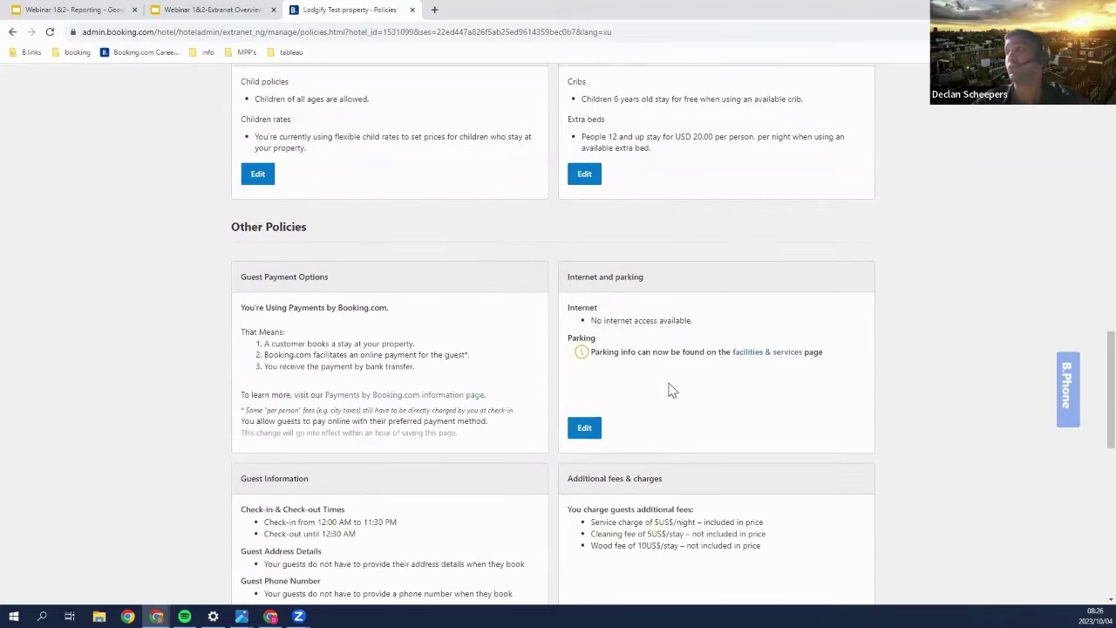
scroll(666, 354, "down", 1)
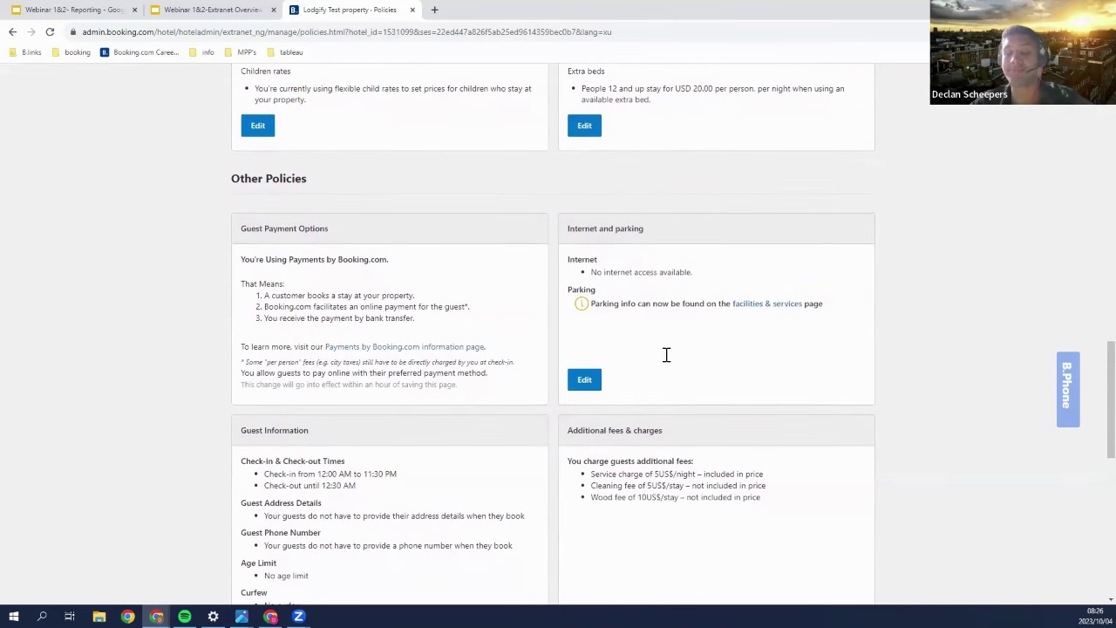
Open the Opportunity Center and look over its conversion advice for improving the property's performance
scroll(666, 354, "up", 15)
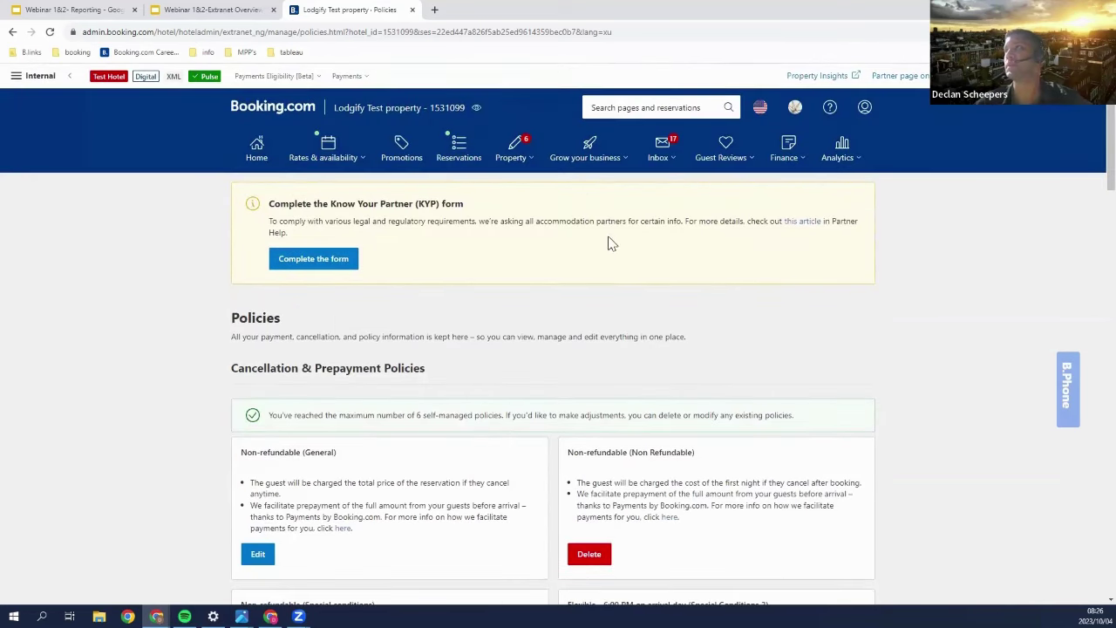
left_click(595, 163)
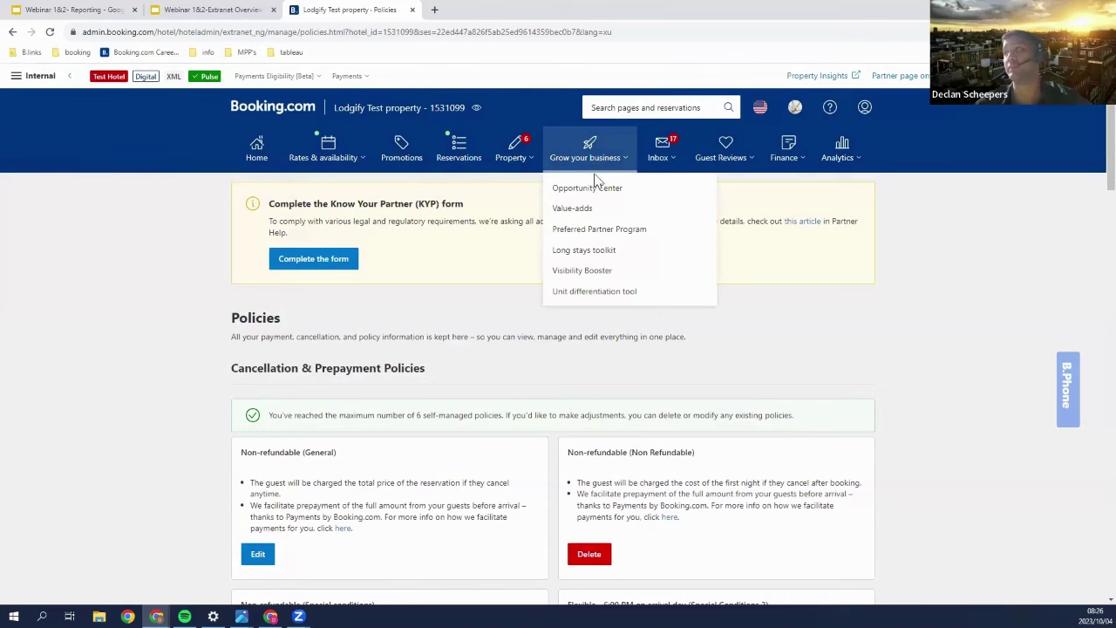
left_click(608, 189)
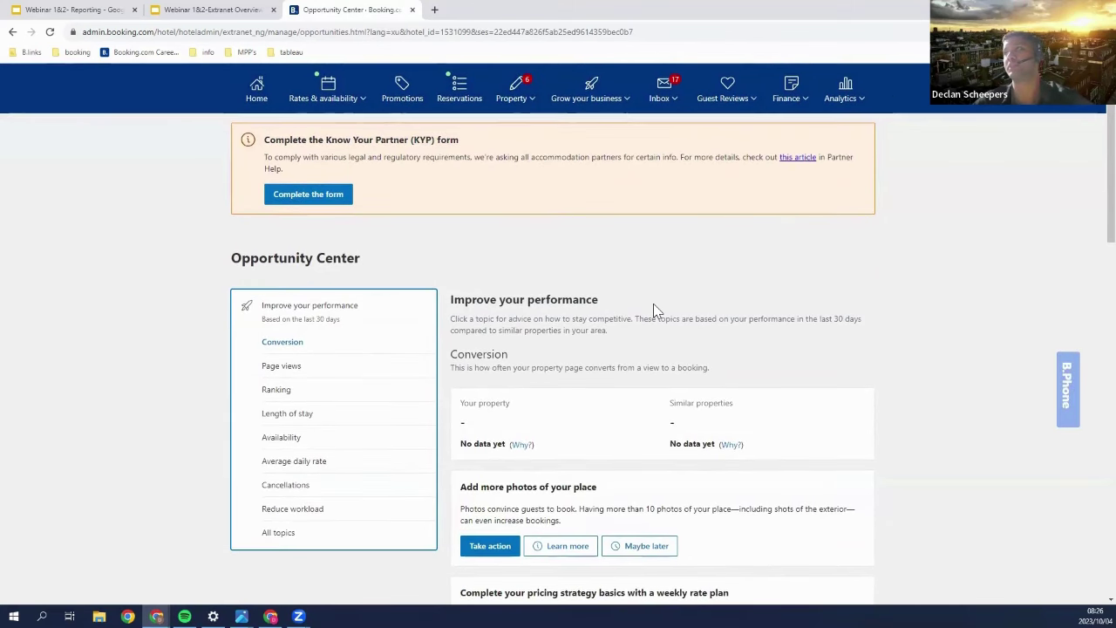
scroll(656, 311, "down", 1)
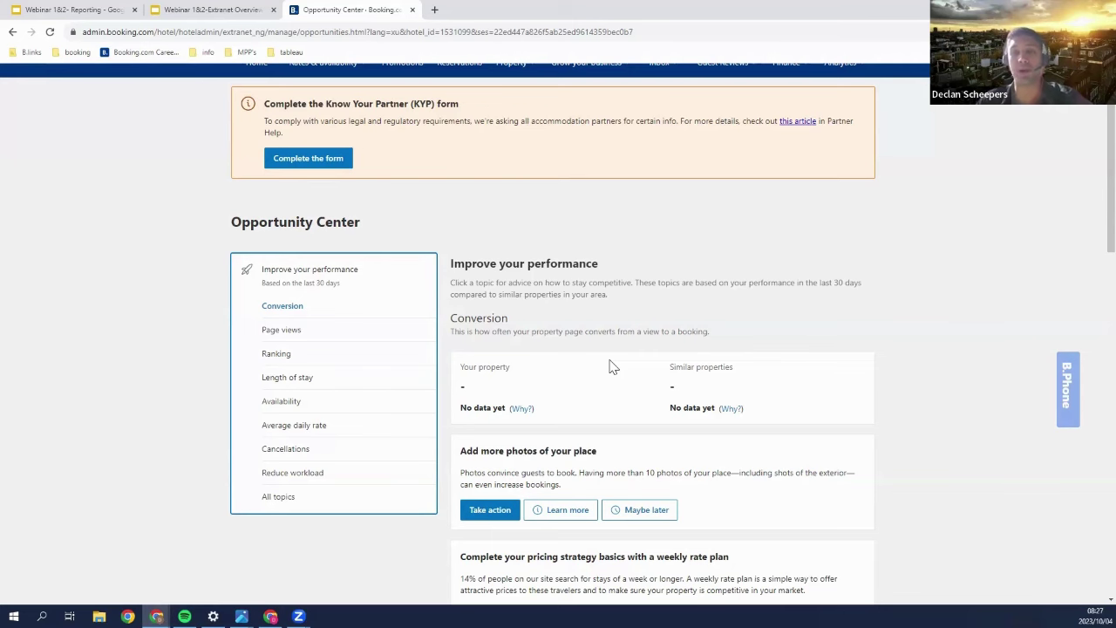
scroll(612, 366, "up", 2)
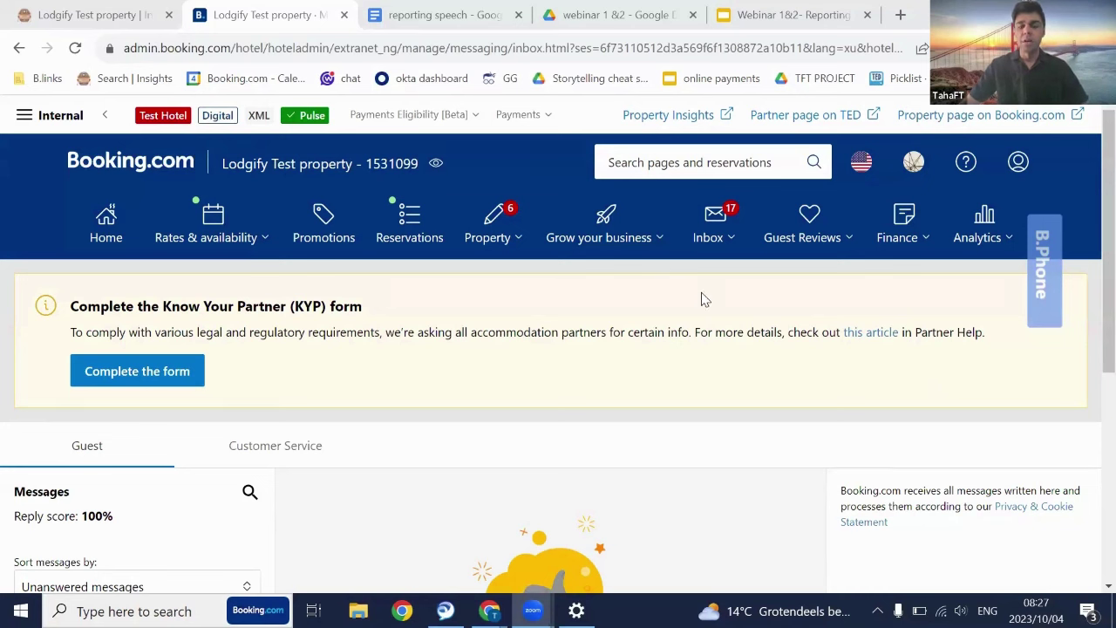
Show which message sections the inbox offers and view the guest messages with their reply score and sorting option
left_click(710, 248)
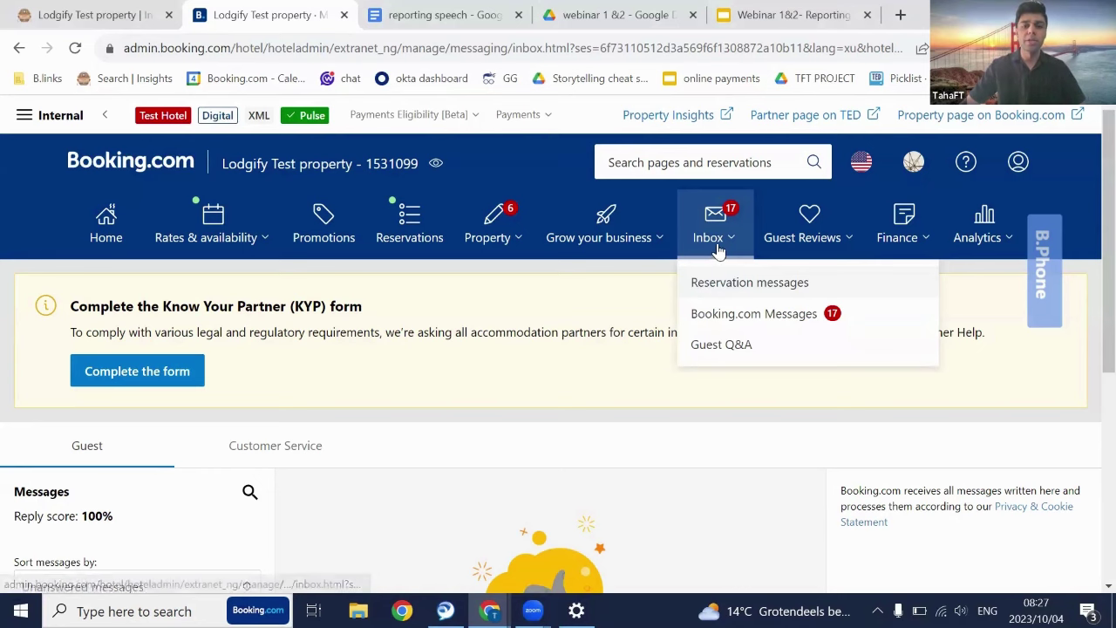
left_click(719, 248)
scroll(563, 395, "down", 2)
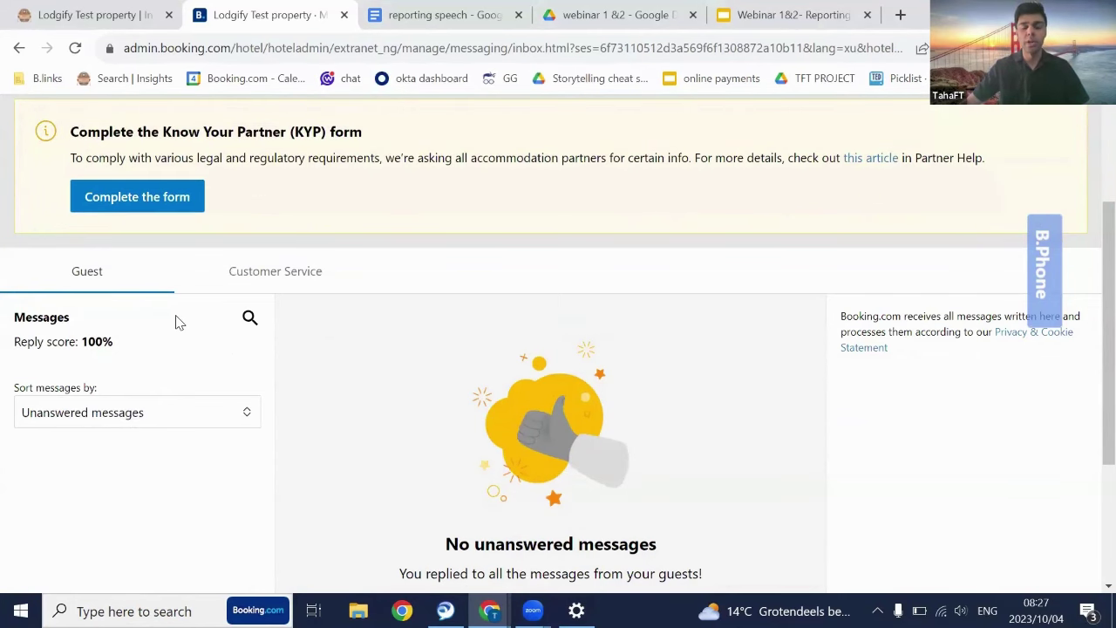
Look over the guest conversations and the Customer Service conversations in the reservation messages inbox
scroll(182, 348, "down", 2)
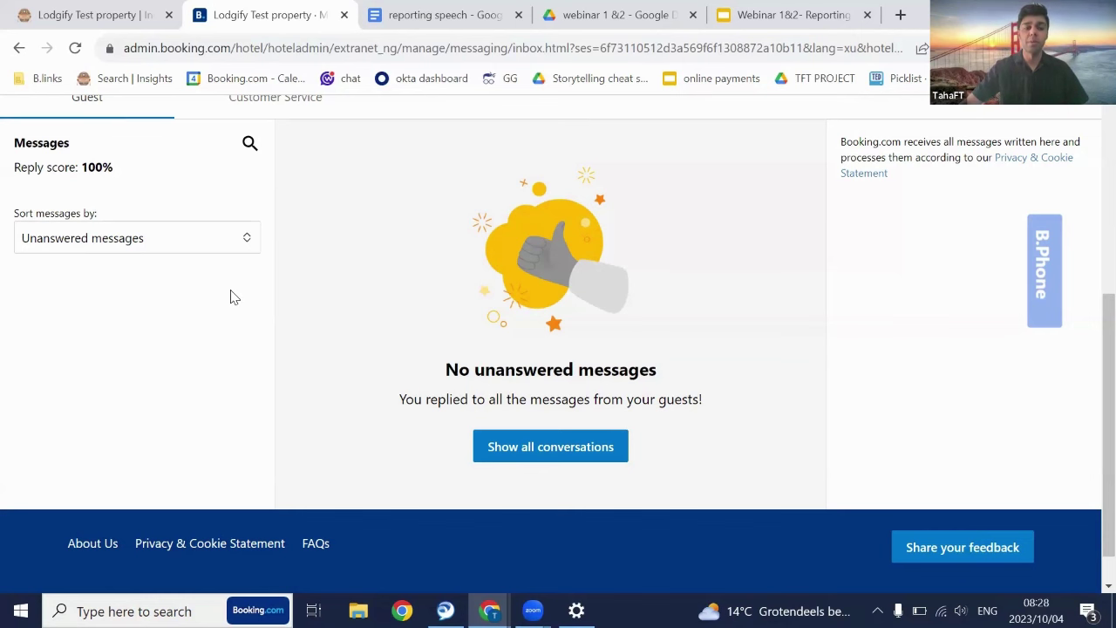
scroll(230, 298, "up", 1)
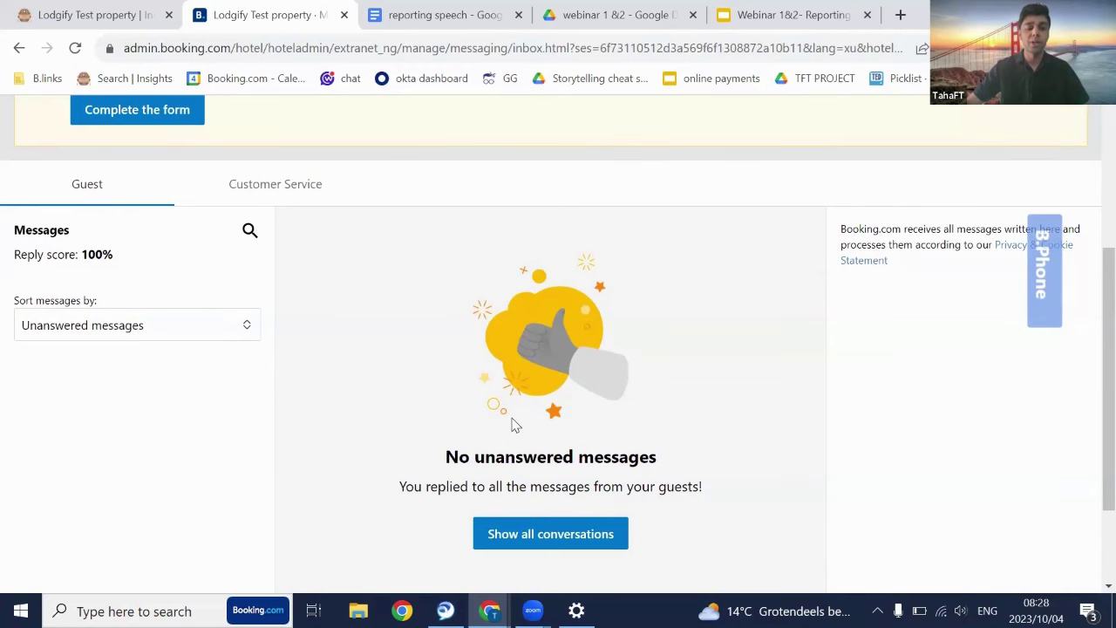
scroll(409, 419, "up", 1)
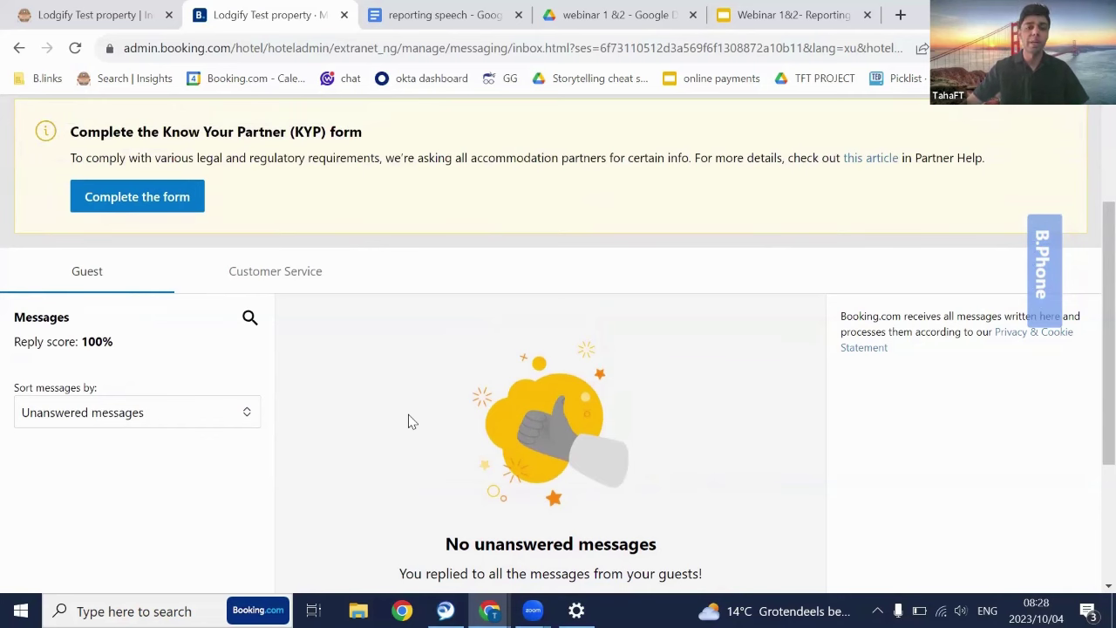
left_click(311, 287)
scroll(438, 411, "down", 1)
scroll(441, 412, "down", 2)
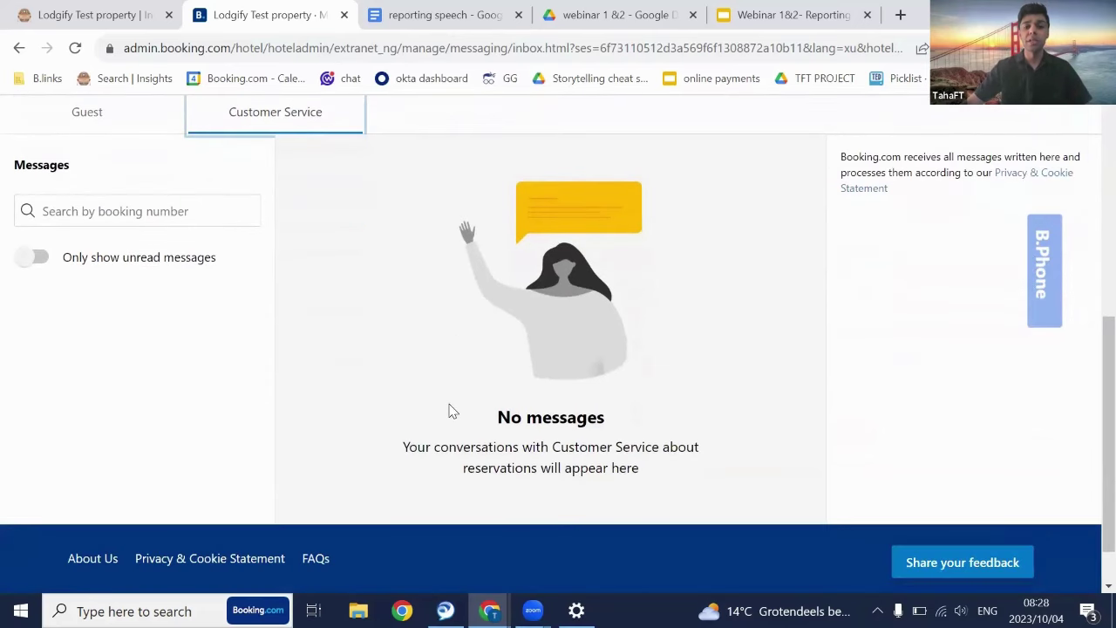
scroll(452, 412, "up", 1)
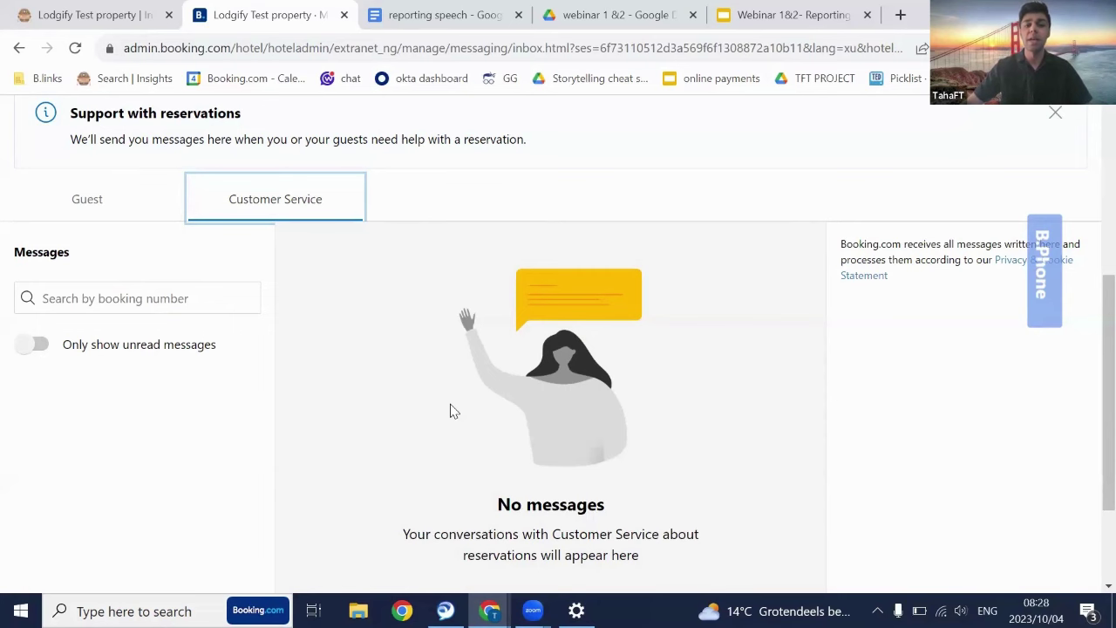
scroll(454, 416, "up", 4)
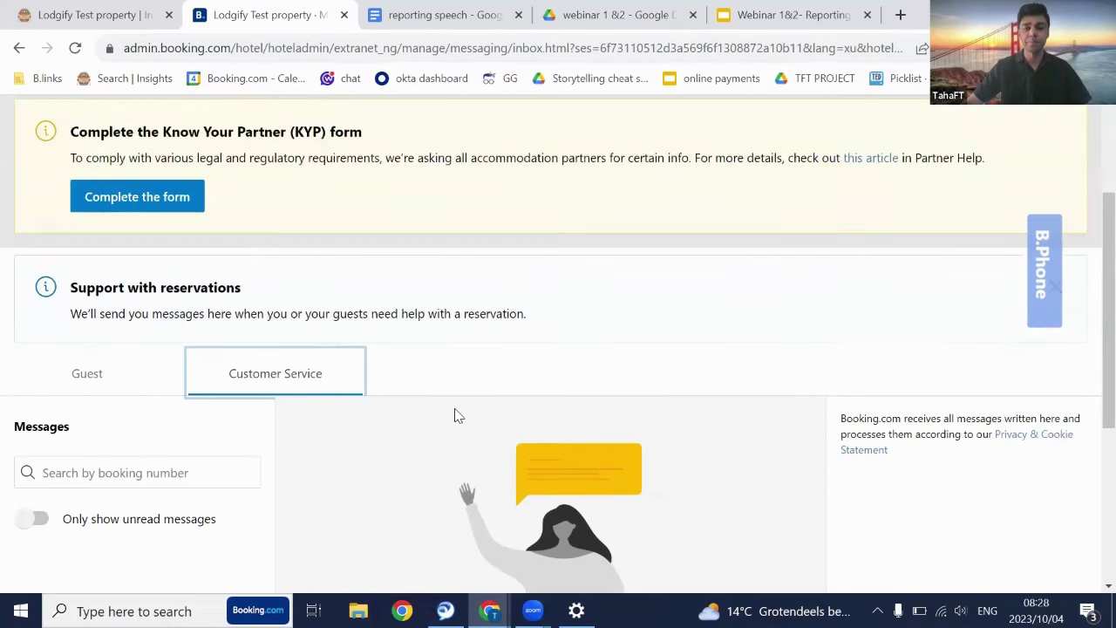
Open the Booking.com Messages inbox and read the General Invoice Question conversation dated April 1, 2020 - 09:46:30
left_click(723, 244)
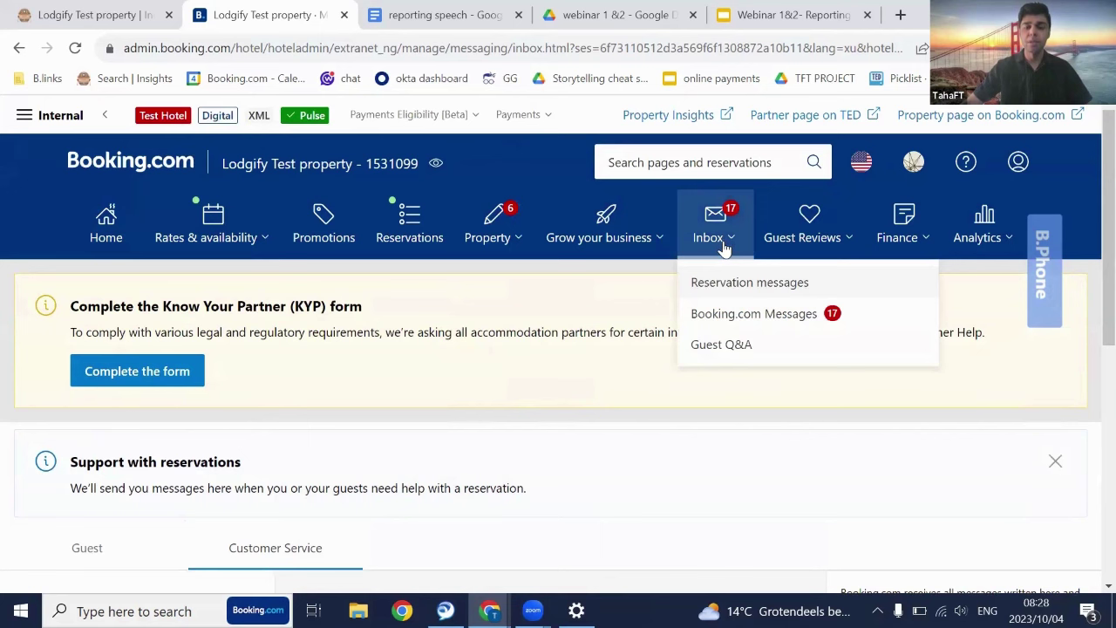
left_click(725, 324)
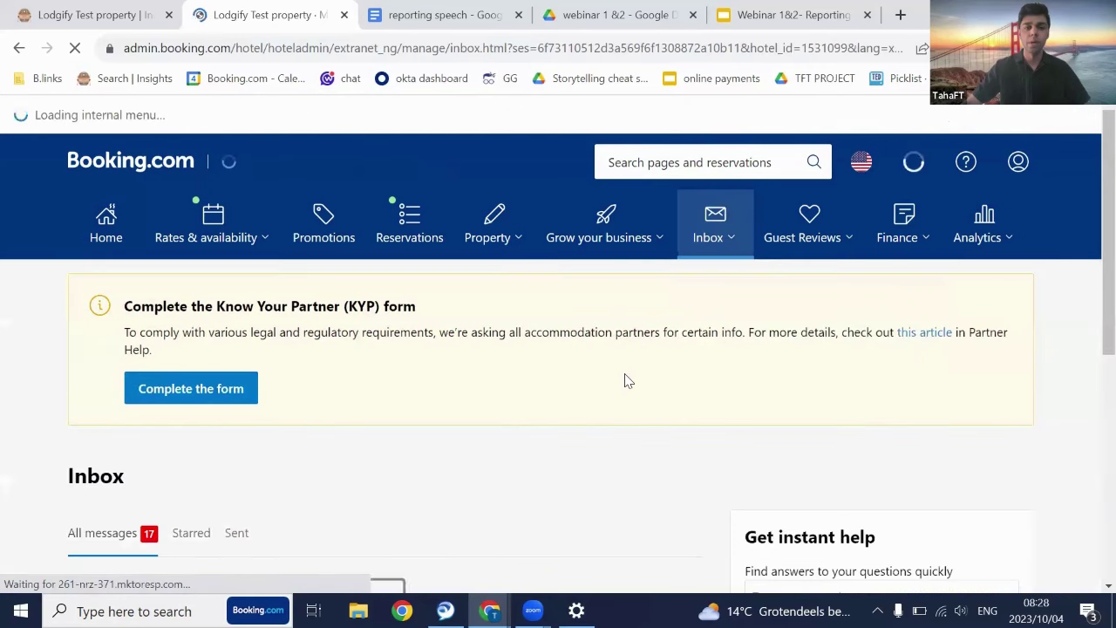
scroll(624, 380, "down", 2)
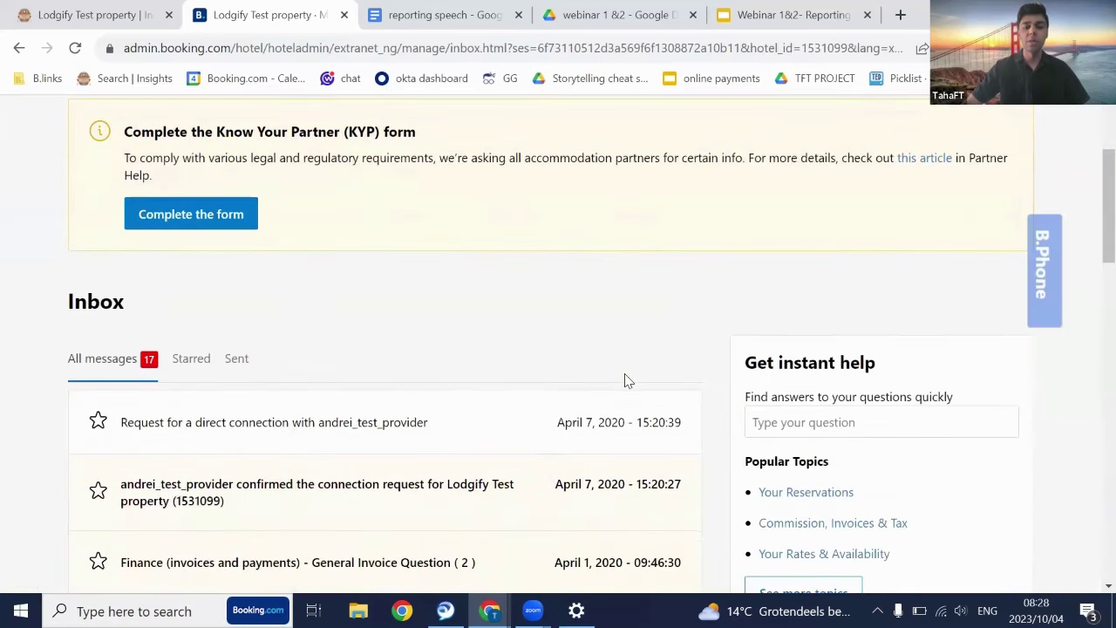
scroll(624, 380, "down", 2)
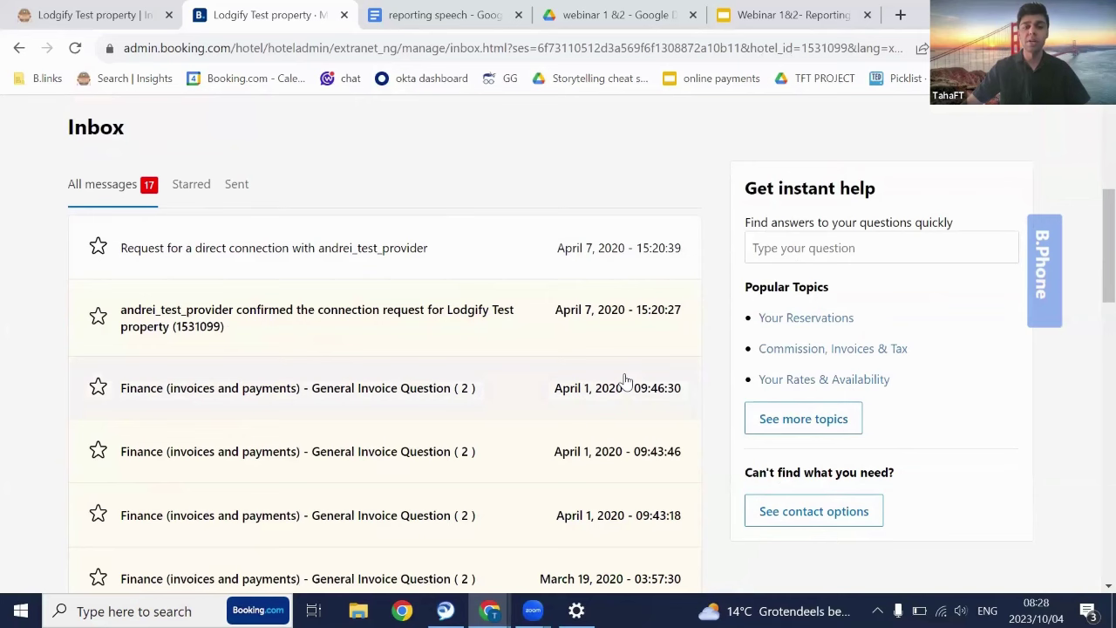
scroll(624, 380, "down", 1)
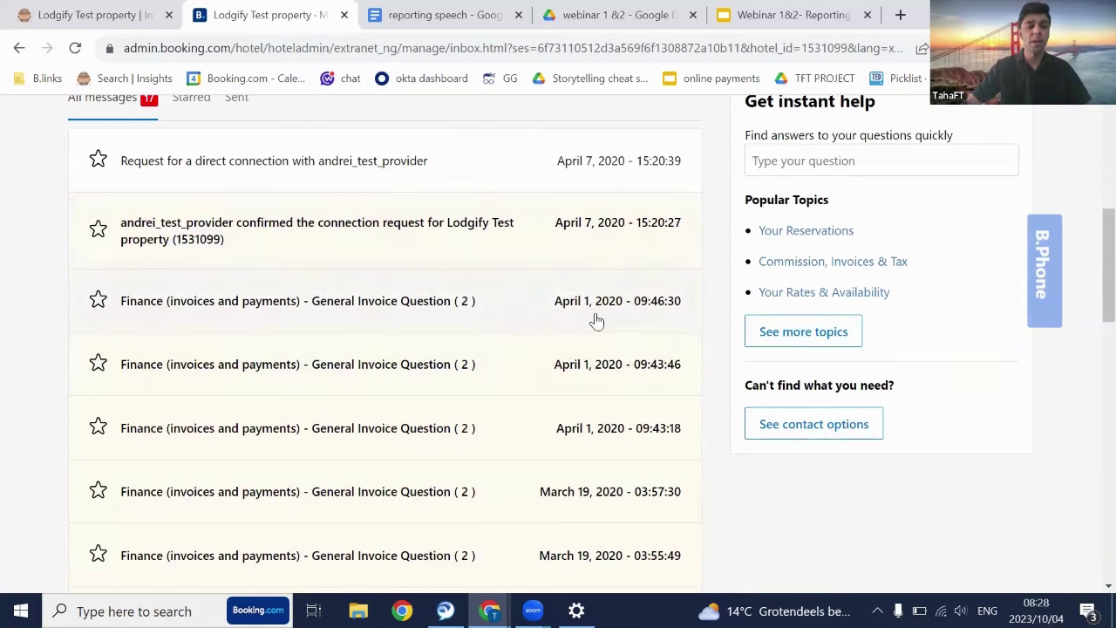
left_click(411, 298)
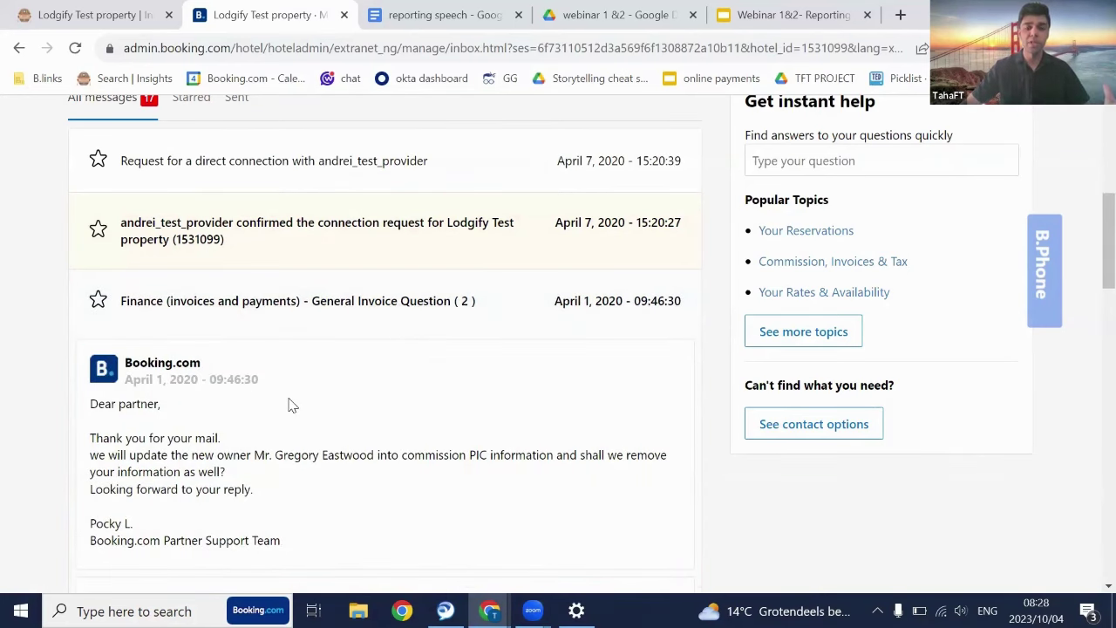
scroll(311, 412, "down", 1)
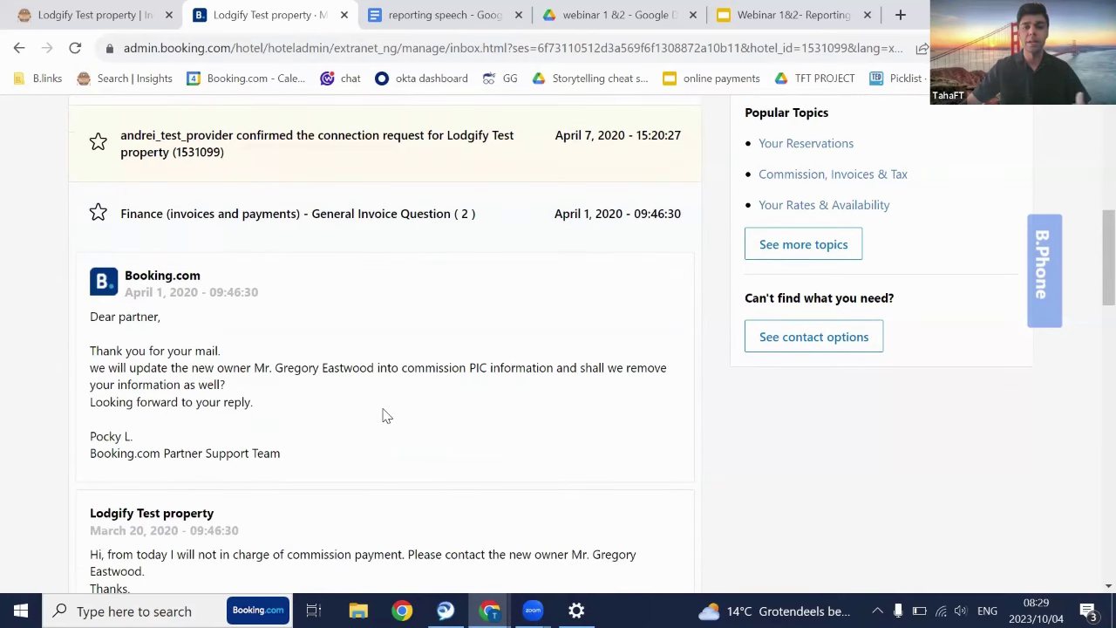
Open the Guest Q&A page and look over the section for new, answered and archived property questions
scroll(386, 413, "up", 6)
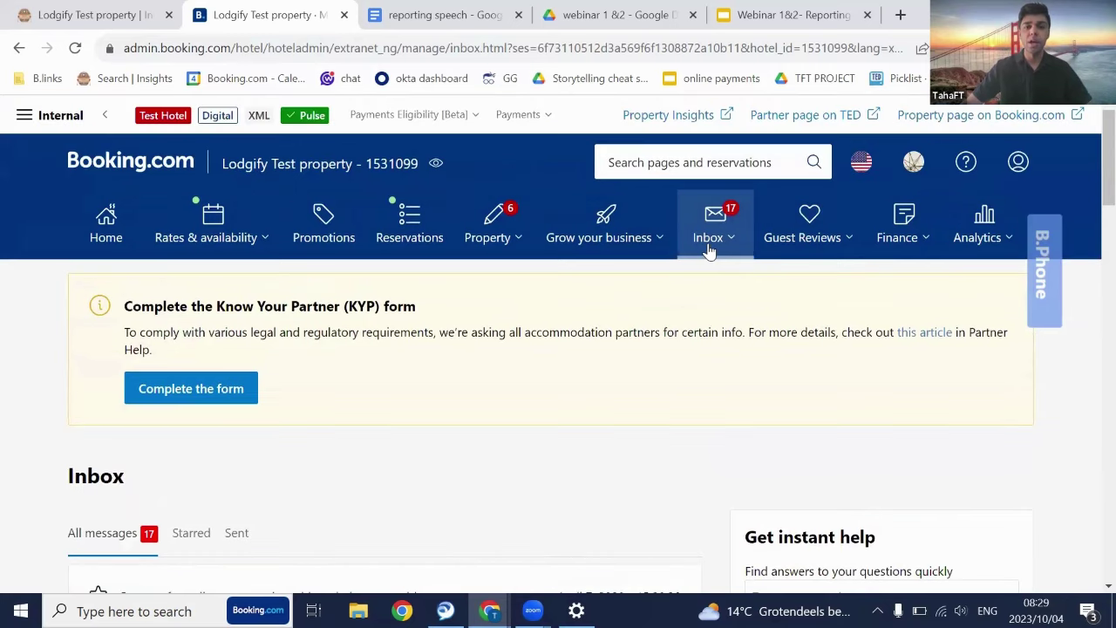
left_click(710, 240)
left_click(715, 349)
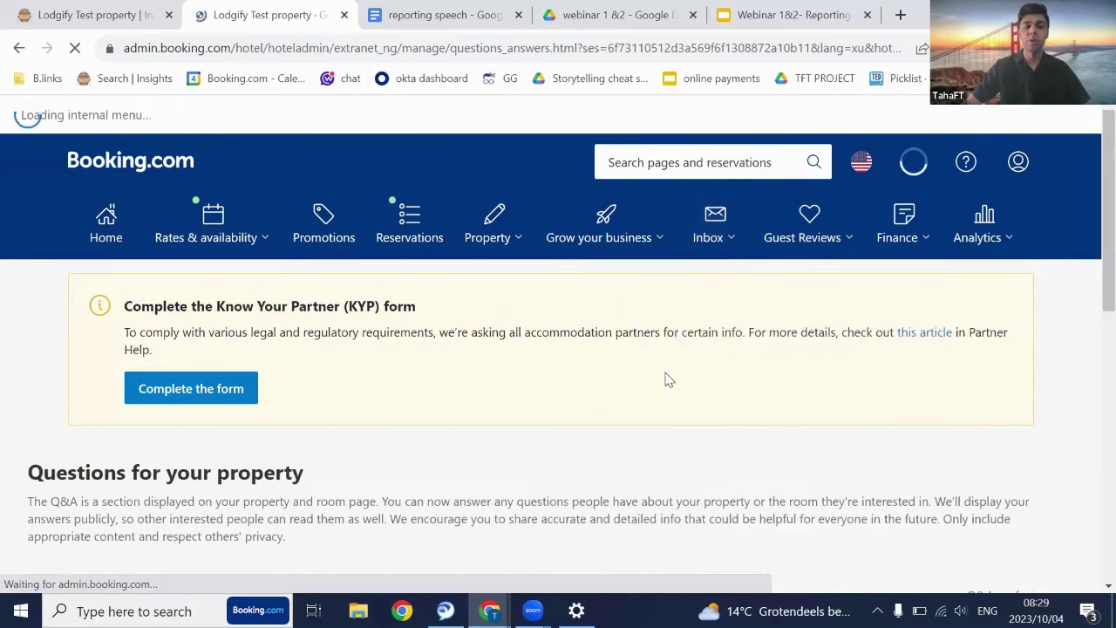
scroll(667, 379, "down", 4)
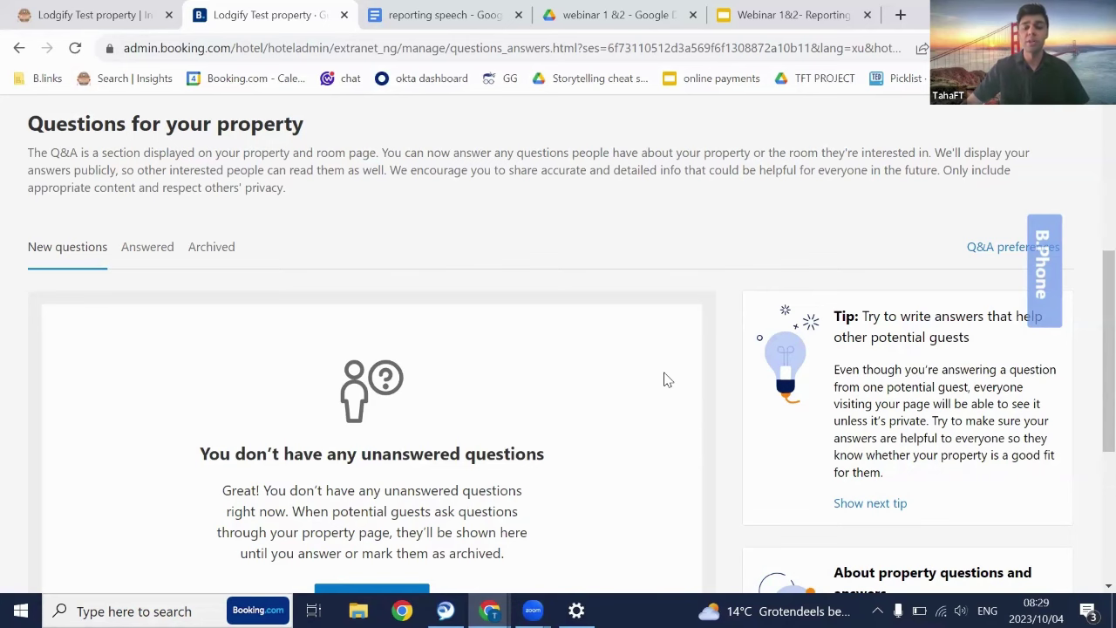
Open the Guest Reviews page and examine the review score overview with its chart of review counts per guest rating
scroll(665, 379, "up", 5)
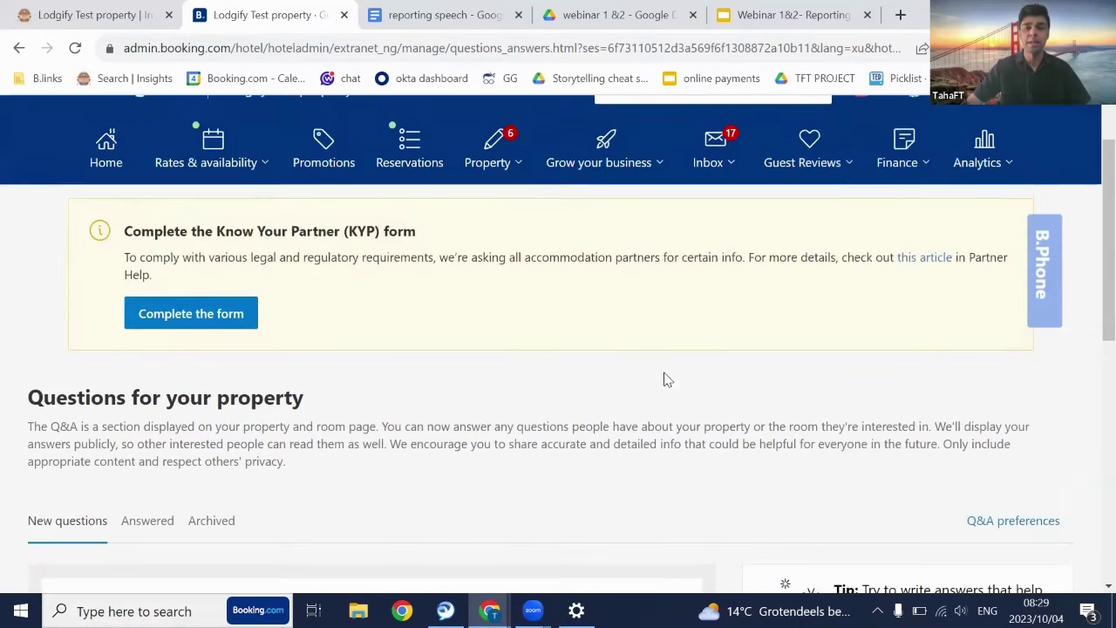
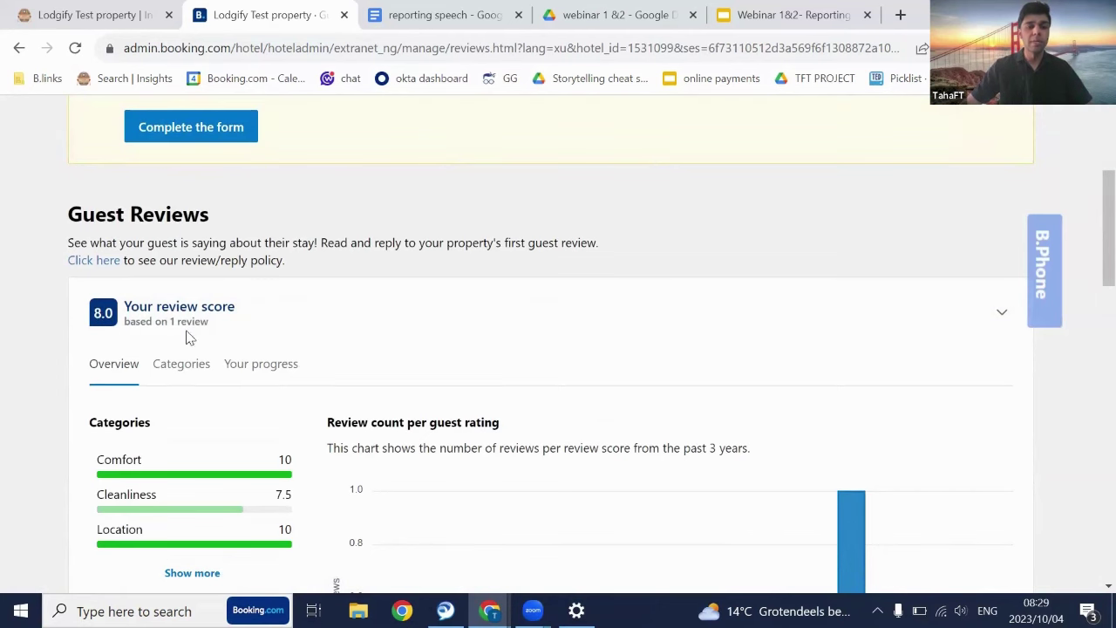
scroll(340, 340, "down", 1)
scroll(340, 335, "down", 2)
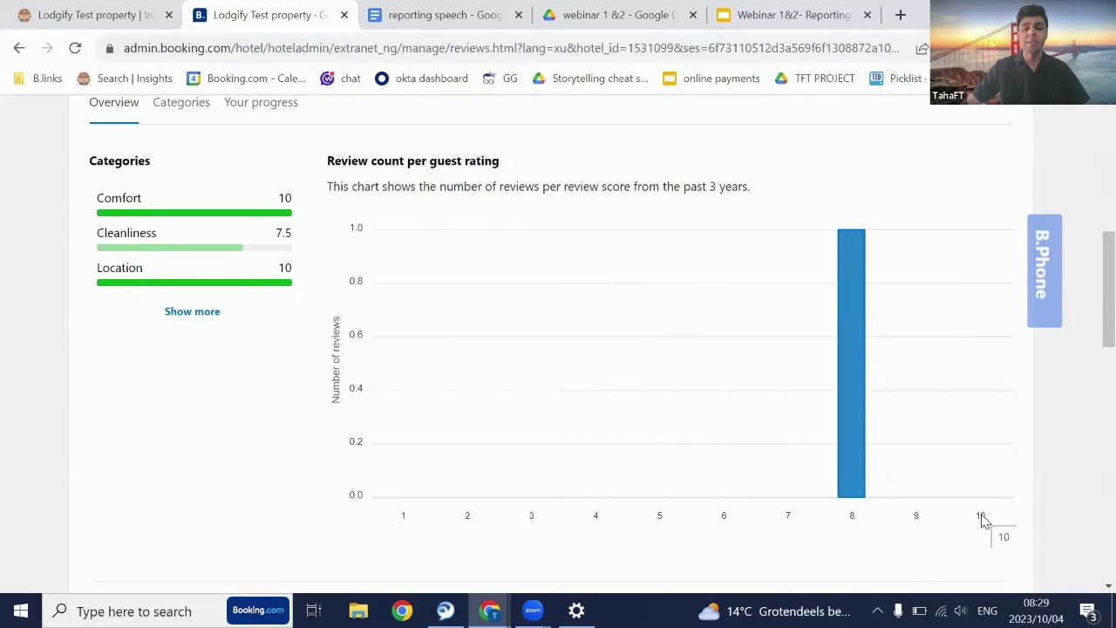
scroll(724, 415, "up", 2)
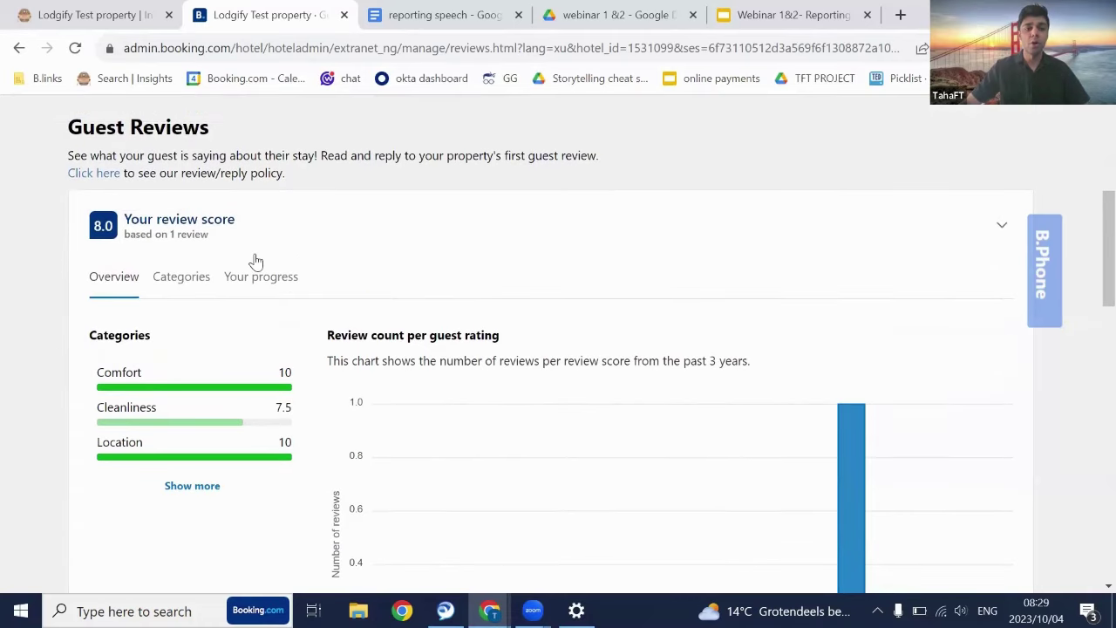
Show the review score by category and look over the individual guest review and the available review filters
left_click(182, 285)
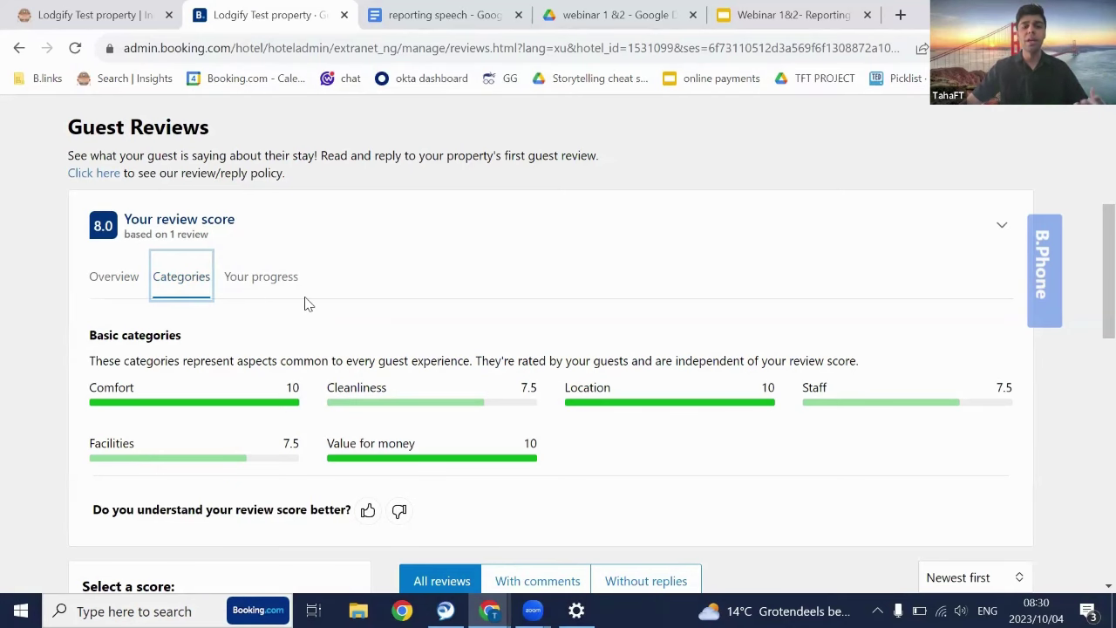
scroll(305, 303, "down", 4)
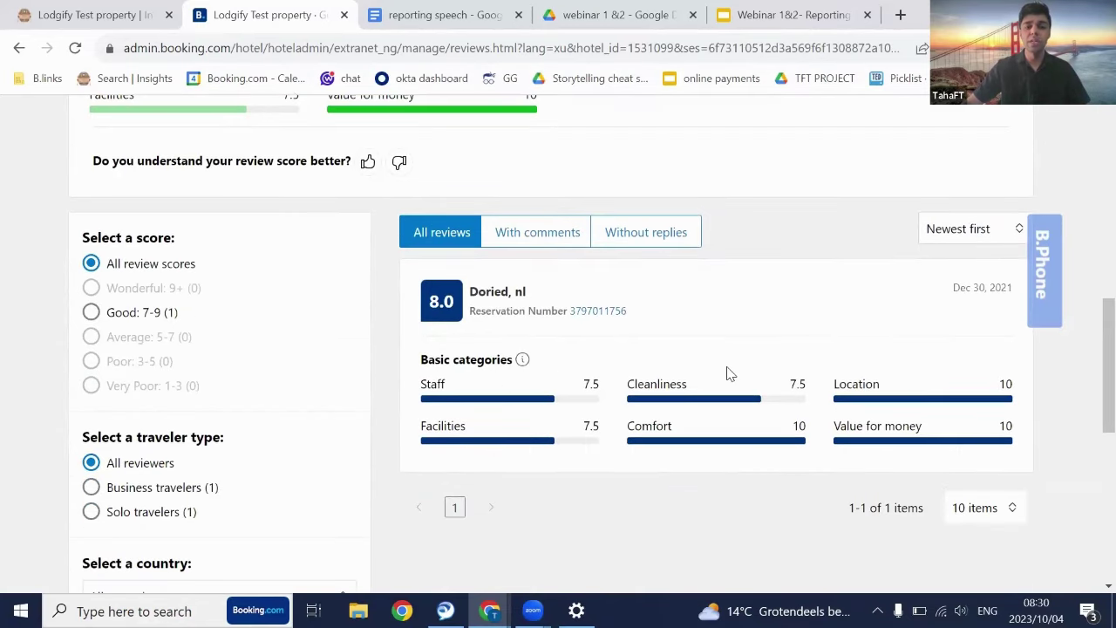
mouse_move(521, 364)
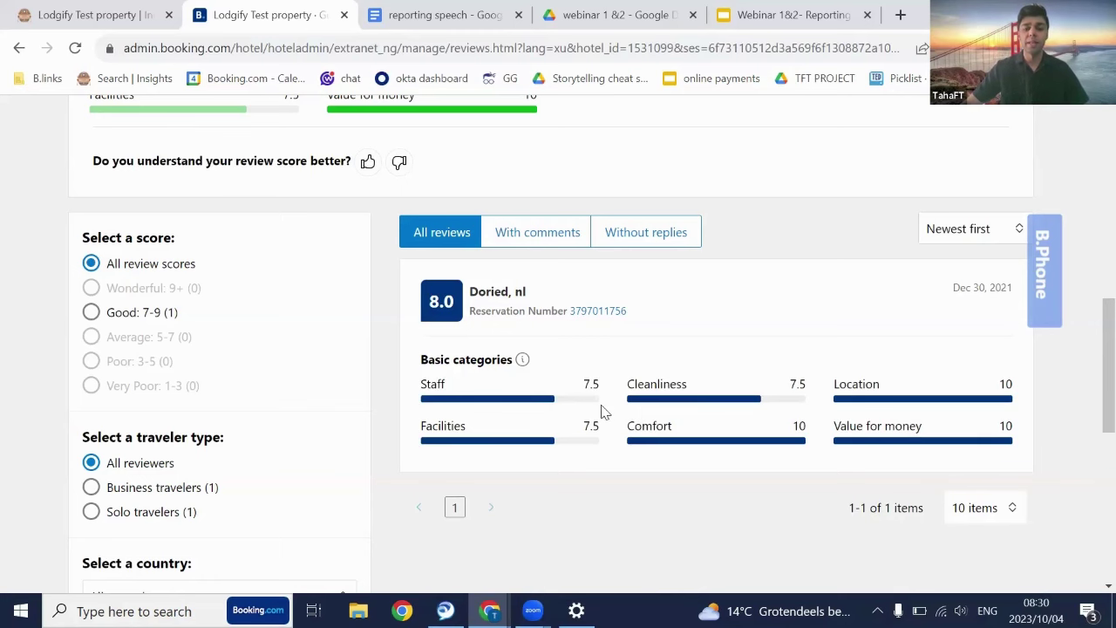
scroll(570, 408, "down", 2)
scroll(568, 408, "down", 3)
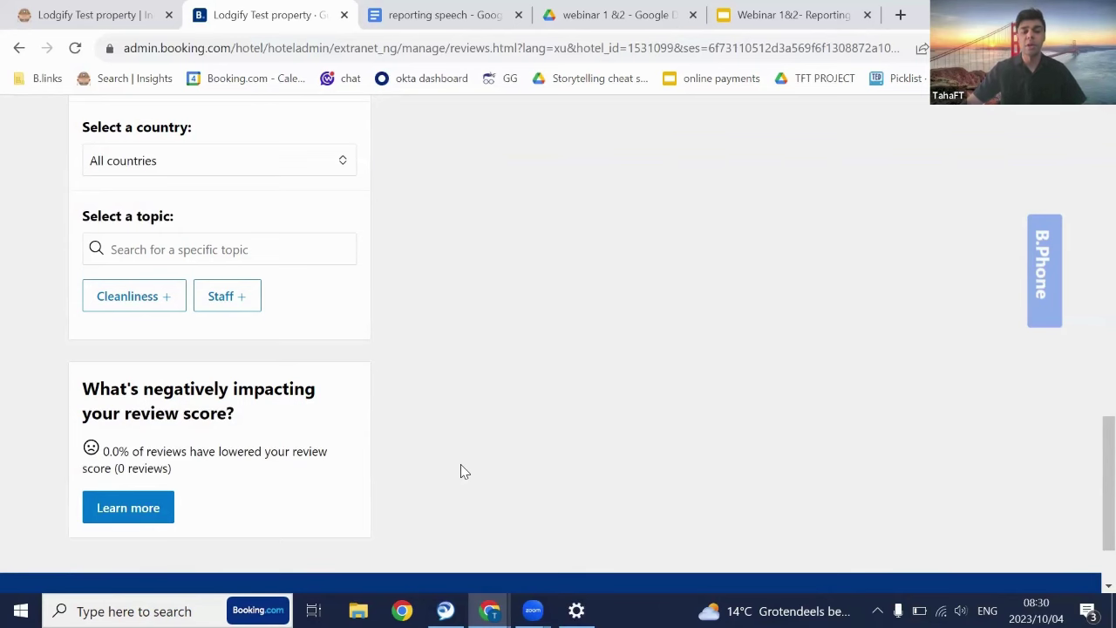
Show the property's review score progress on the Guest Reviews page
scroll(462, 471, "up", 3)
scroll(464, 471, "up", 10)
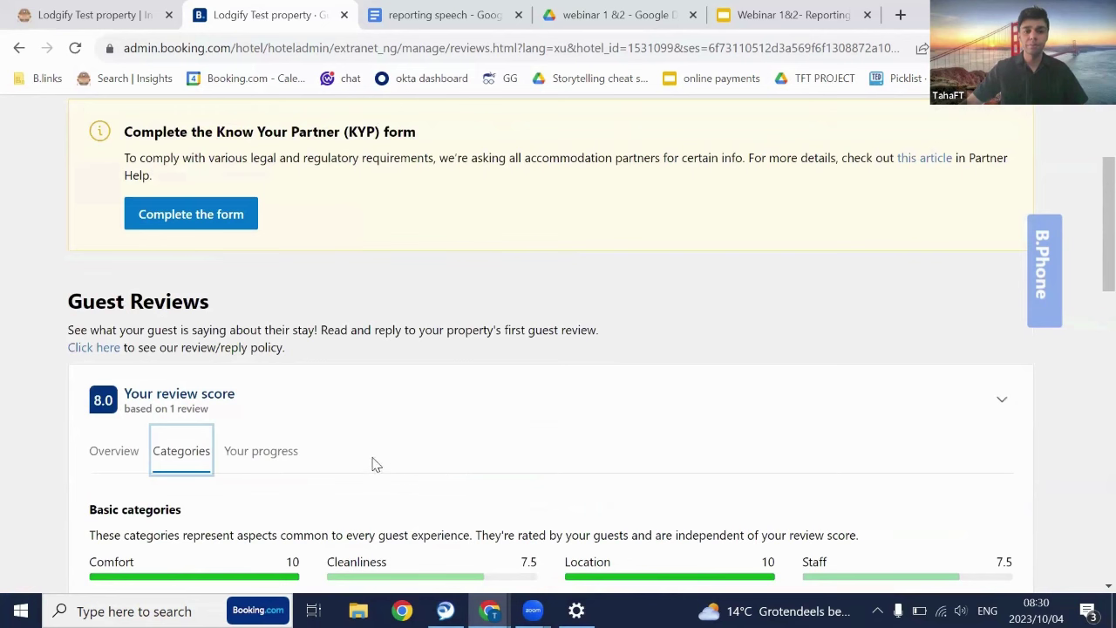
left_click(274, 451)
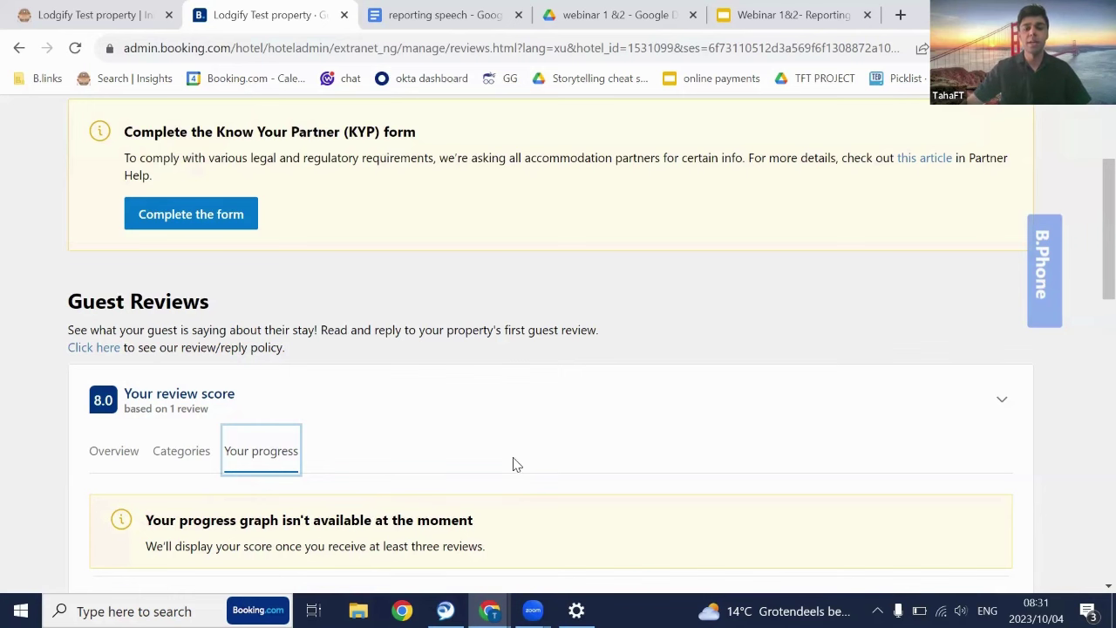
Open the Guest experience page and view the topics highlighted from guest comments
scroll(513, 463, "up", 2)
left_click(799, 252)
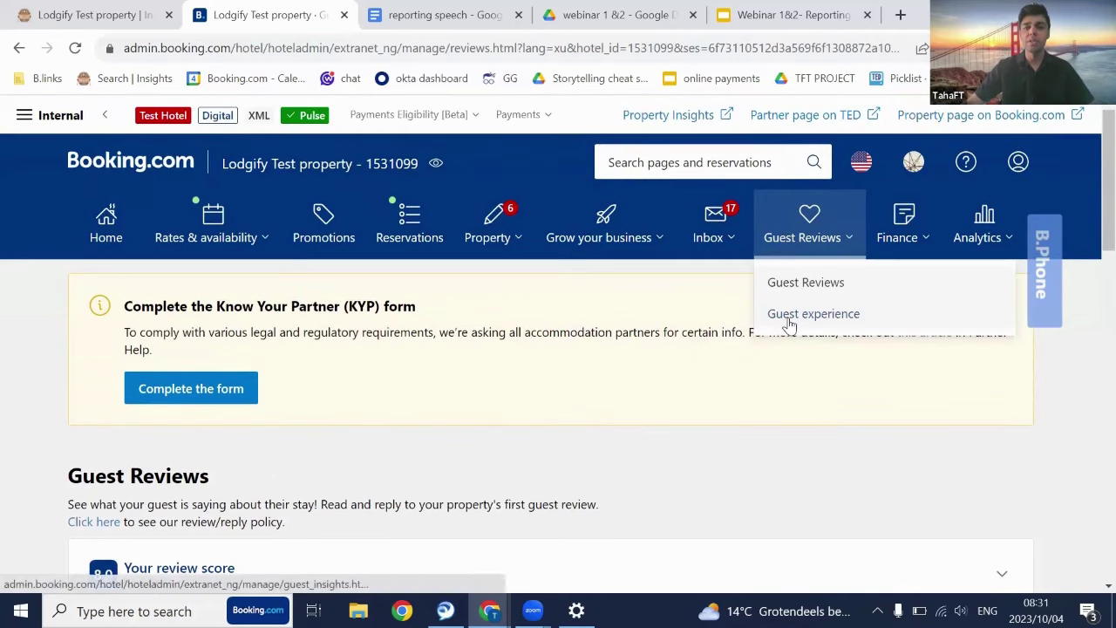
left_click(788, 321)
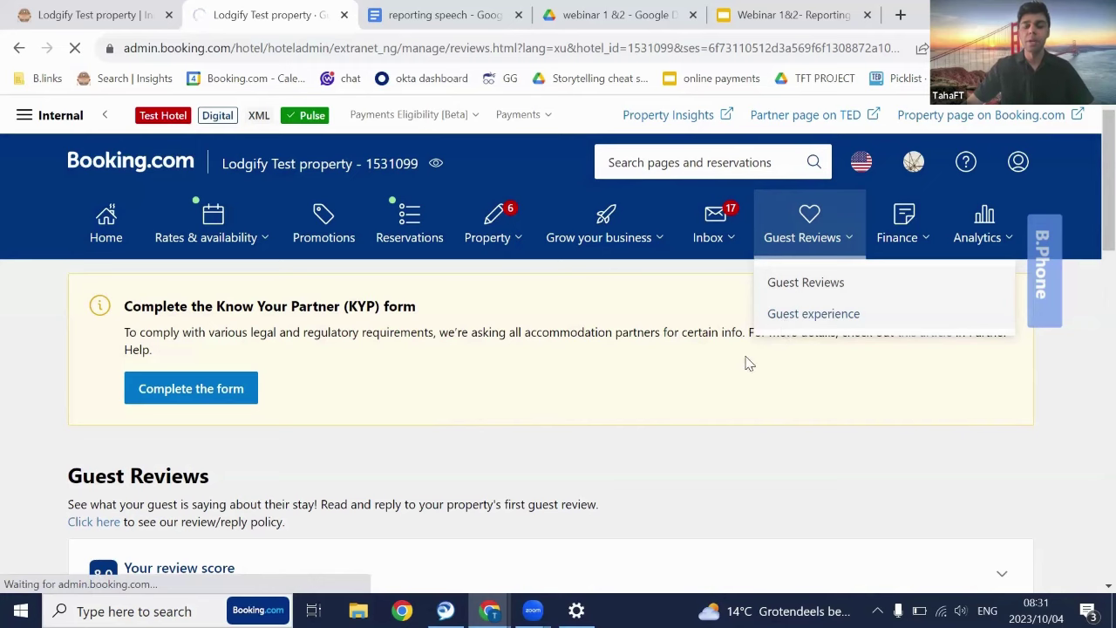
scroll(623, 405, "down", 2)
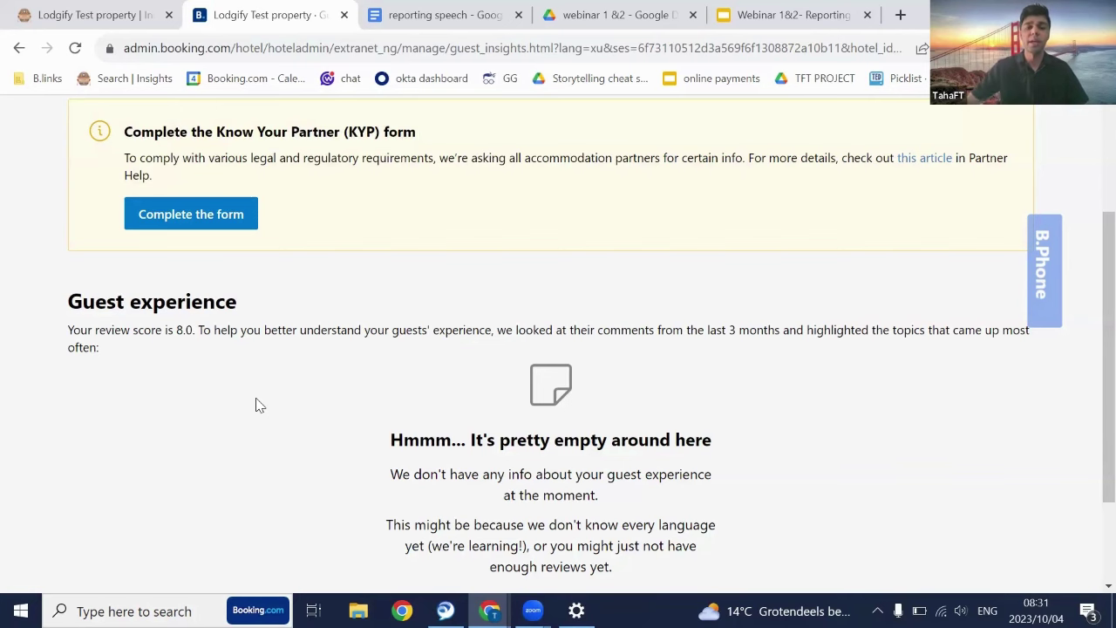
Open the Invoices page of the finance section and examine the outstanding commission balances
scroll(515, 358, "up", 2)
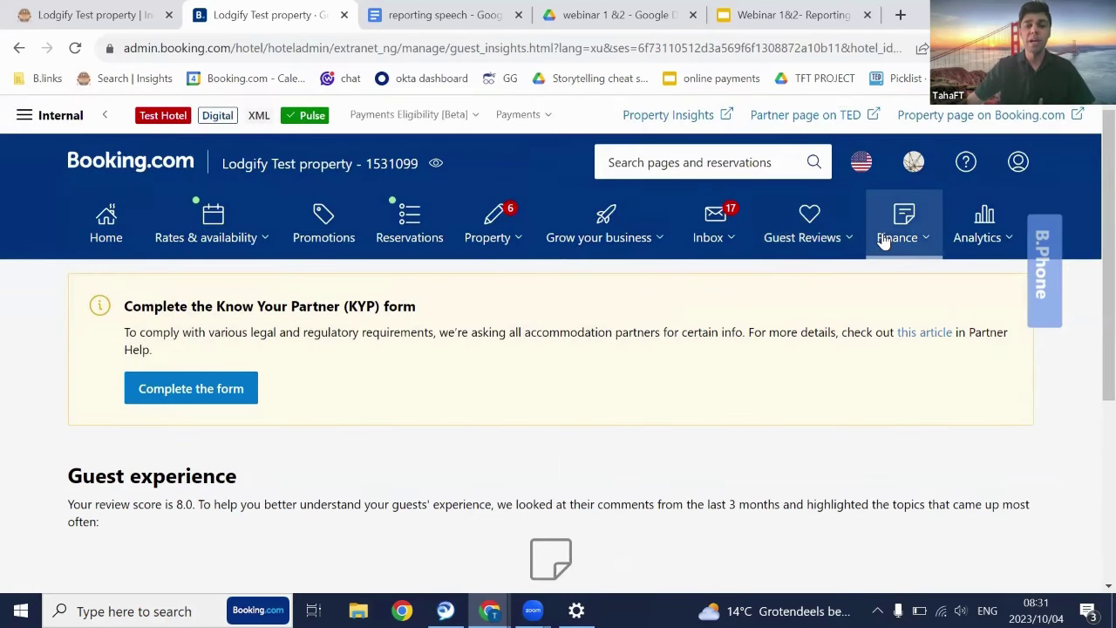
left_click(884, 239)
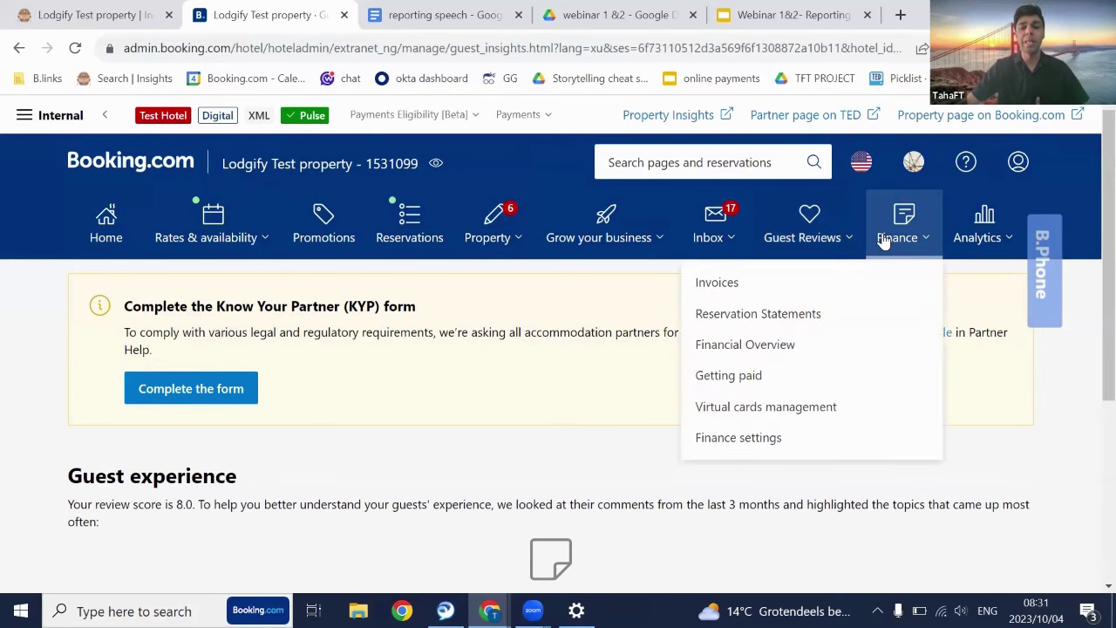
left_click(765, 290)
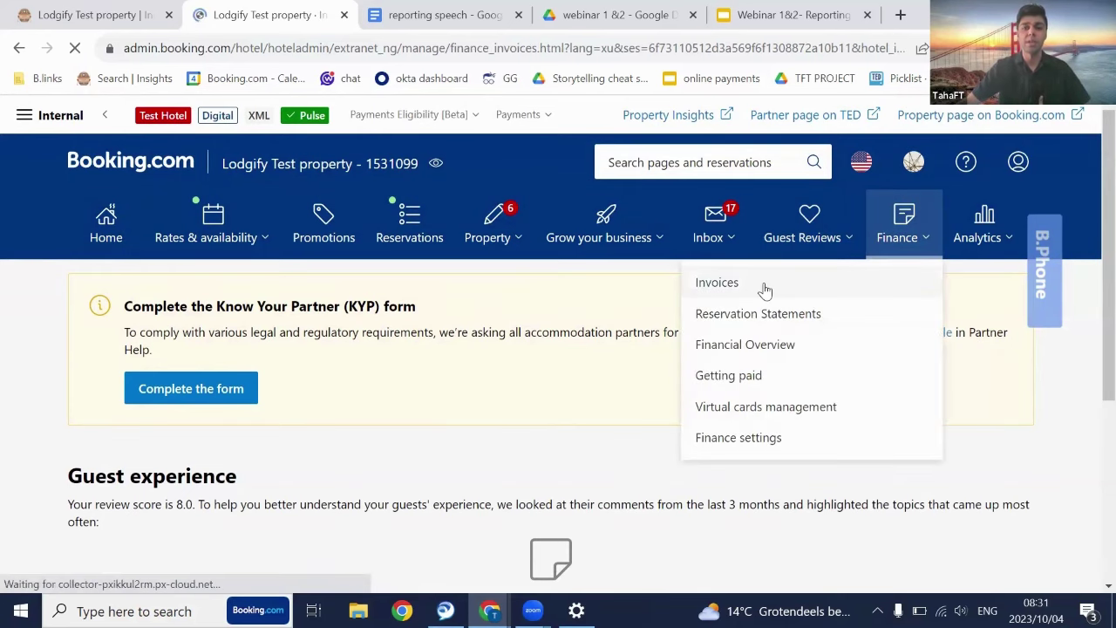
scroll(702, 331, "down", 3)
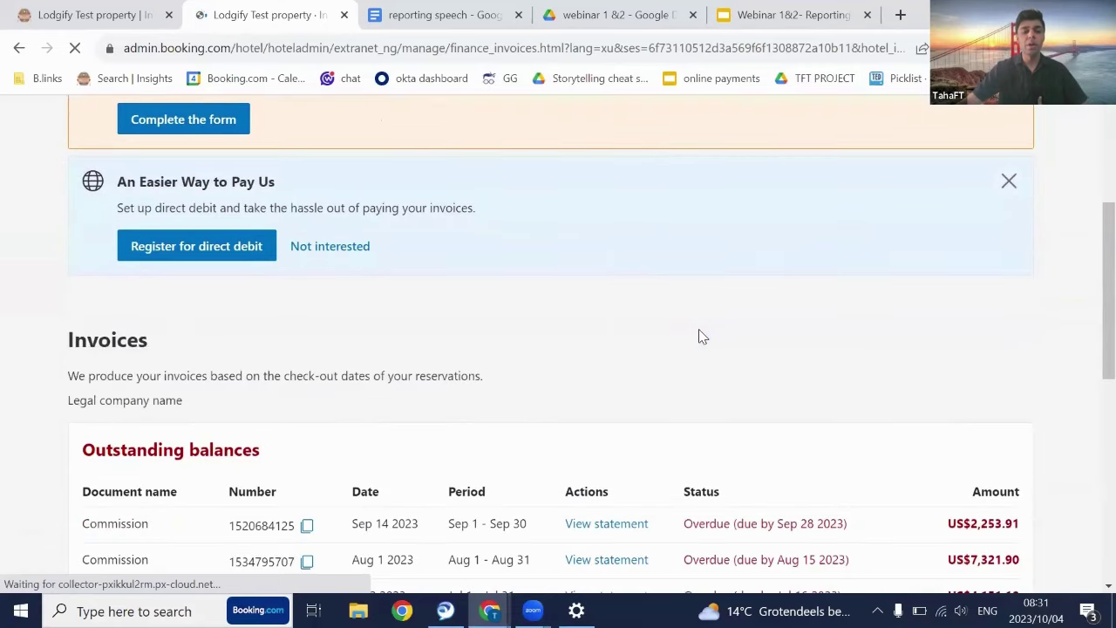
scroll(698, 331, "down", 1)
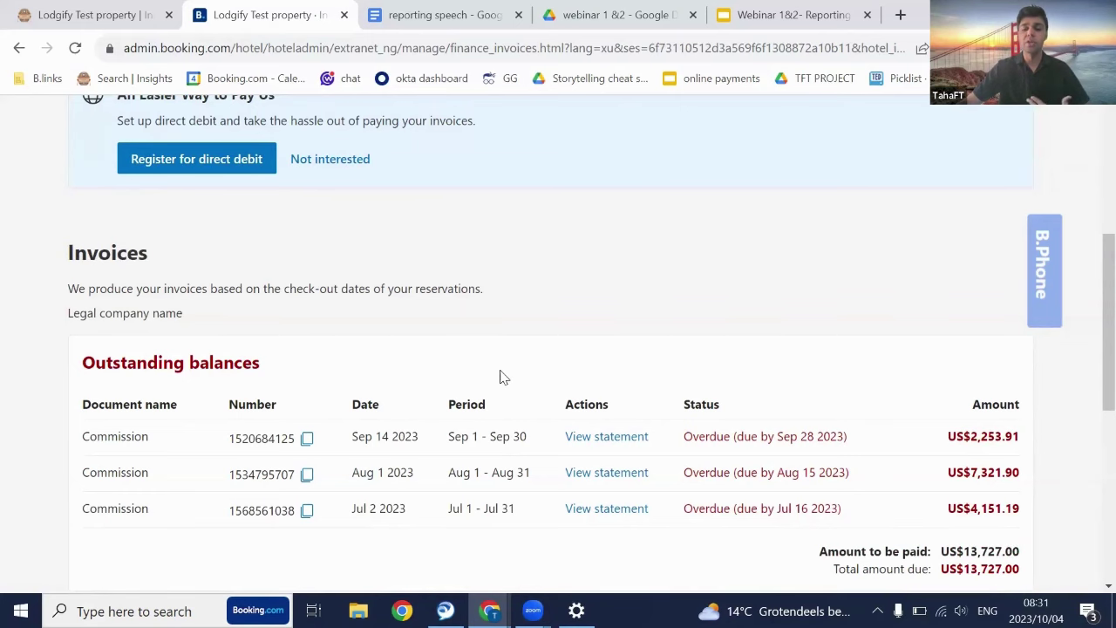
scroll(499, 376, "down", 1)
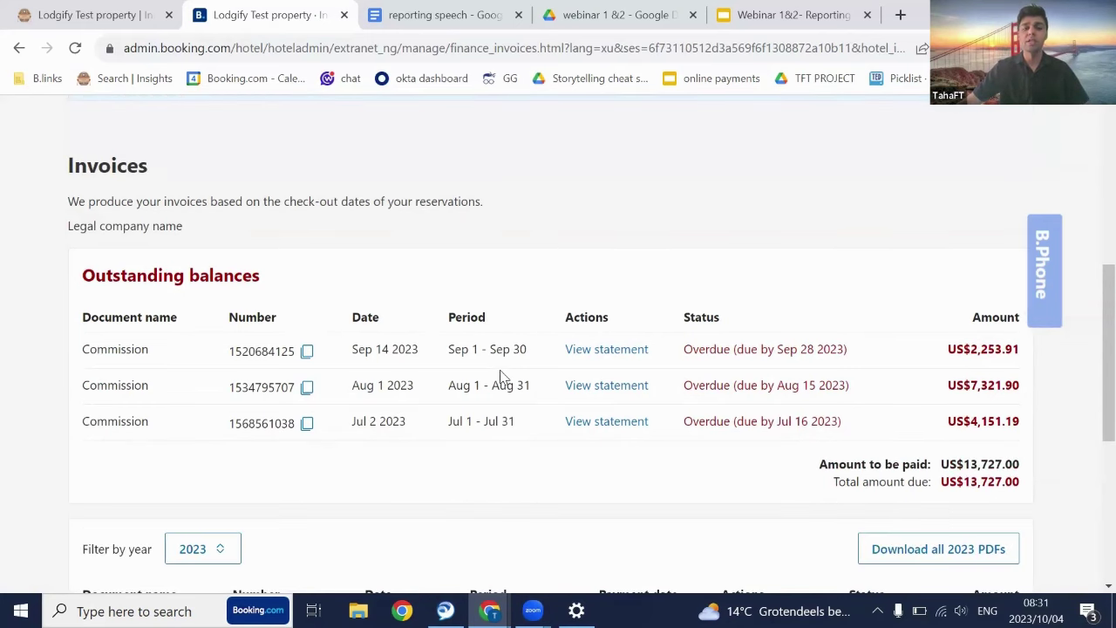
Review the outstanding commission balances and the 2023 invoice history on the Invoices page
scroll(440, 451, "down", 1)
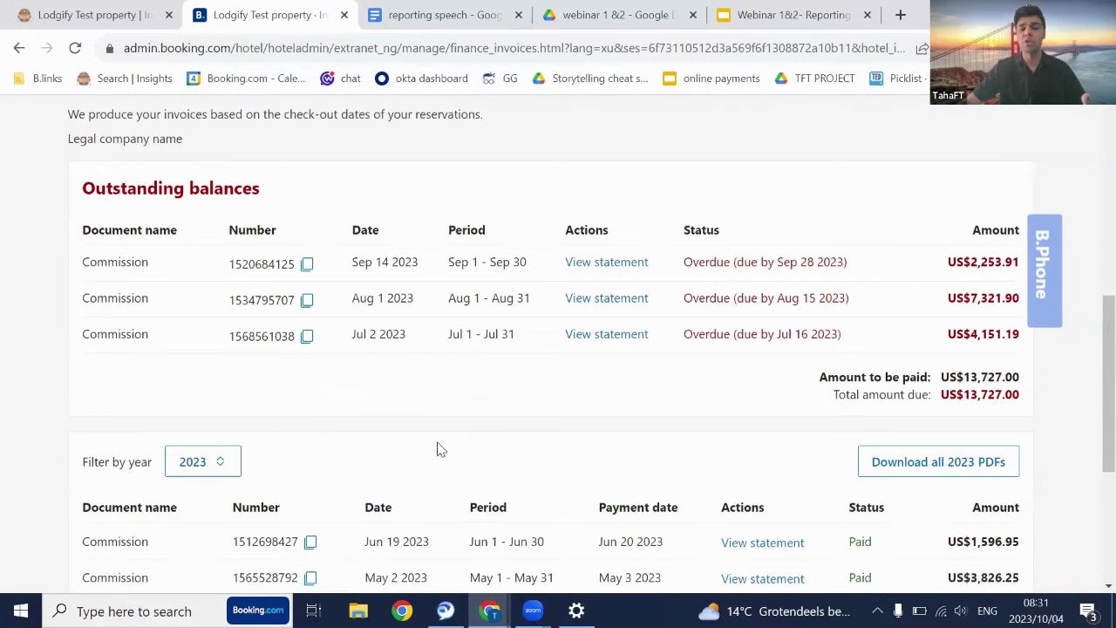
scroll(440, 447, "down", 2)
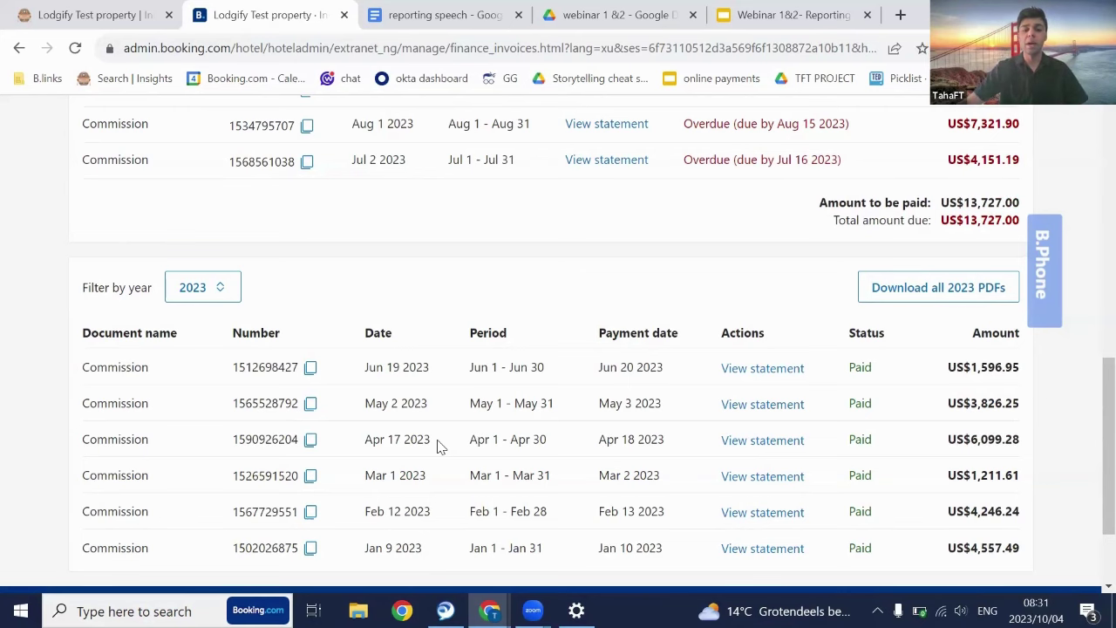
scroll(534, 406, "up", 3)
scroll(534, 406, "up", 5)
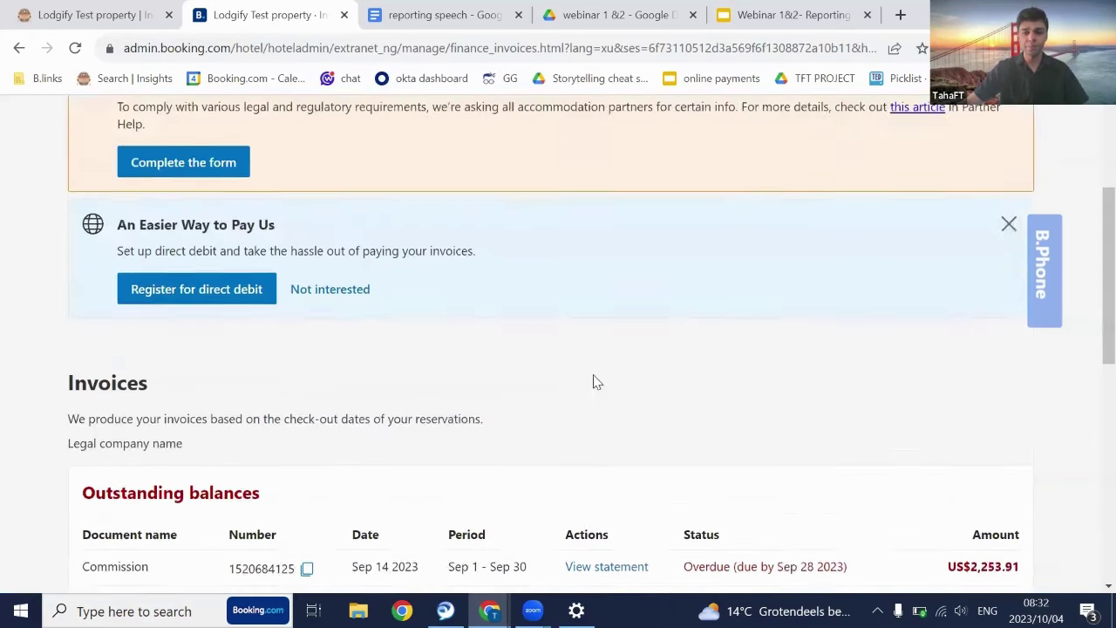
Open Reservation Statements in the finance section and look over the reservation details for the 2023-05 period
left_click(916, 249)
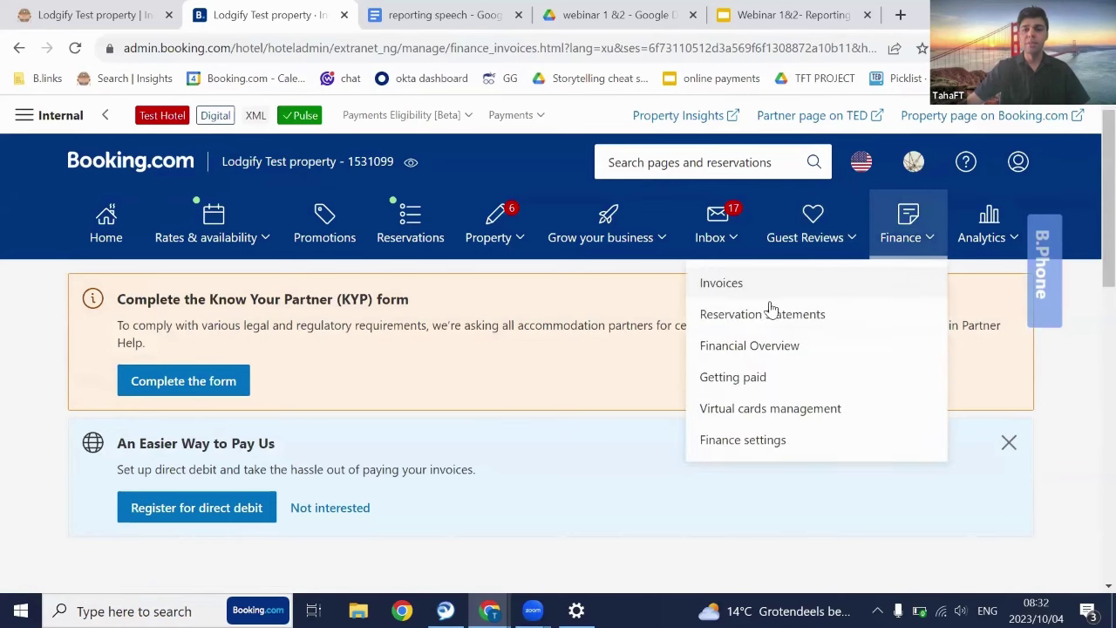
left_click(757, 321)
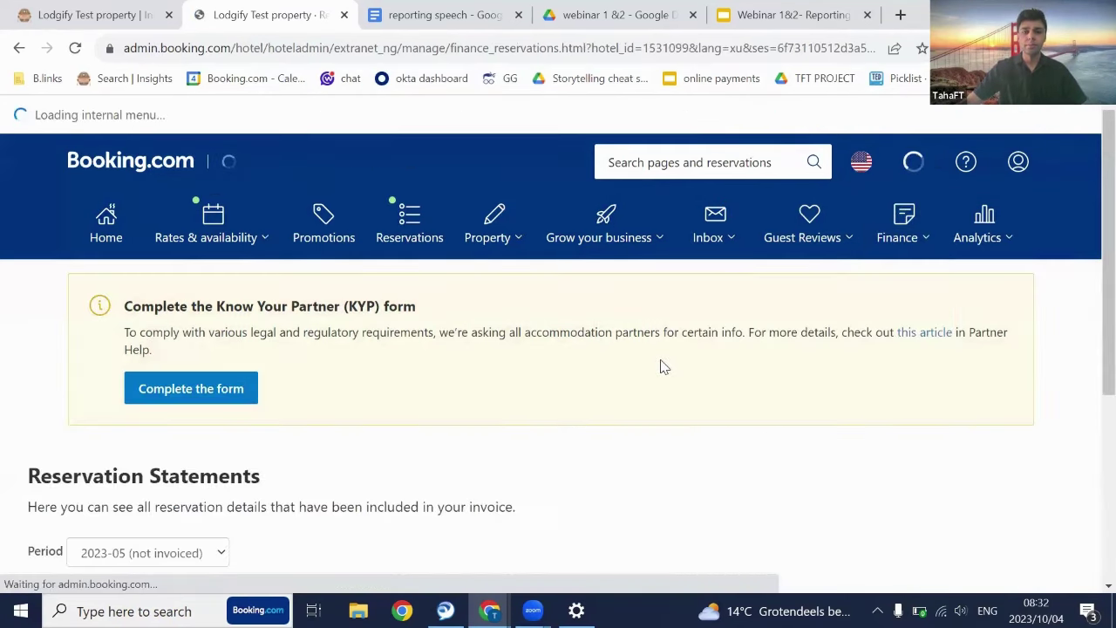
scroll(660, 367, "down", 3)
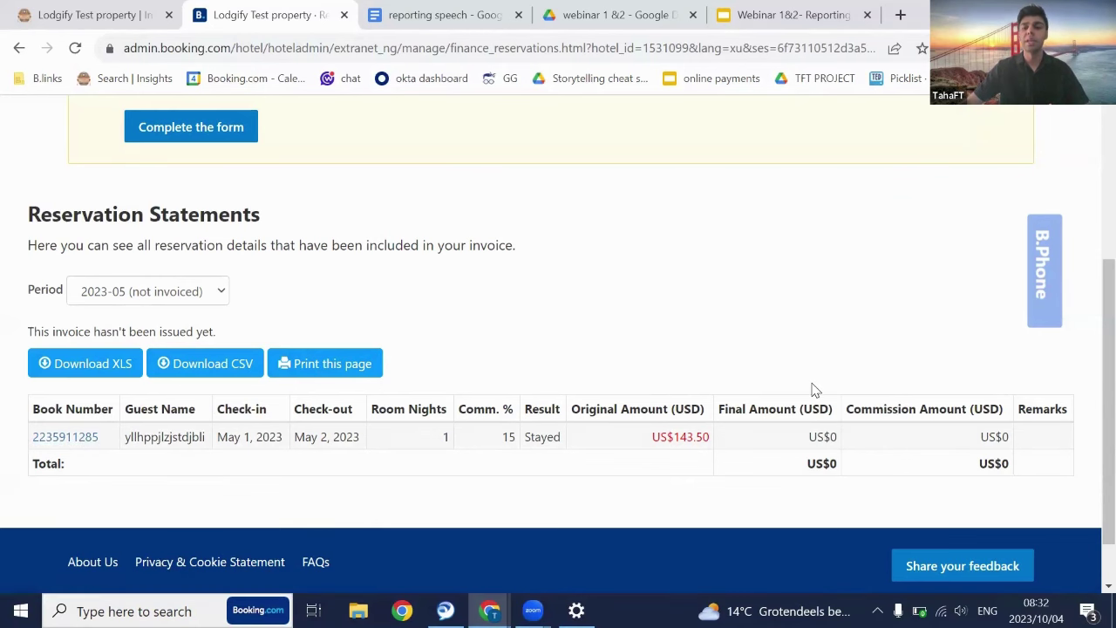
scroll(819, 373, "up", 2)
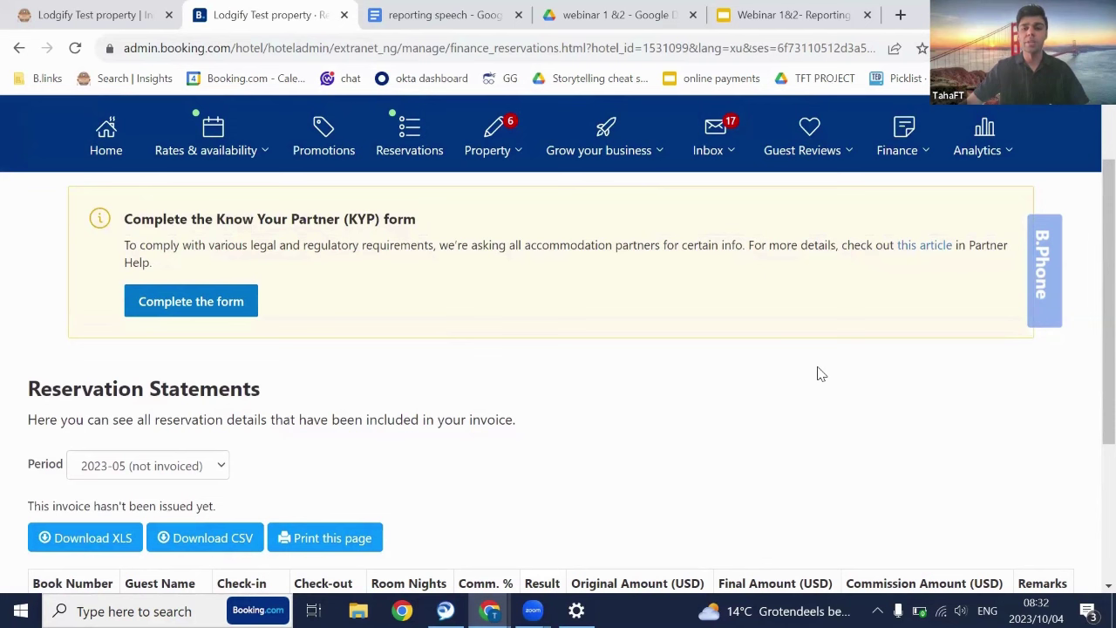
Open the Financial Overview and examine the monthly gross revenue report with its commission and revenue chart for October
left_click(889, 166)
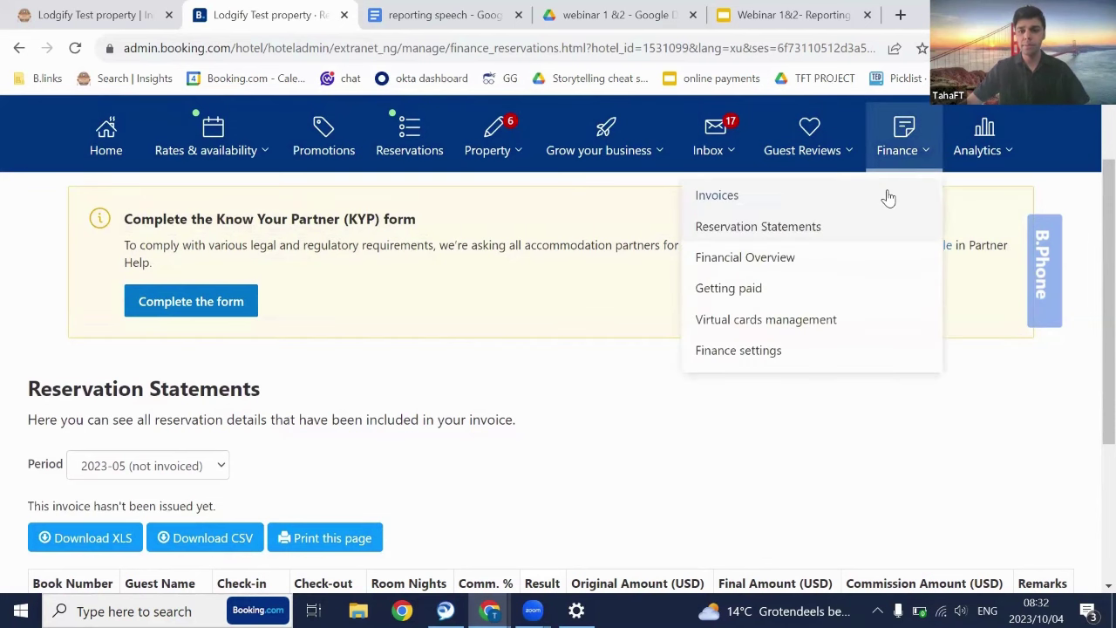
left_click(811, 269)
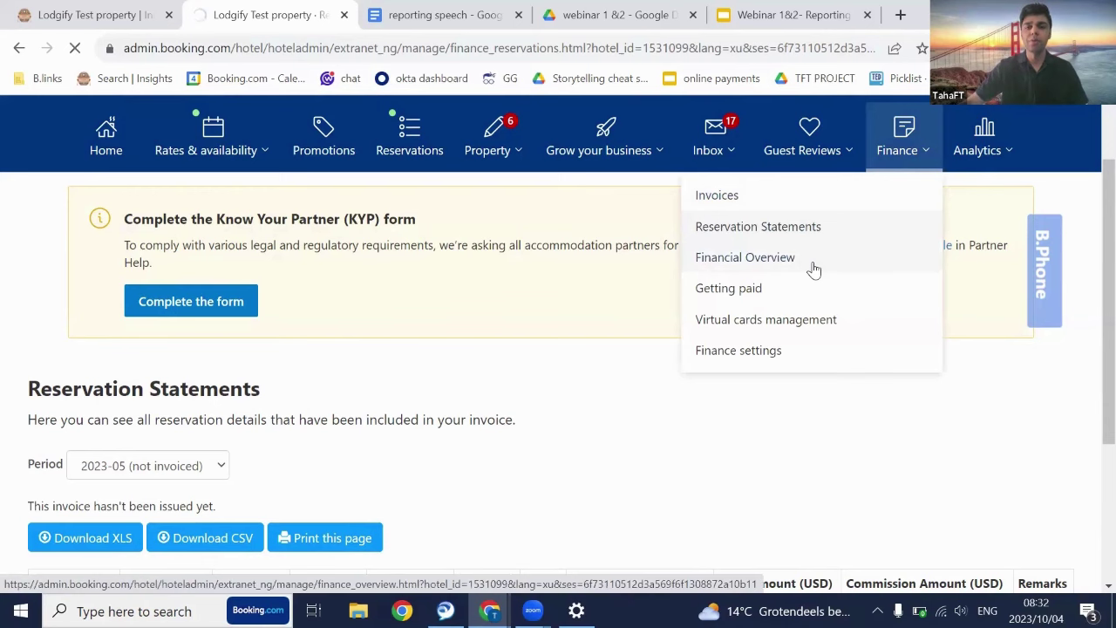
scroll(754, 315, "down", 4)
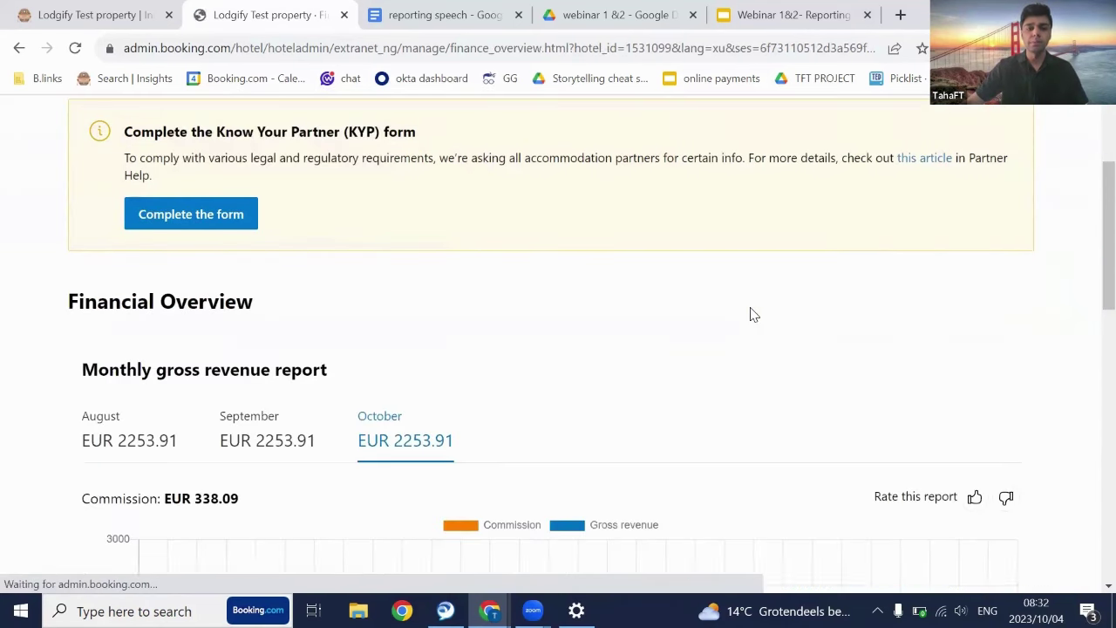
scroll(752, 314, "down", 1)
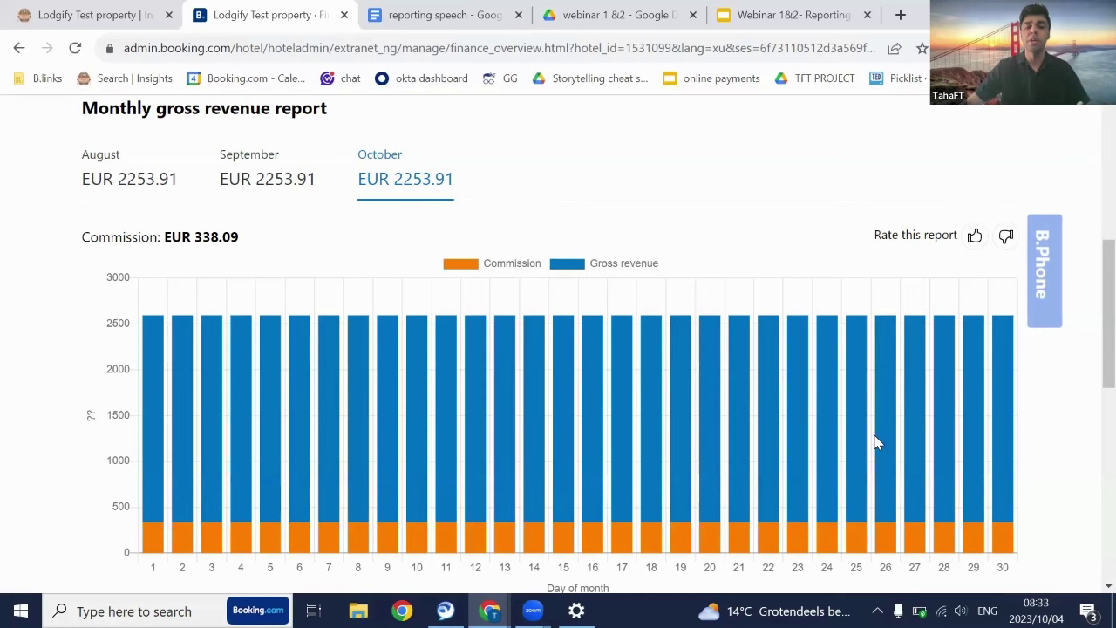
scroll(874, 443, "down", 2)
Open the Finance settings page and look through its bank details, online payments and general finance sections
scroll(871, 443, "up", 7)
mouse_move(903, 242)
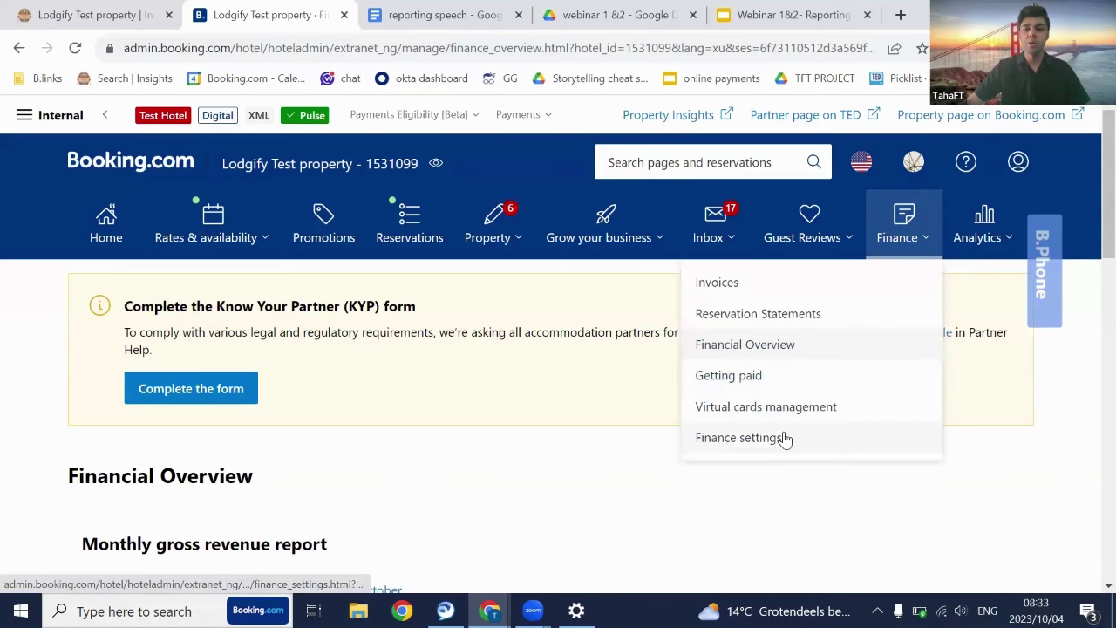
left_click(784, 439)
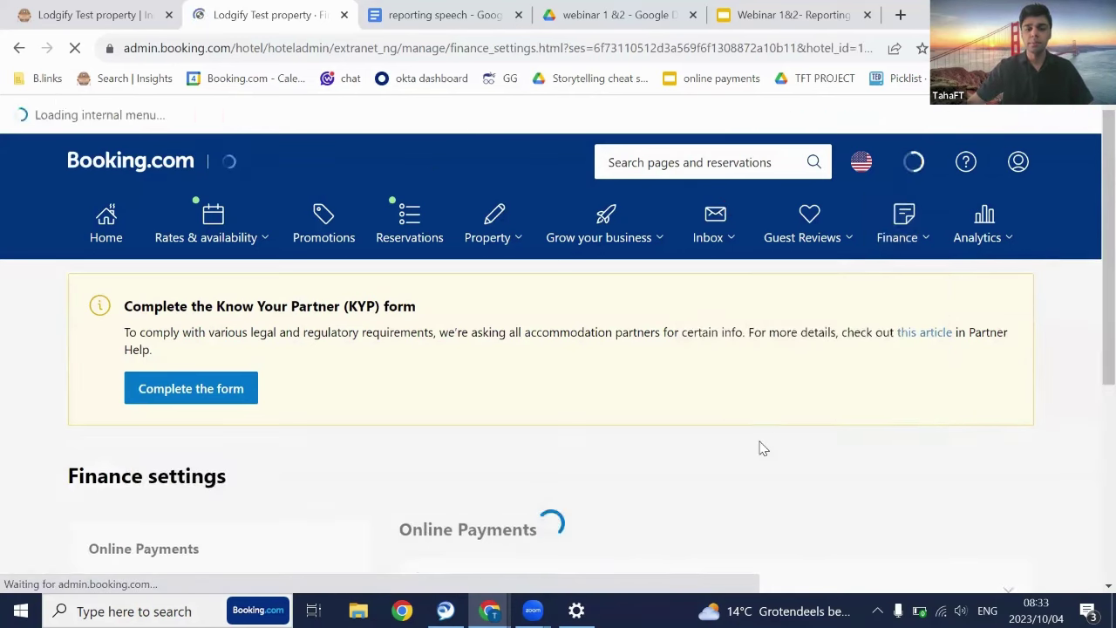
scroll(761, 447, "down", 4)
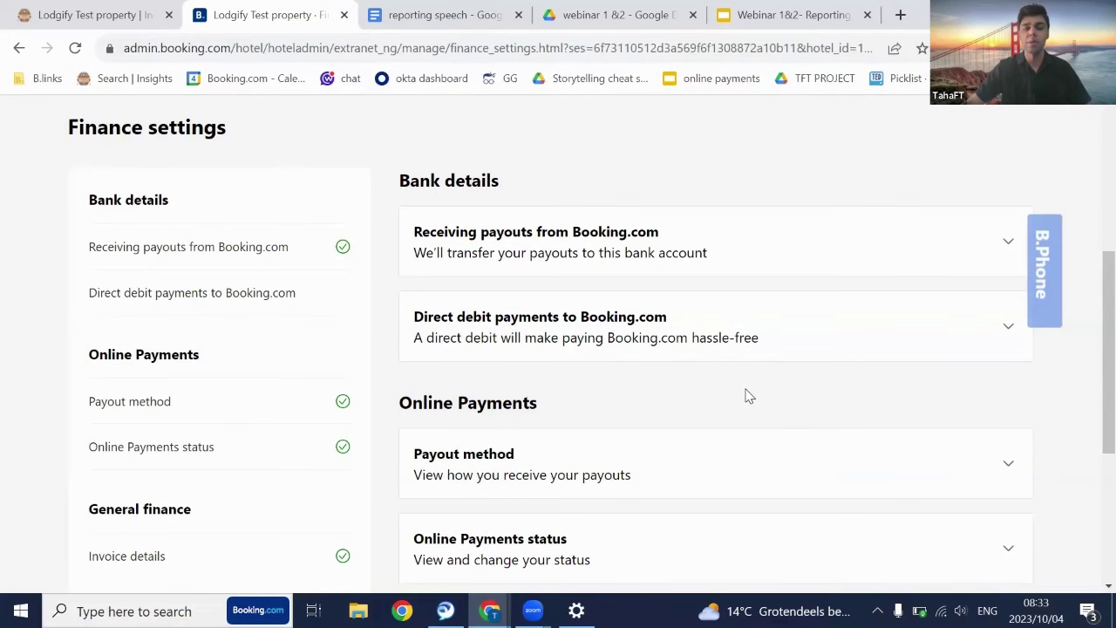
scroll(746, 393, "down", 1)
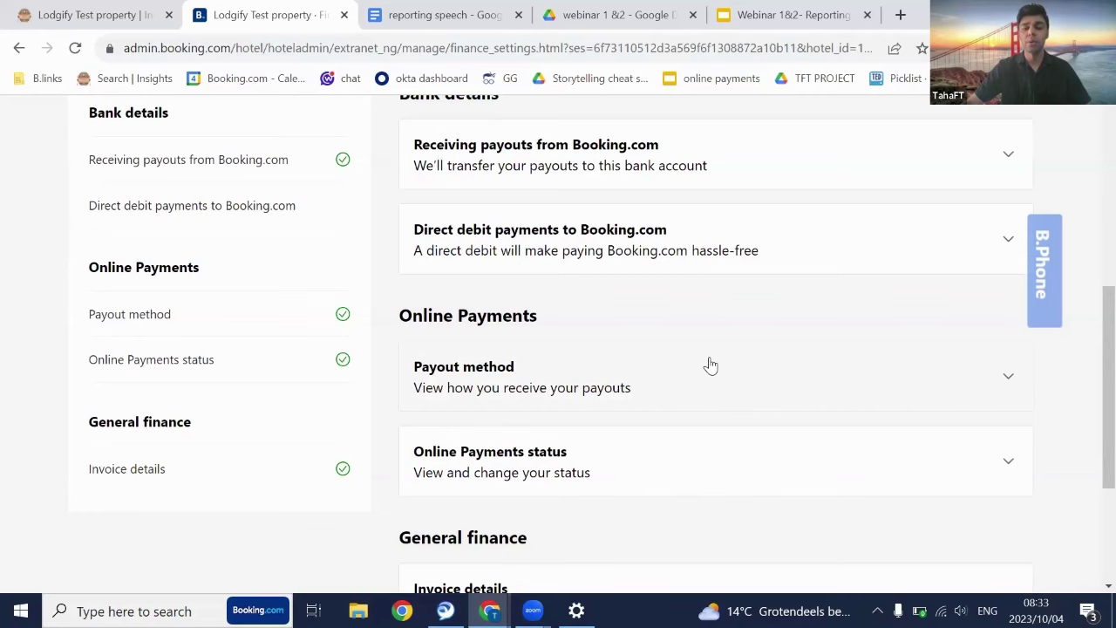
scroll(710, 365, "down", 2)
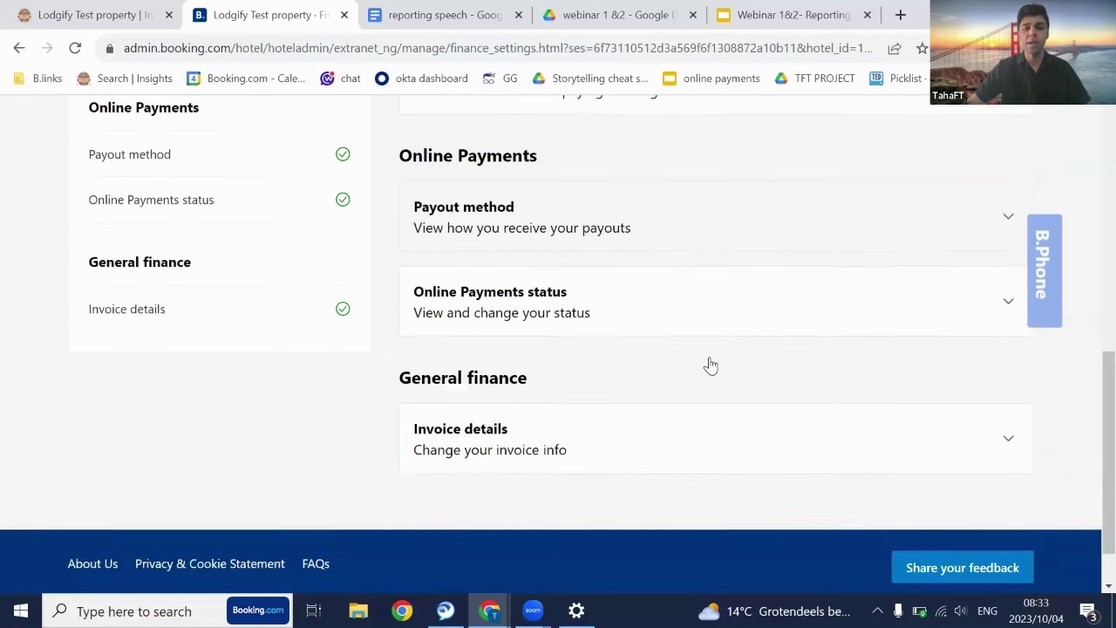
Expand the invoice details under General finance and view the registered company and address information
left_click(824, 433)
scroll(822, 430, "down", 2)
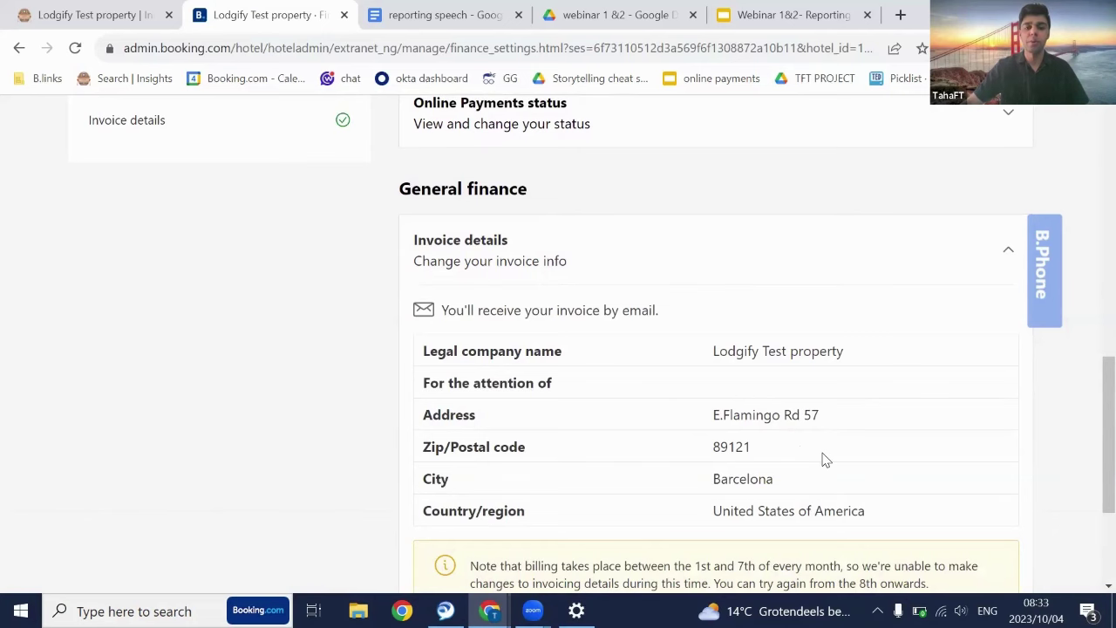
scroll(825, 458, "up", 1)
scroll(825, 458, "up", 9)
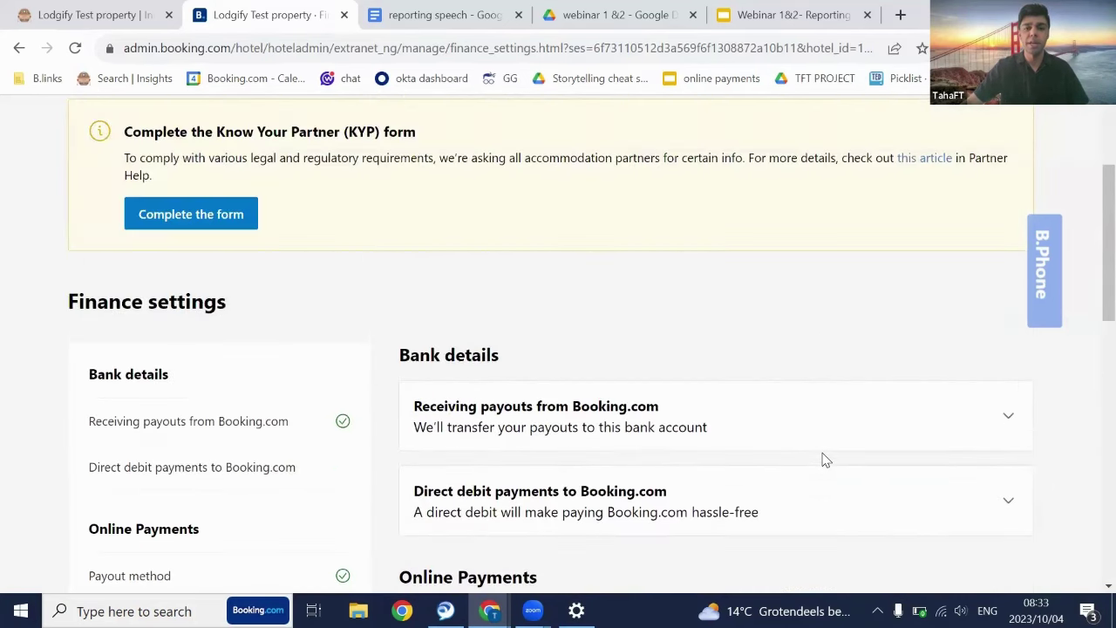
Open the Analytics dashboard and view its performance overview and pace report
left_click(914, 252)
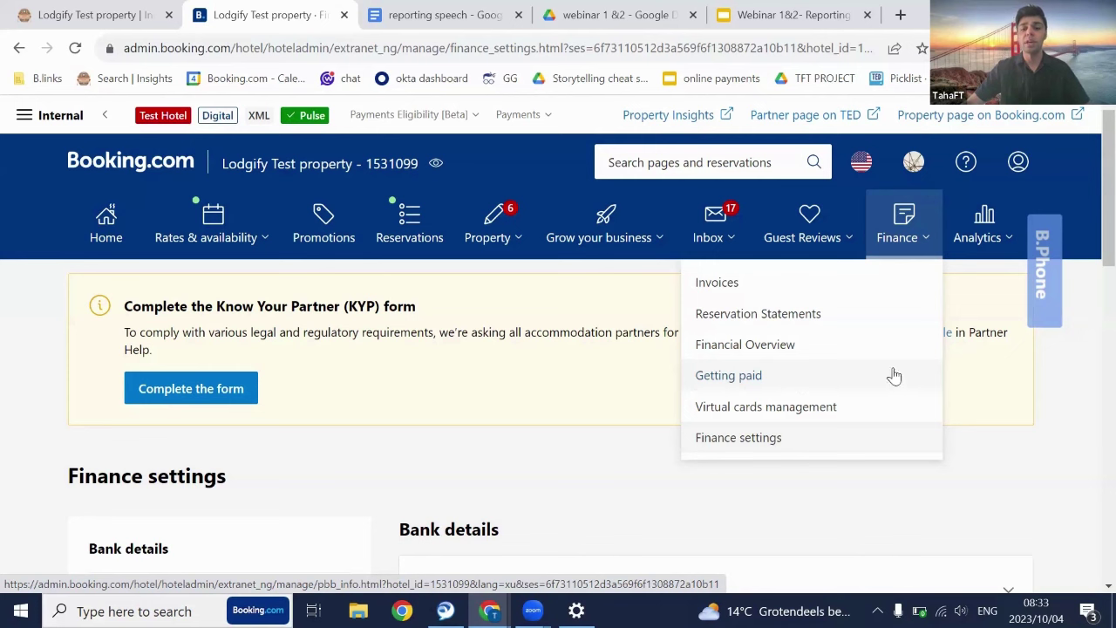
left_click(985, 251)
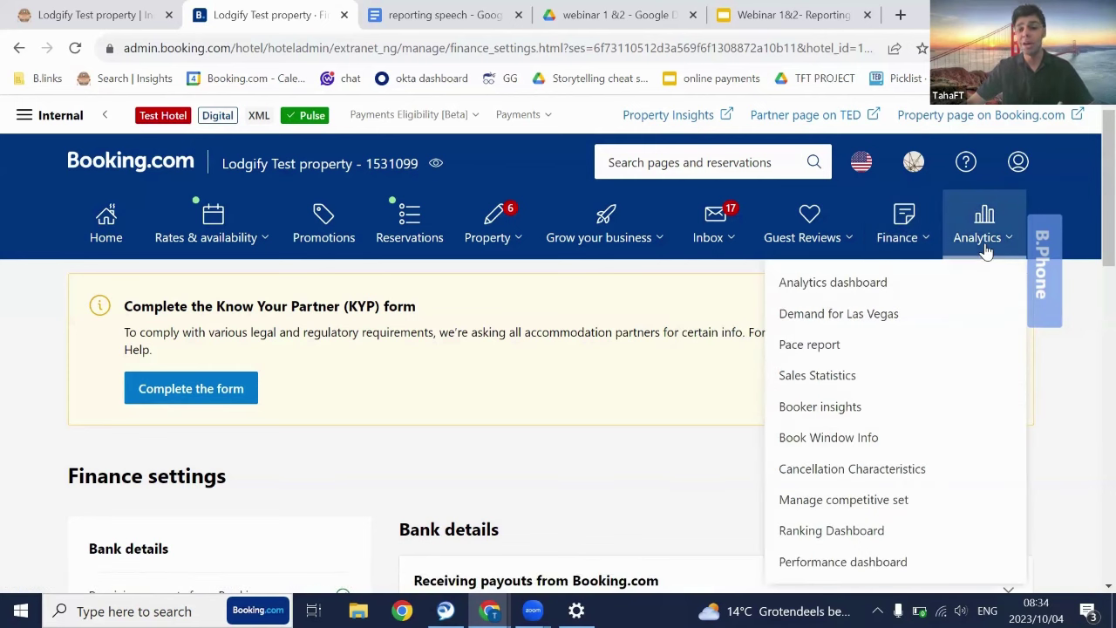
left_click(830, 291)
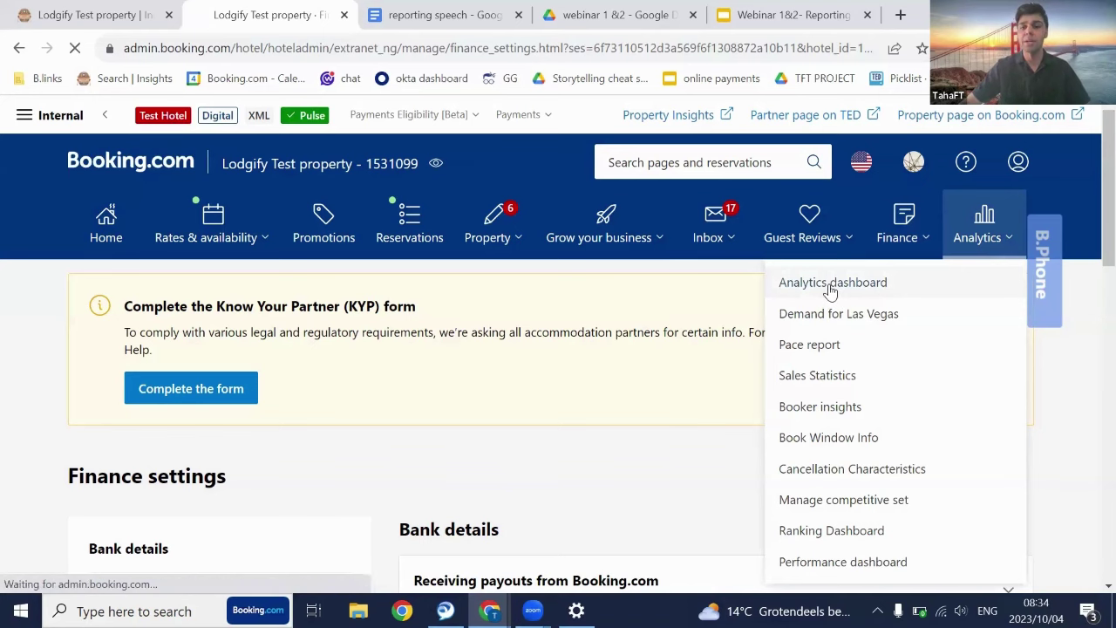
scroll(810, 331, "down", 5)
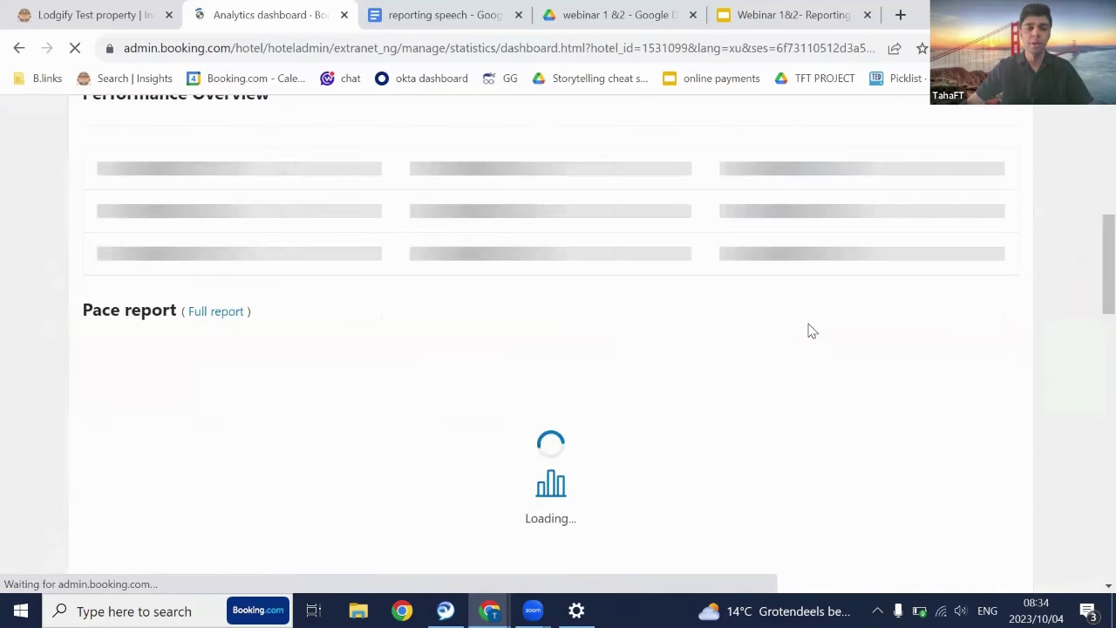
scroll(811, 330, "down", 2)
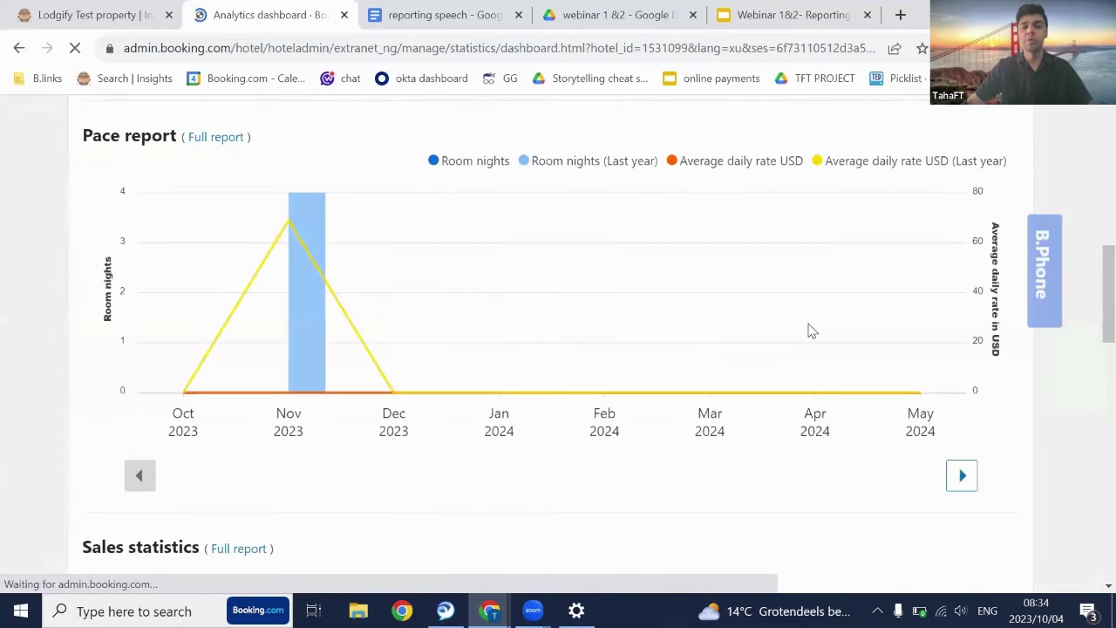
scroll(810, 331, "up", 1)
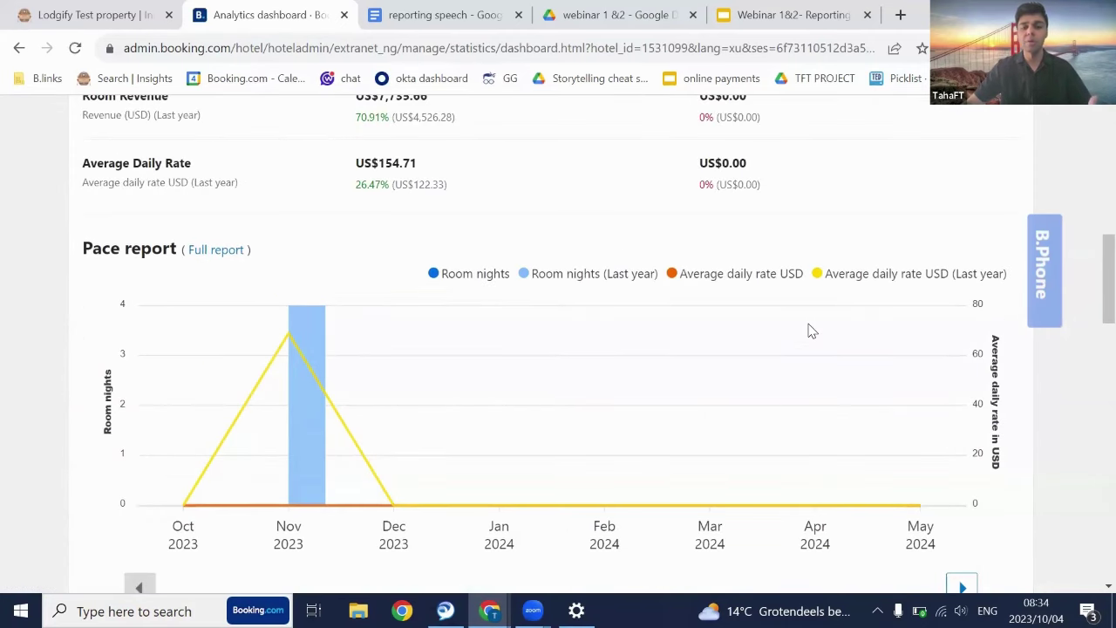
scroll(810, 331, "down", 1)
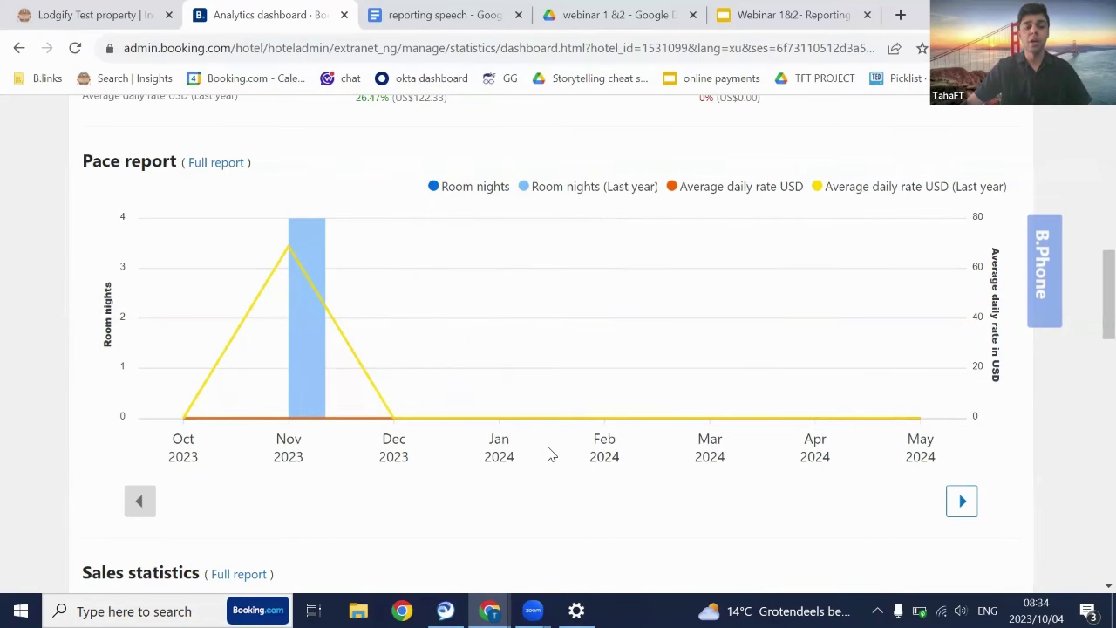
View the dashboard's sales statistics chart and inspect the monthly figures for July and June 2023
scroll(549, 452, "down", 1)
scroll(550, 452, "down", 5)
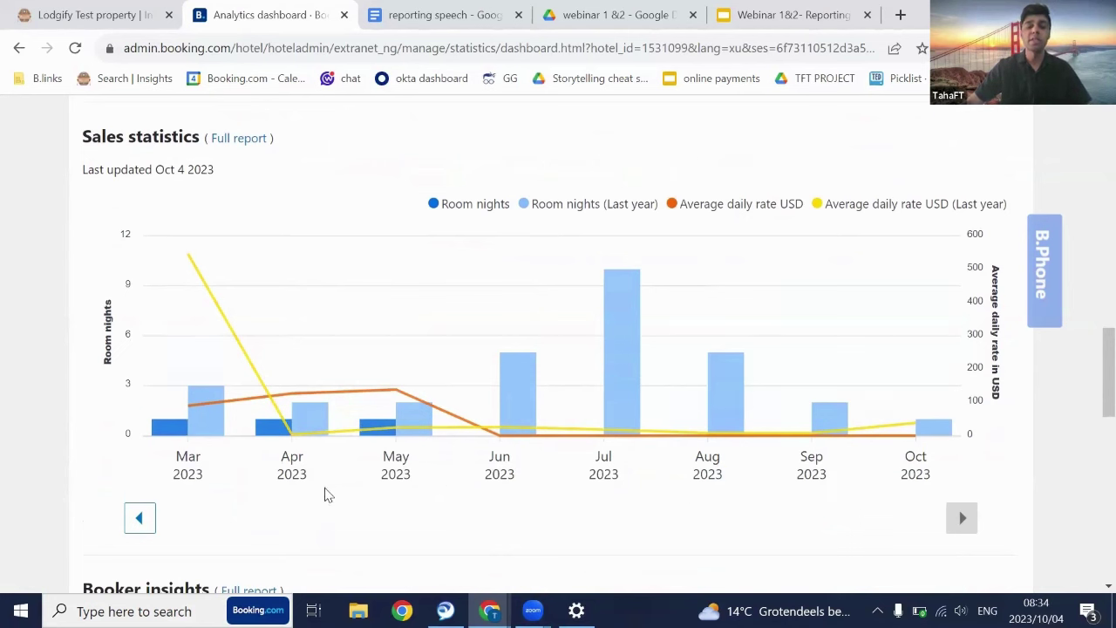
mouse_move(592, 424)
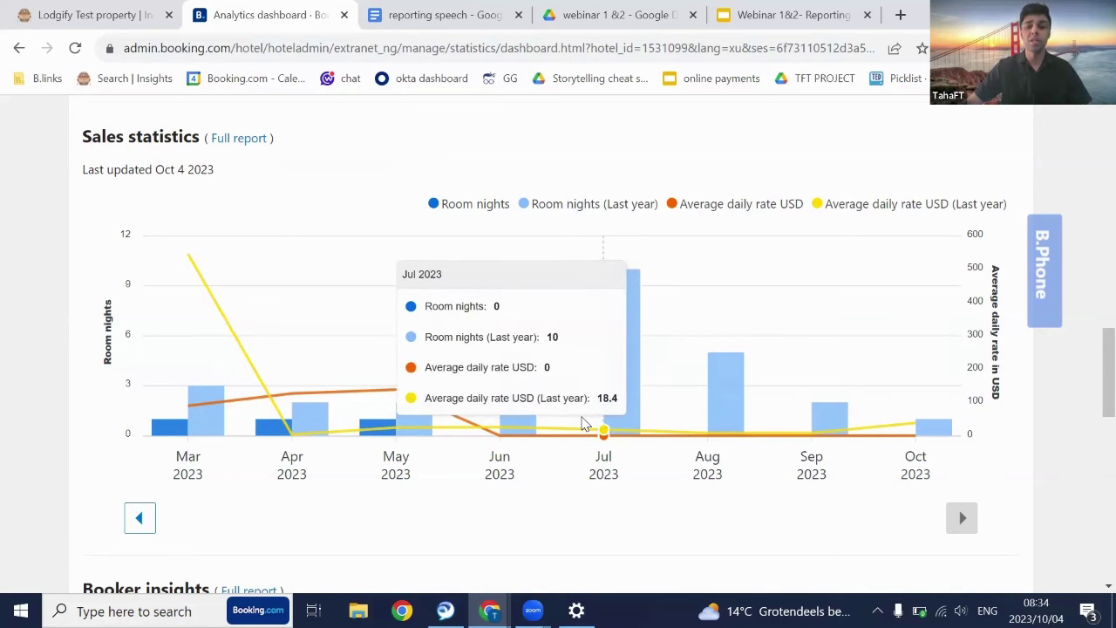
mouse_move(537, 421)
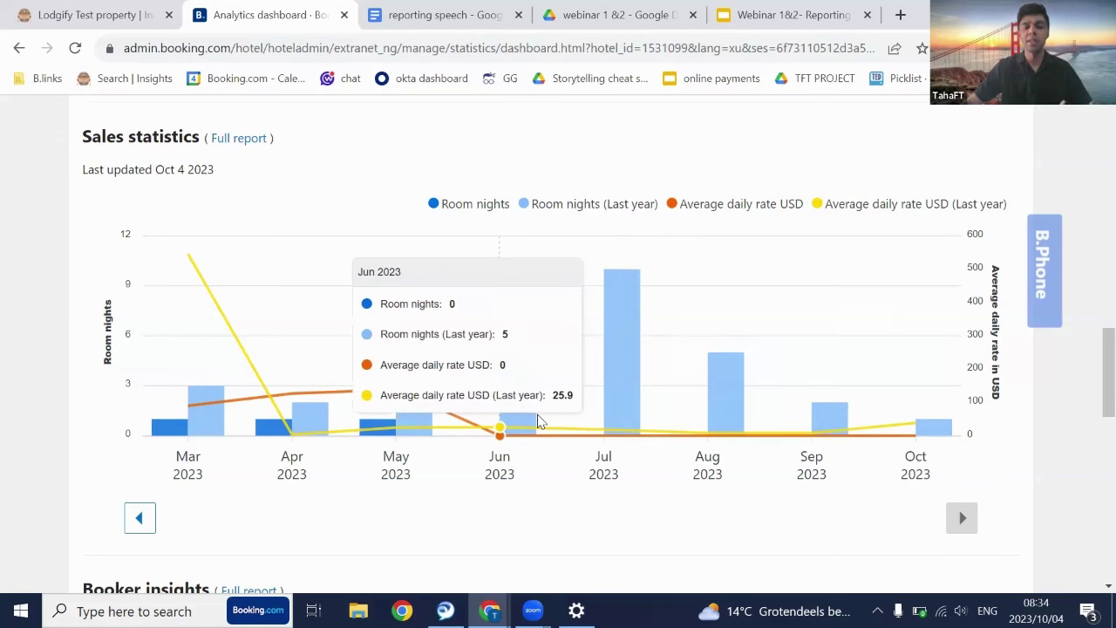
Look over the booker insights by country and the book window info charts on the Analytics dashboard
scroll(571, 462, "down", 2)
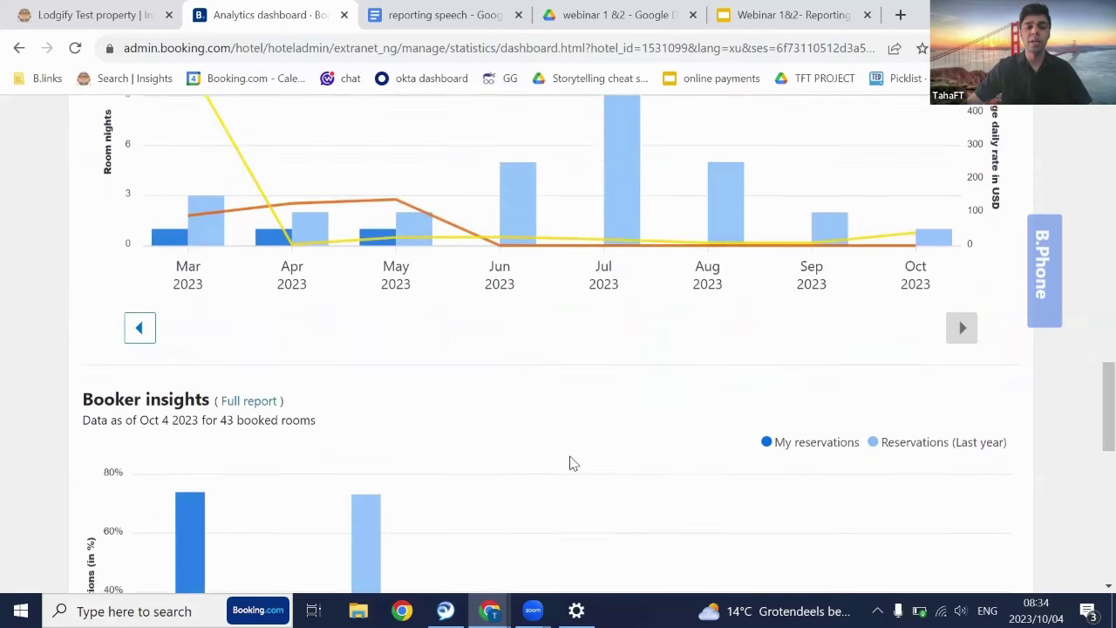
scroll(571, 462, "down", 3)
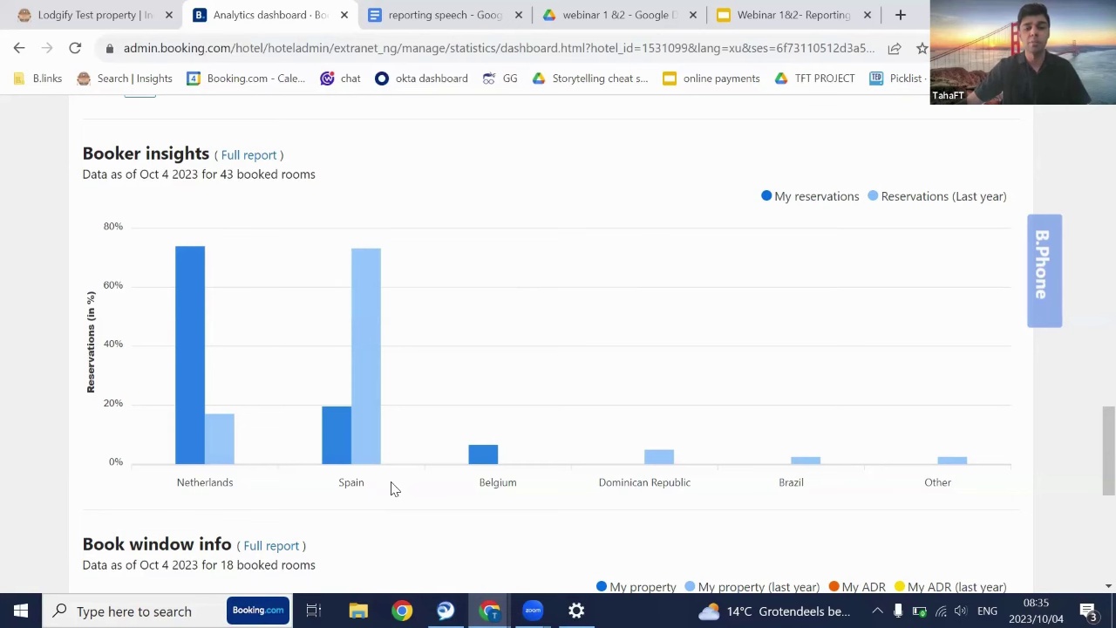
scroll(391, 488, "down", 4)
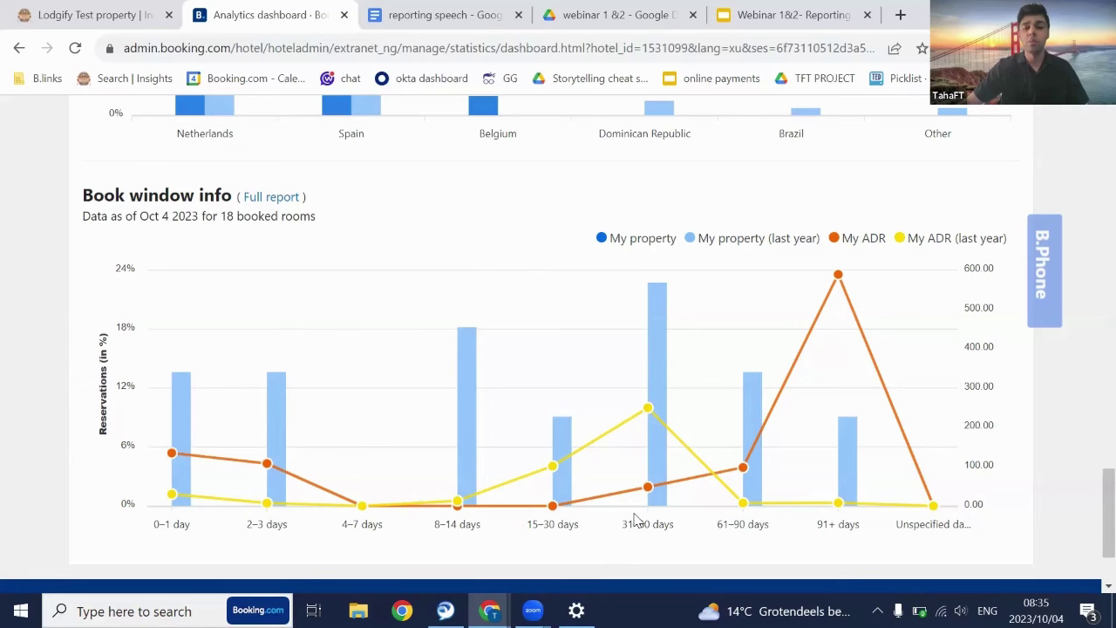
Open the competitive set management page from the analytics section and view the calculated and custom competitive sets
scroll(636, 520, "up", 20)
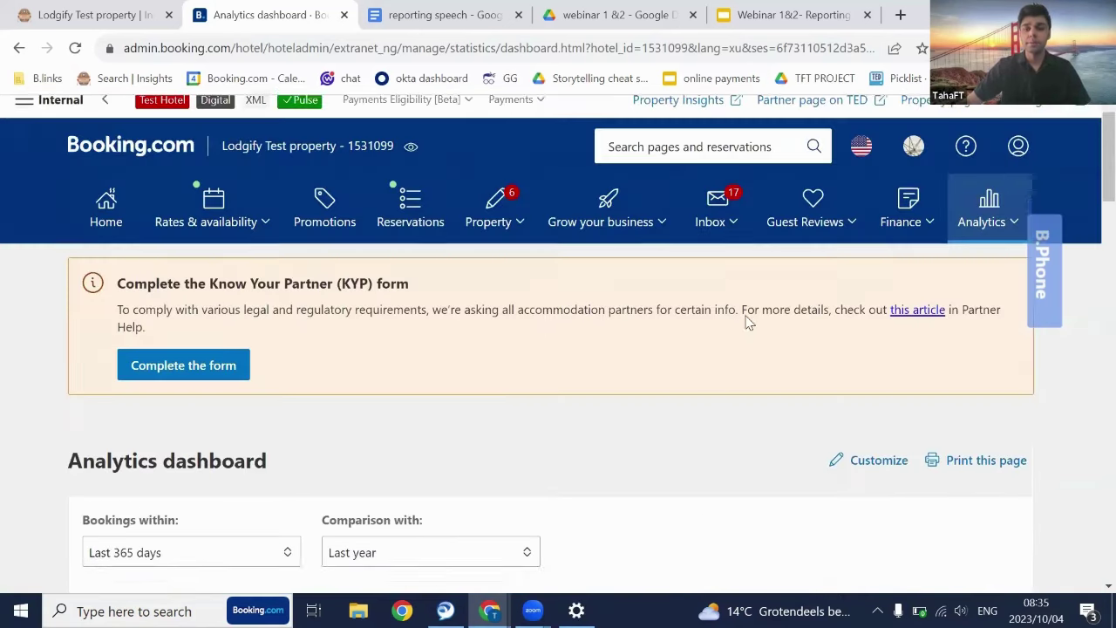
left_click(996, 244)
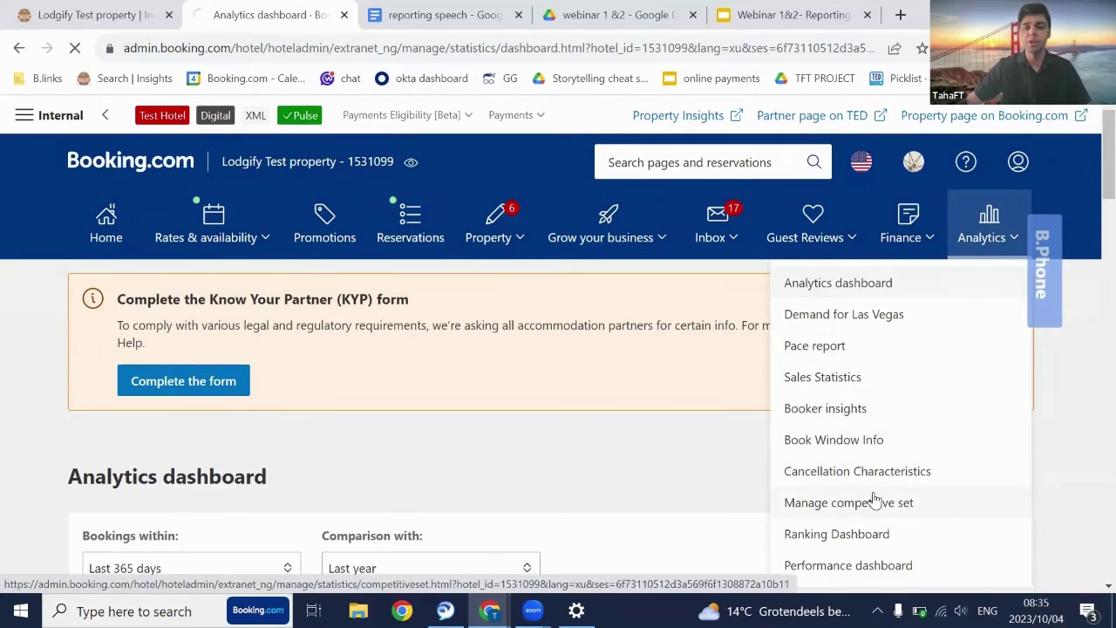
left_click(875, 498)
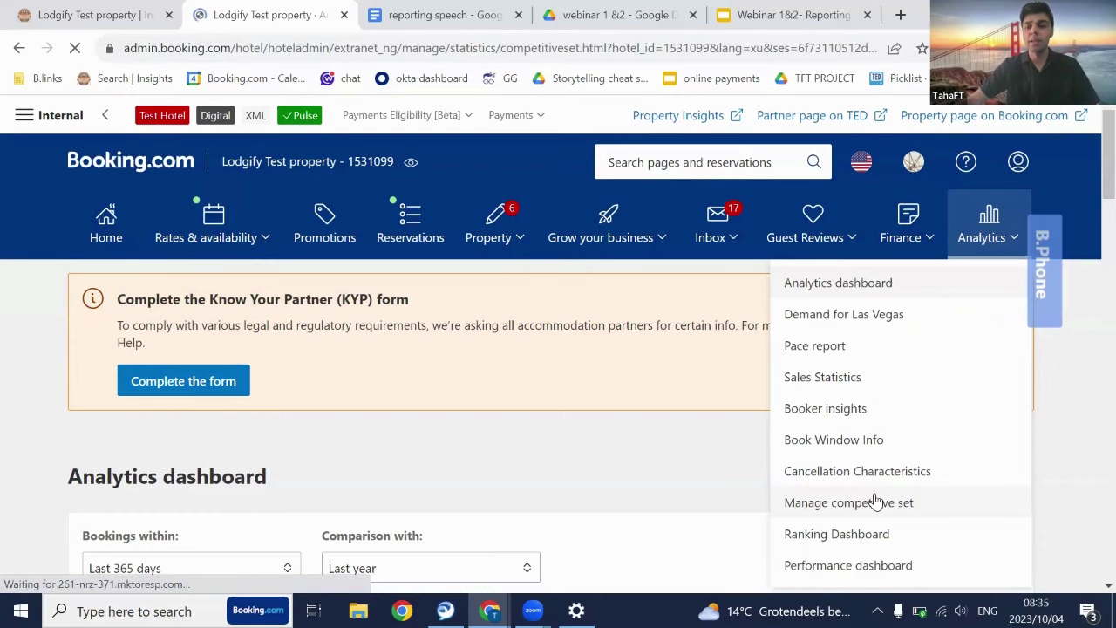
scroll(660, 423, "down", 3)
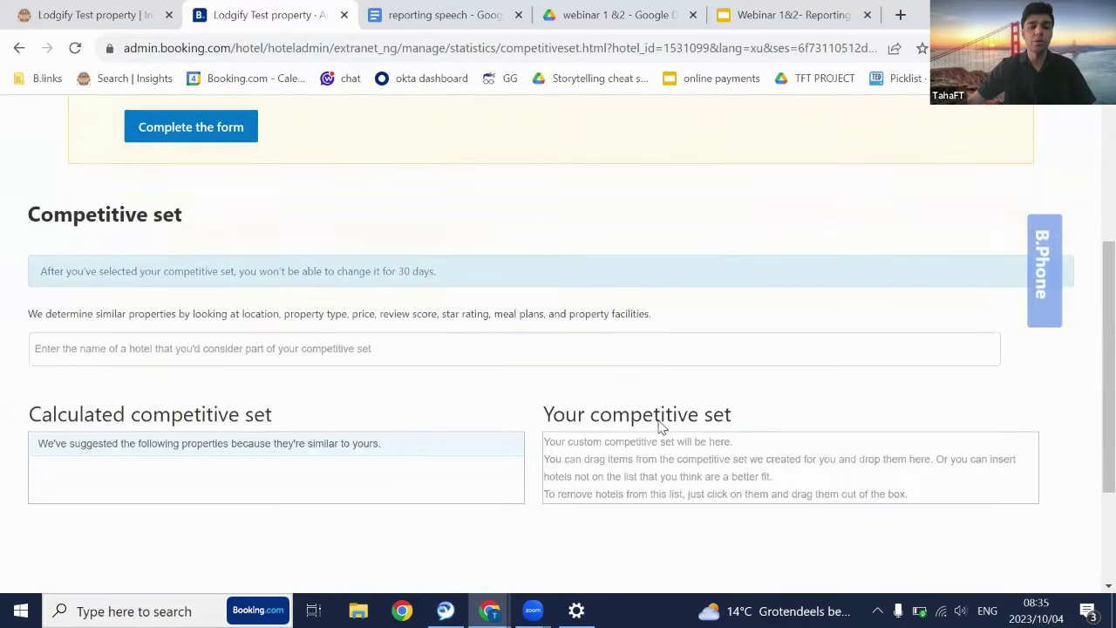
Open the Ranking Dashboard from the analytics section and examine its search results views, property page views and bookings statistics
scroll(436, 349, "down", 2)
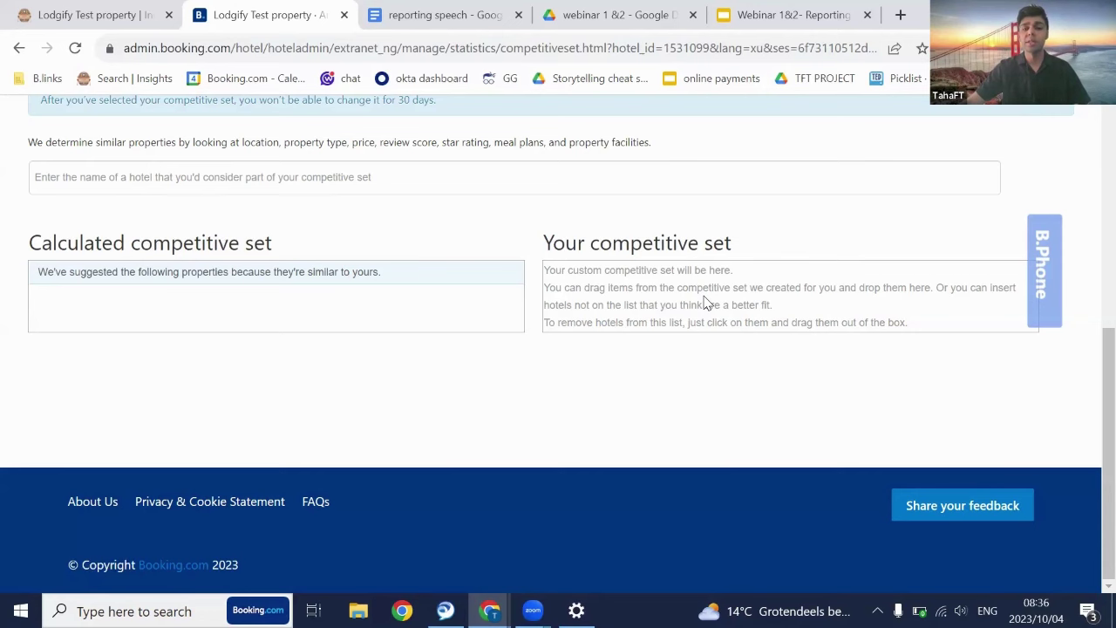
scroll(705, 302, "up", 4)
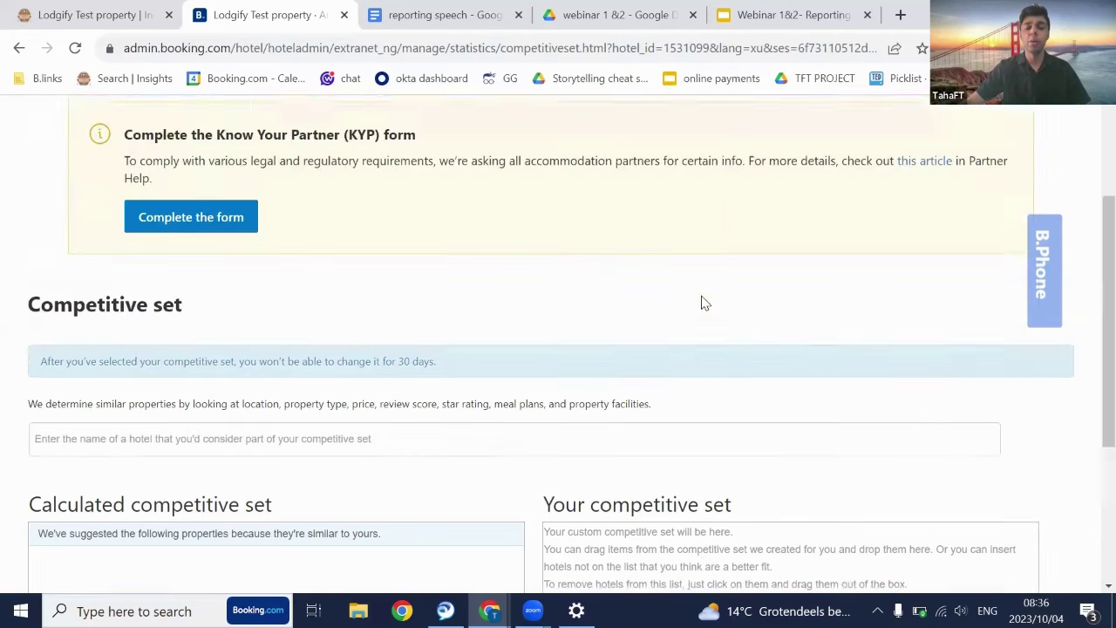
left_click(975, 165)
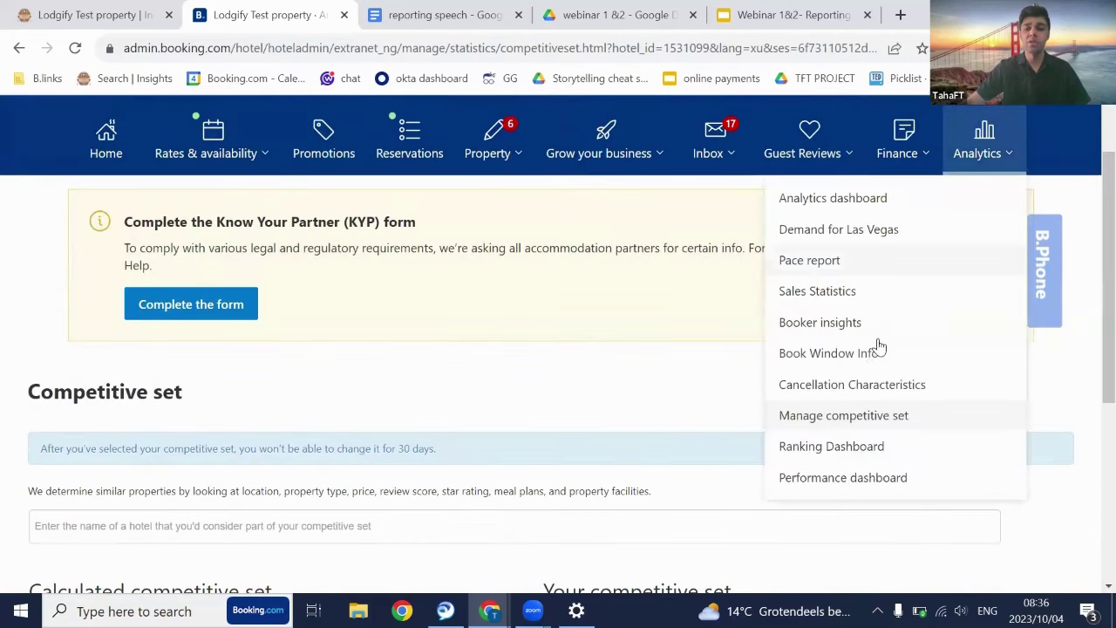
left_click(855, 450)
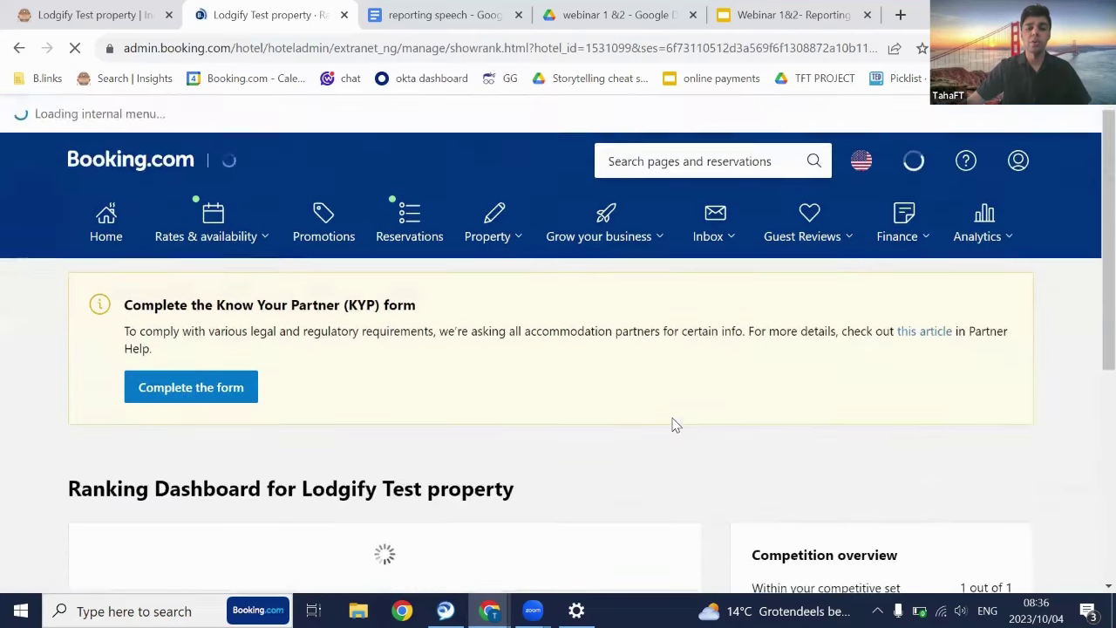
scroll(671, 423, "down", 3)
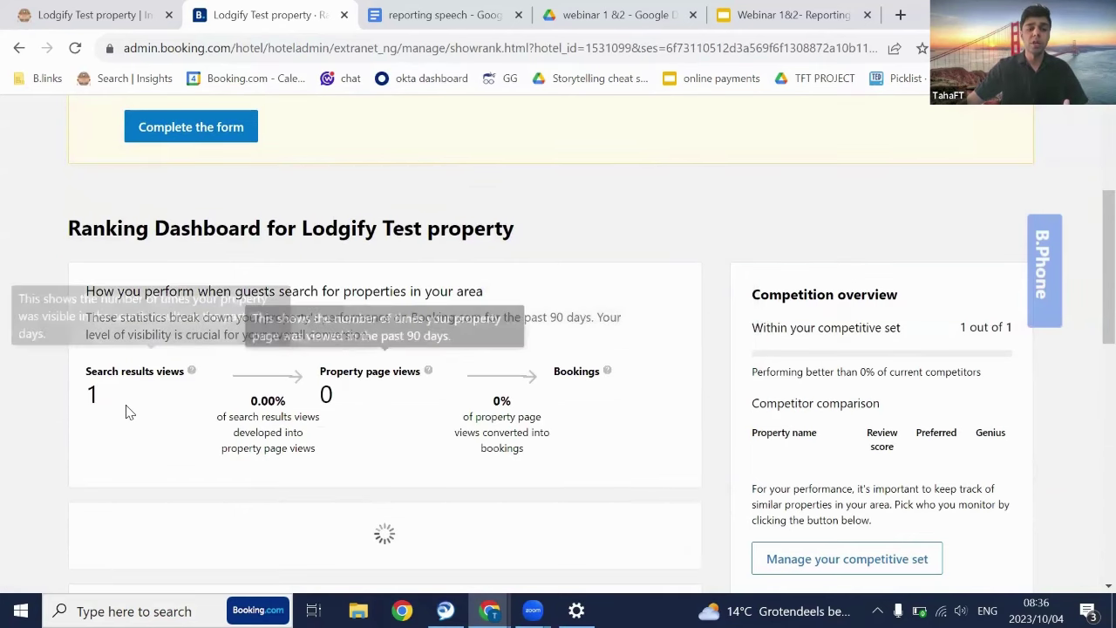
mouse_move(367, 412)
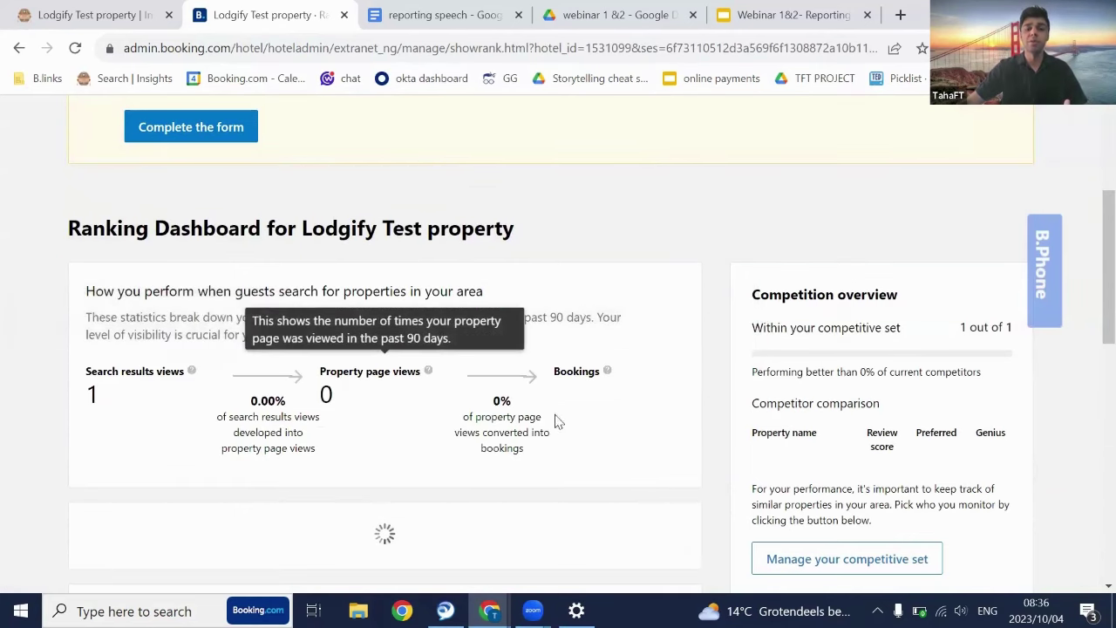
mouse_move(571, 396)
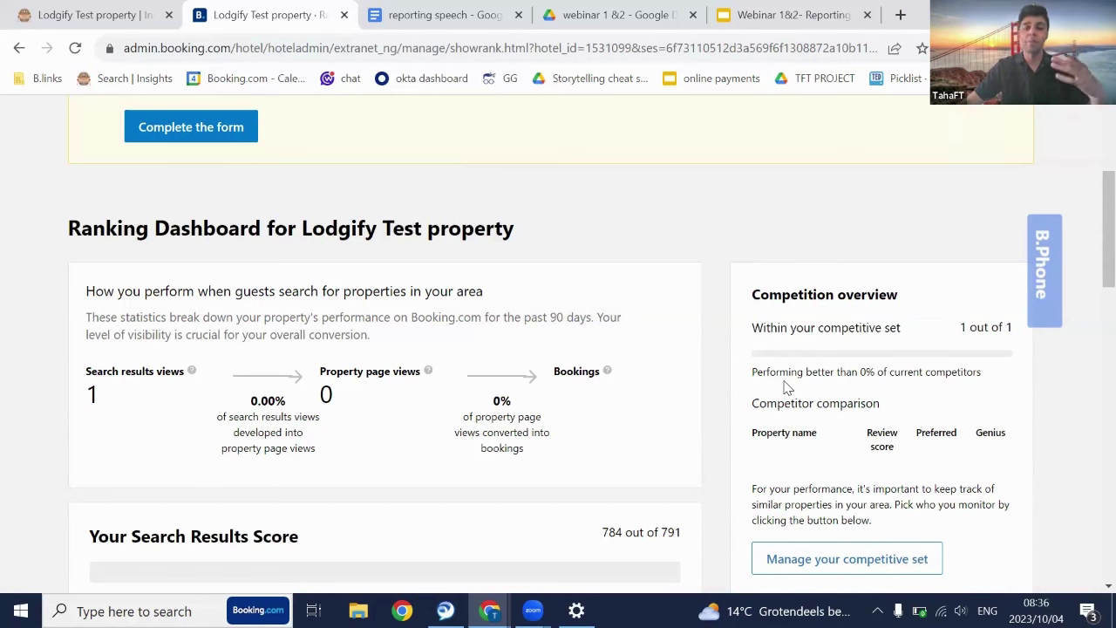
Review the Search Results Score, the factors influencing it and the 90-day performance change chart on the Ranking Dashboard
scroll(787, 387, "down", 1)
scroll(787, 387, "down", 5)
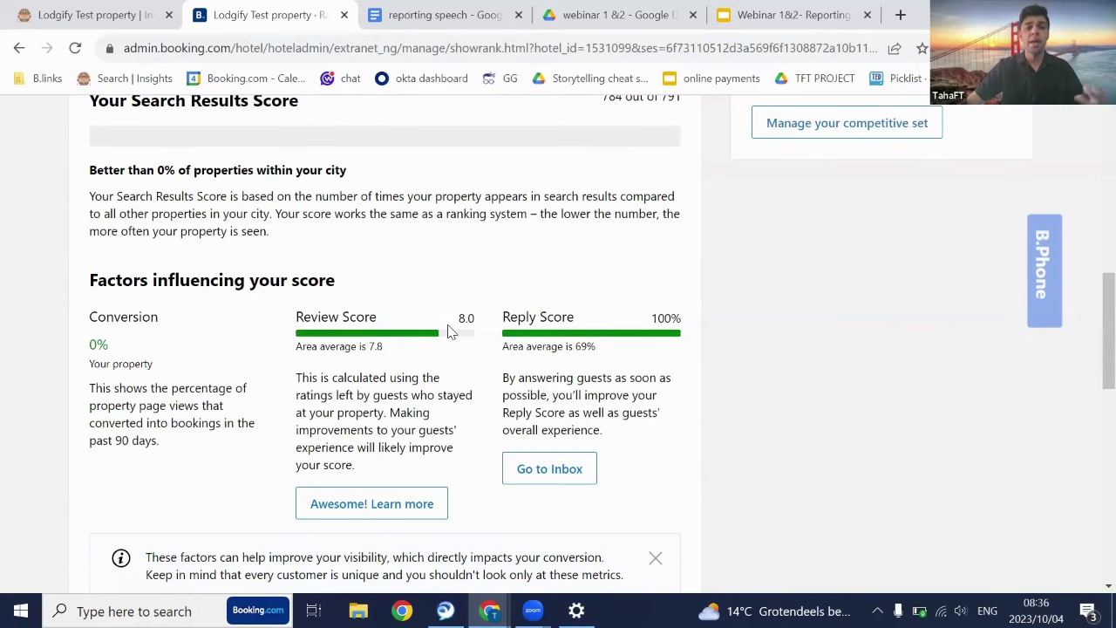
scroll(449, 332, "down", 1)
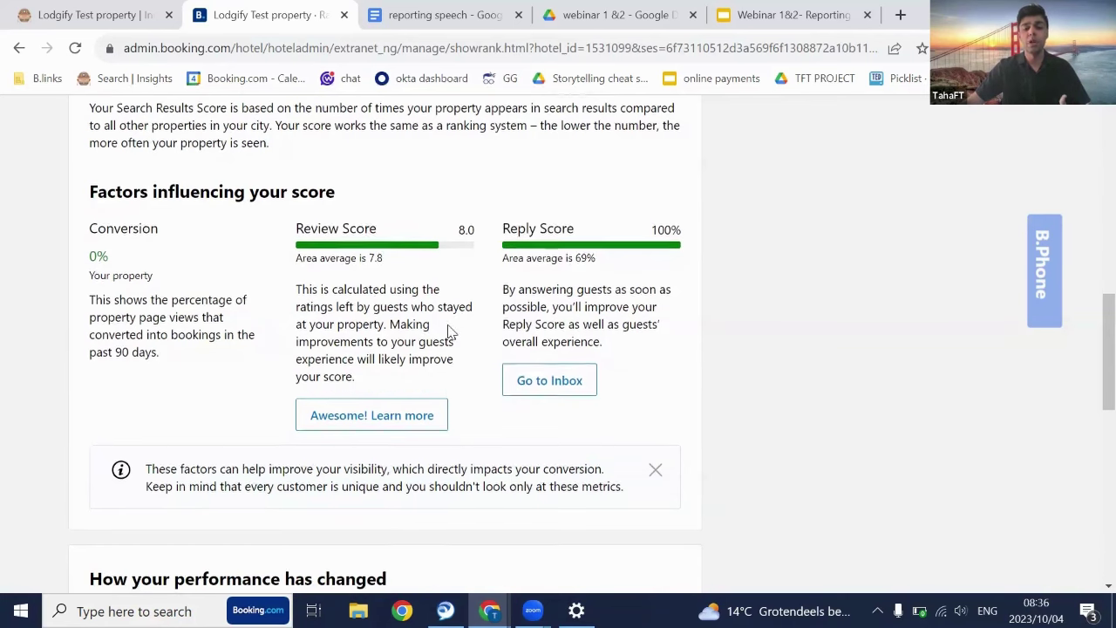
scroll(449, 331, "down", 4)
scroll(449, 331, "down", 1)
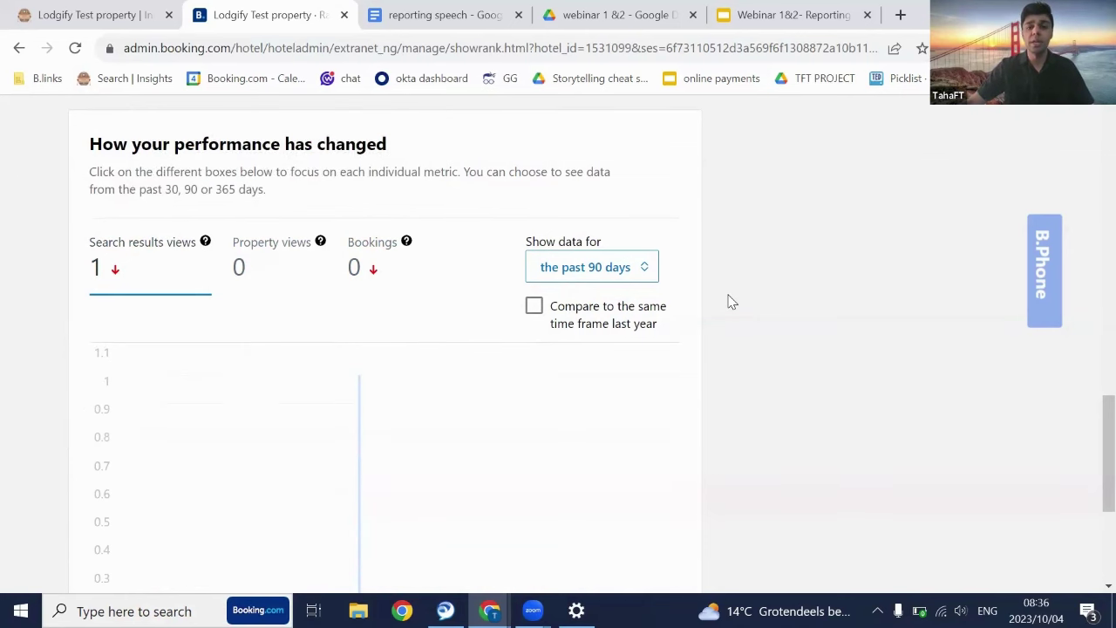
scroll(732, 302, "down", 2)
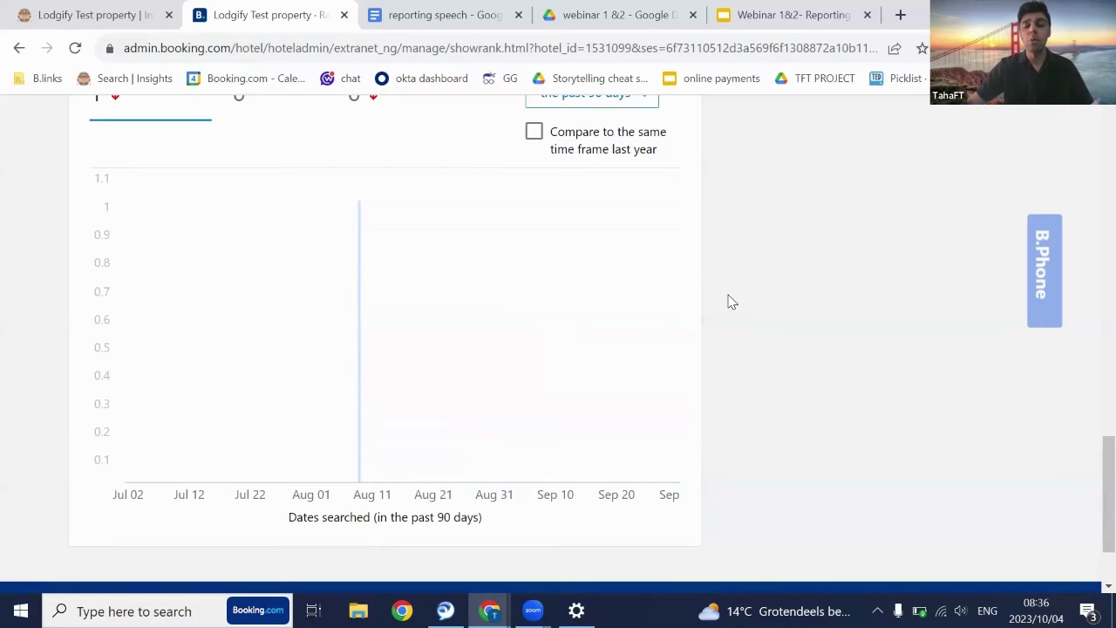
scroll(732, 301, "up", 10)
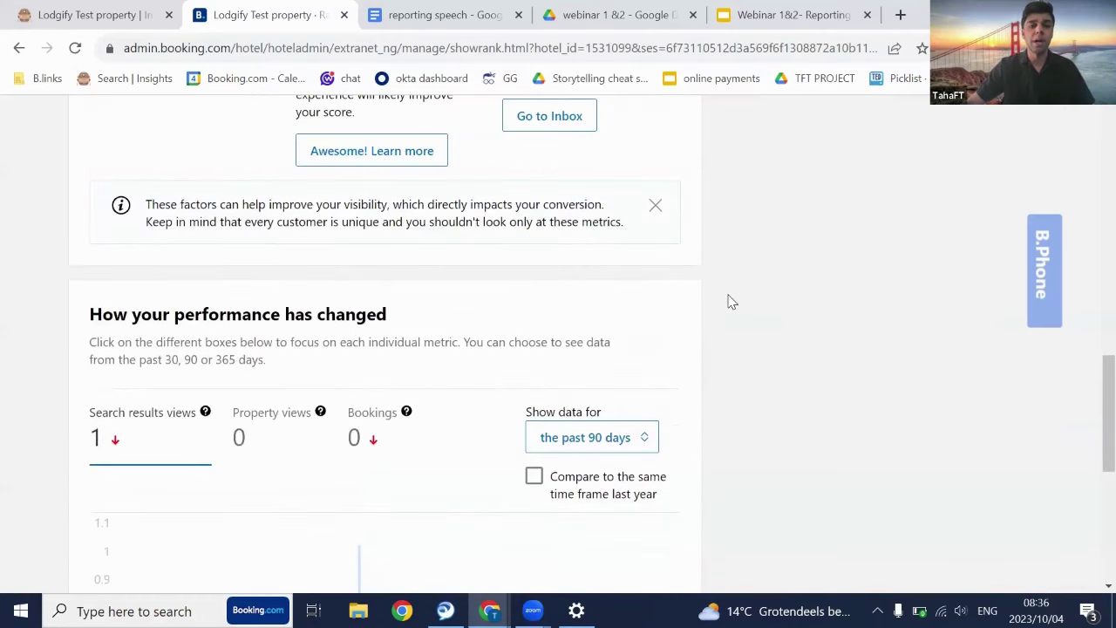
scroll(962, 244, "up", 1)
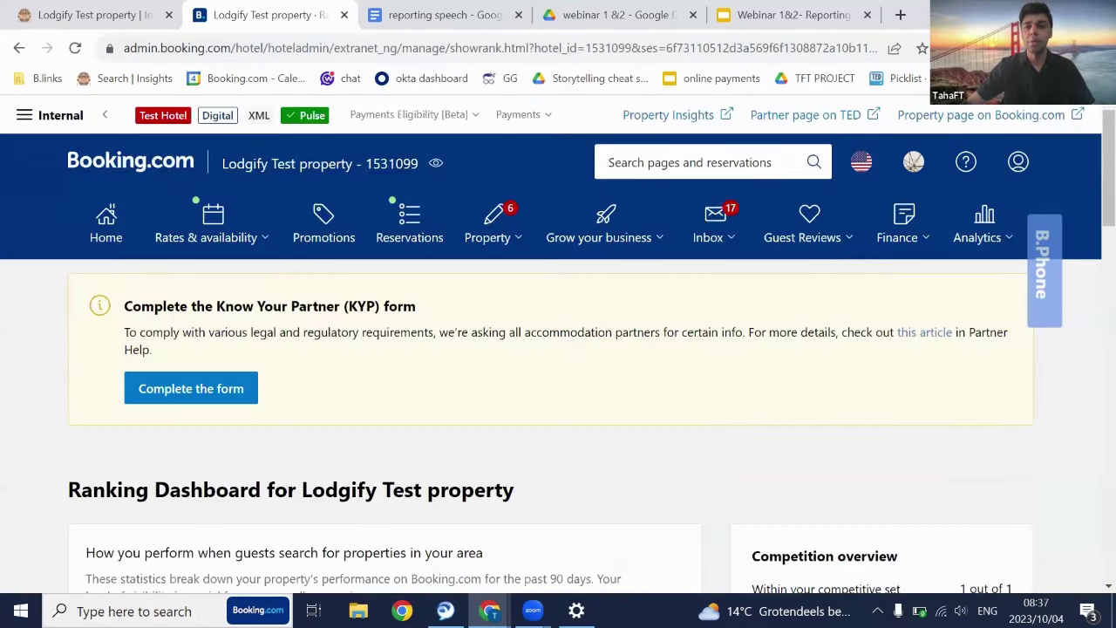